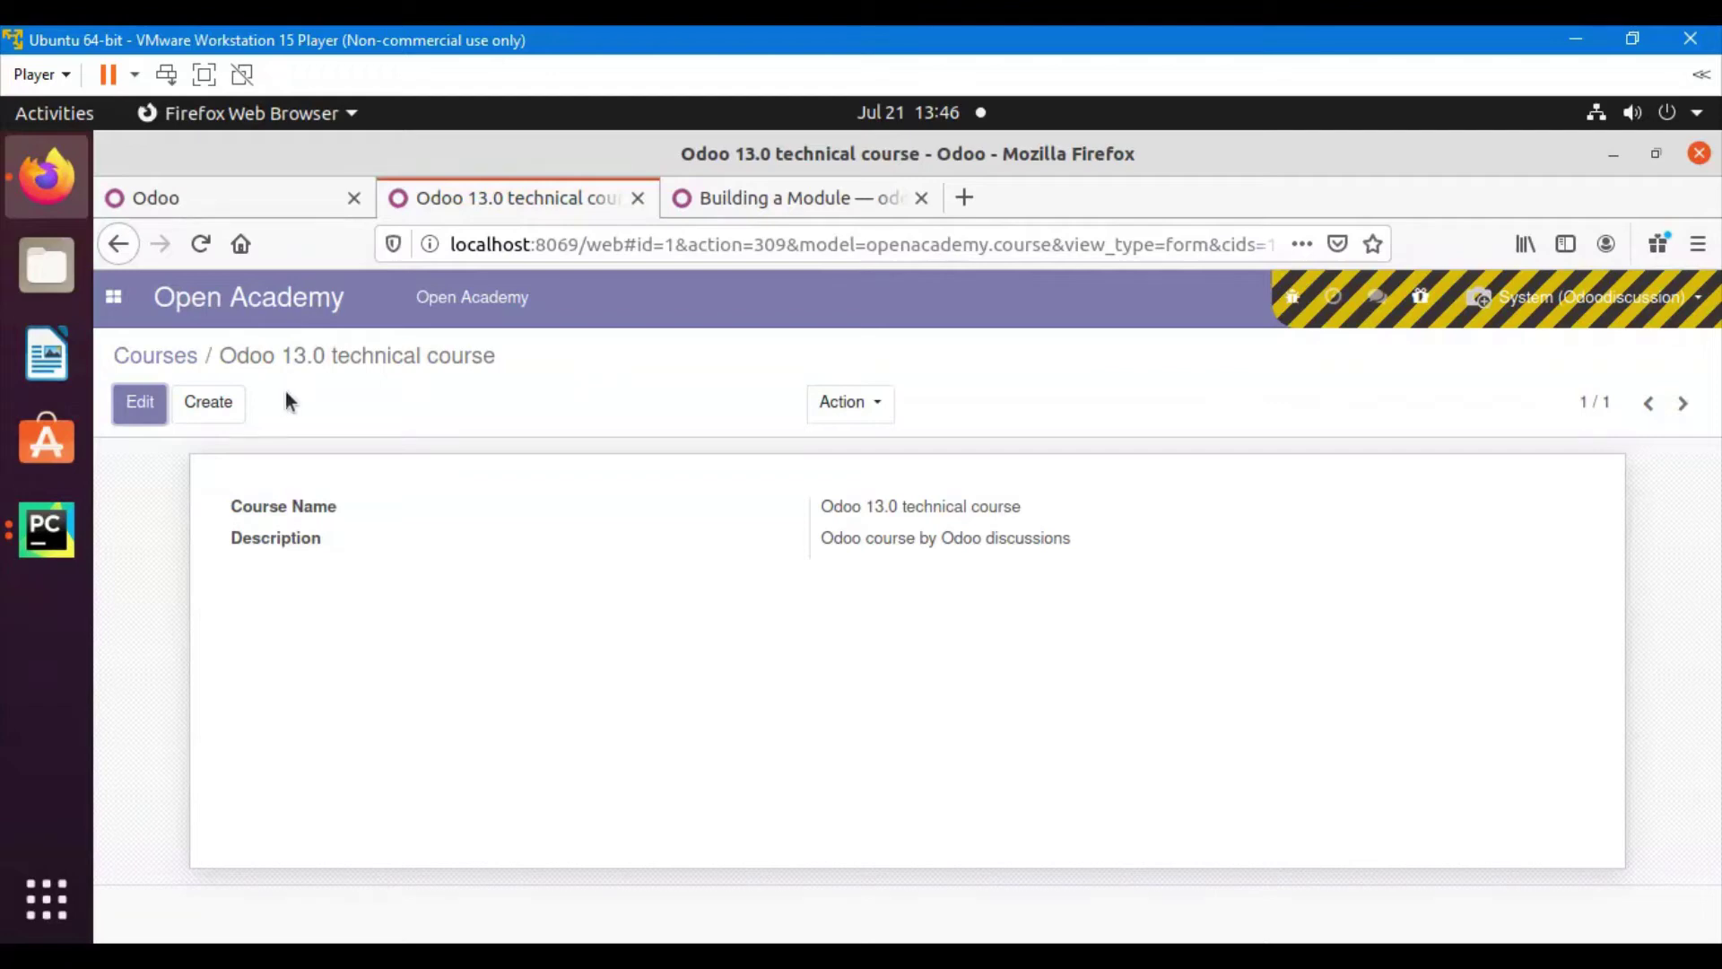
# Open the Odoo 13.0 technical course via Open Academy > Courses, then view the Building a Module docs.
pyautogui.click(129, 302)
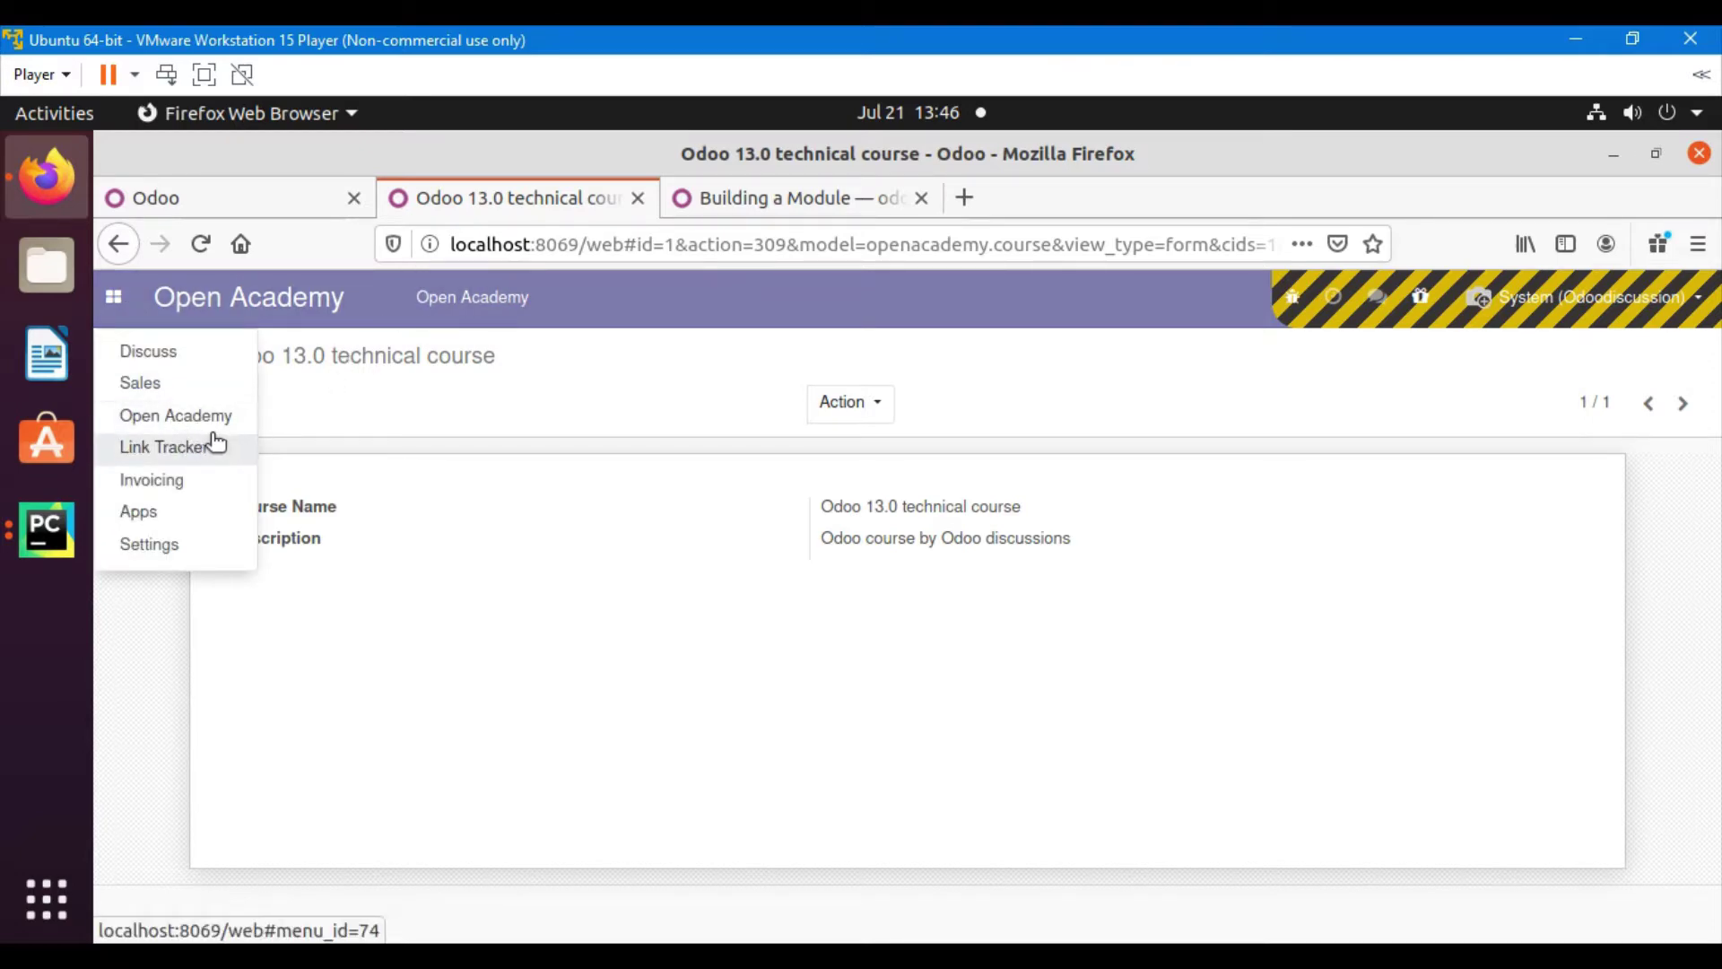
pyautogui.click(470, 316)
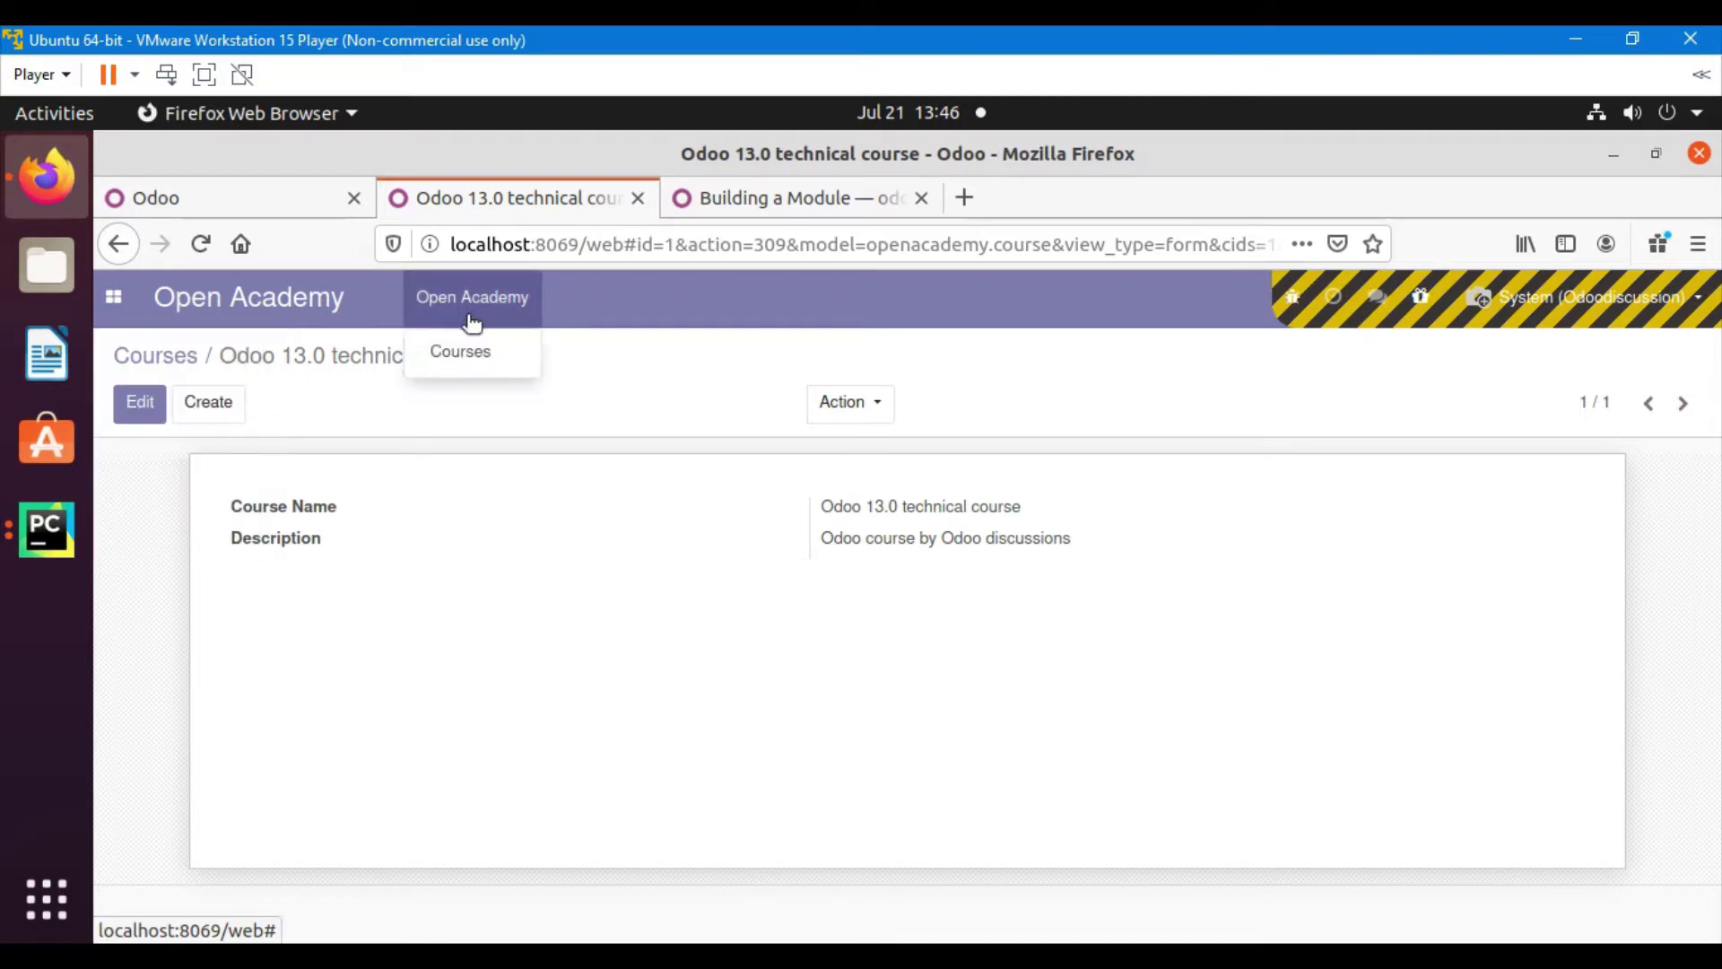
pyautogui.click(478, 357)
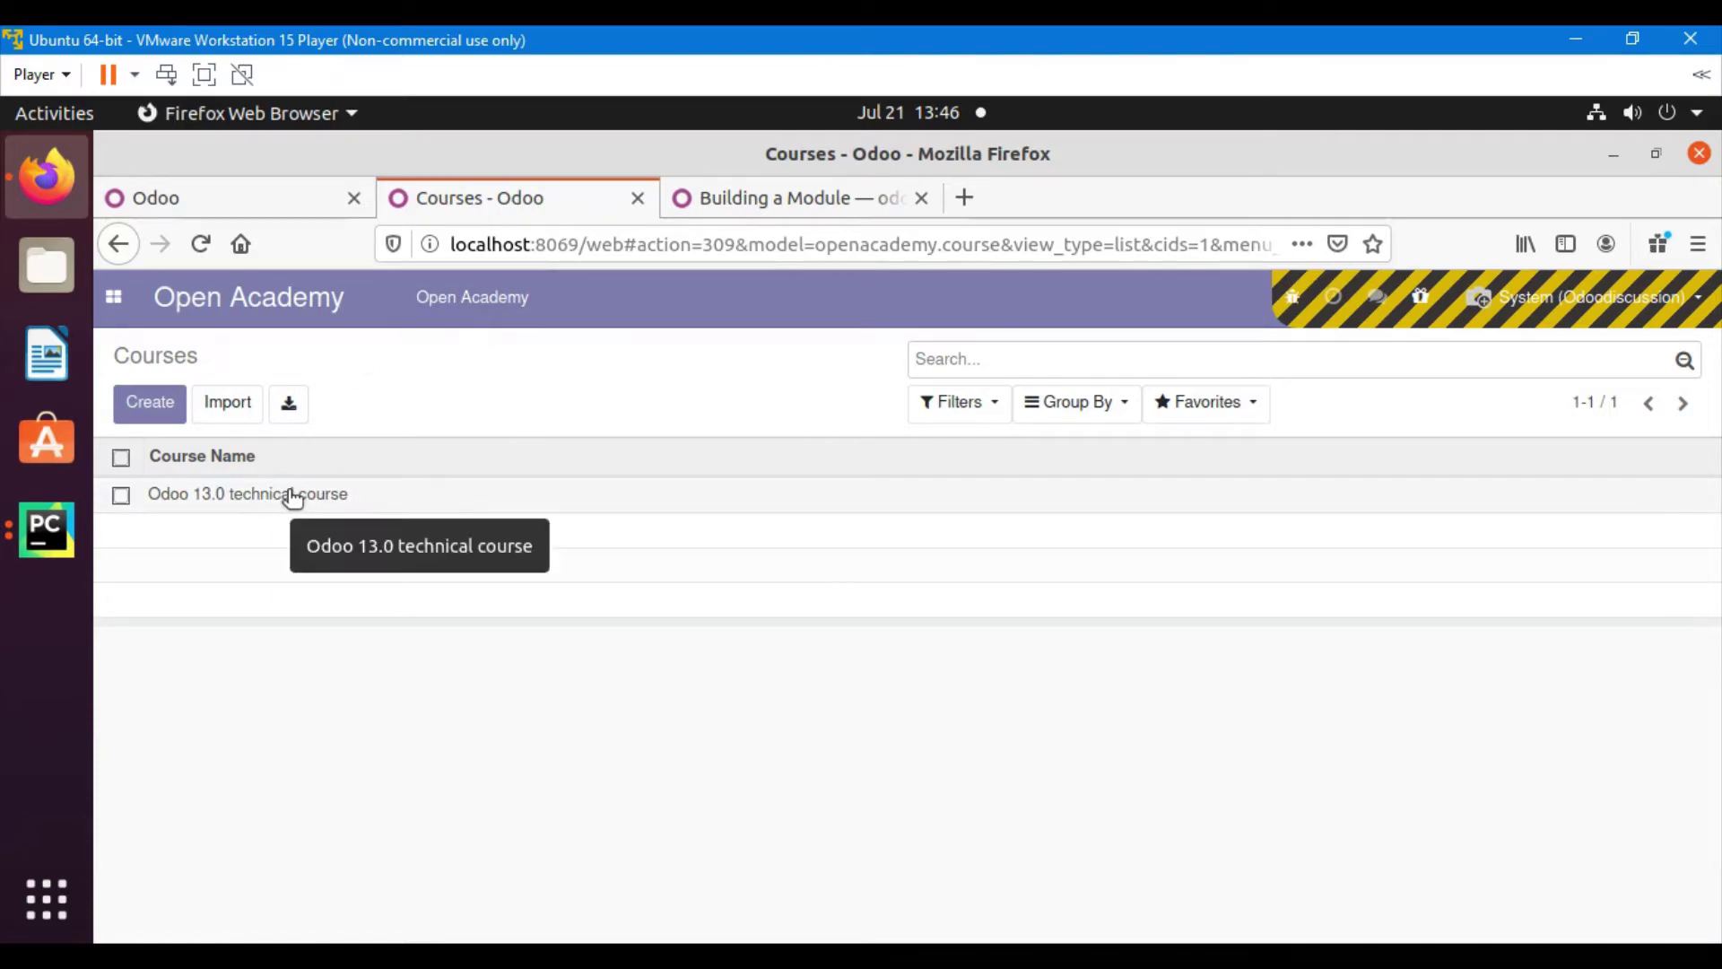
pyautogui.click(293, 494)
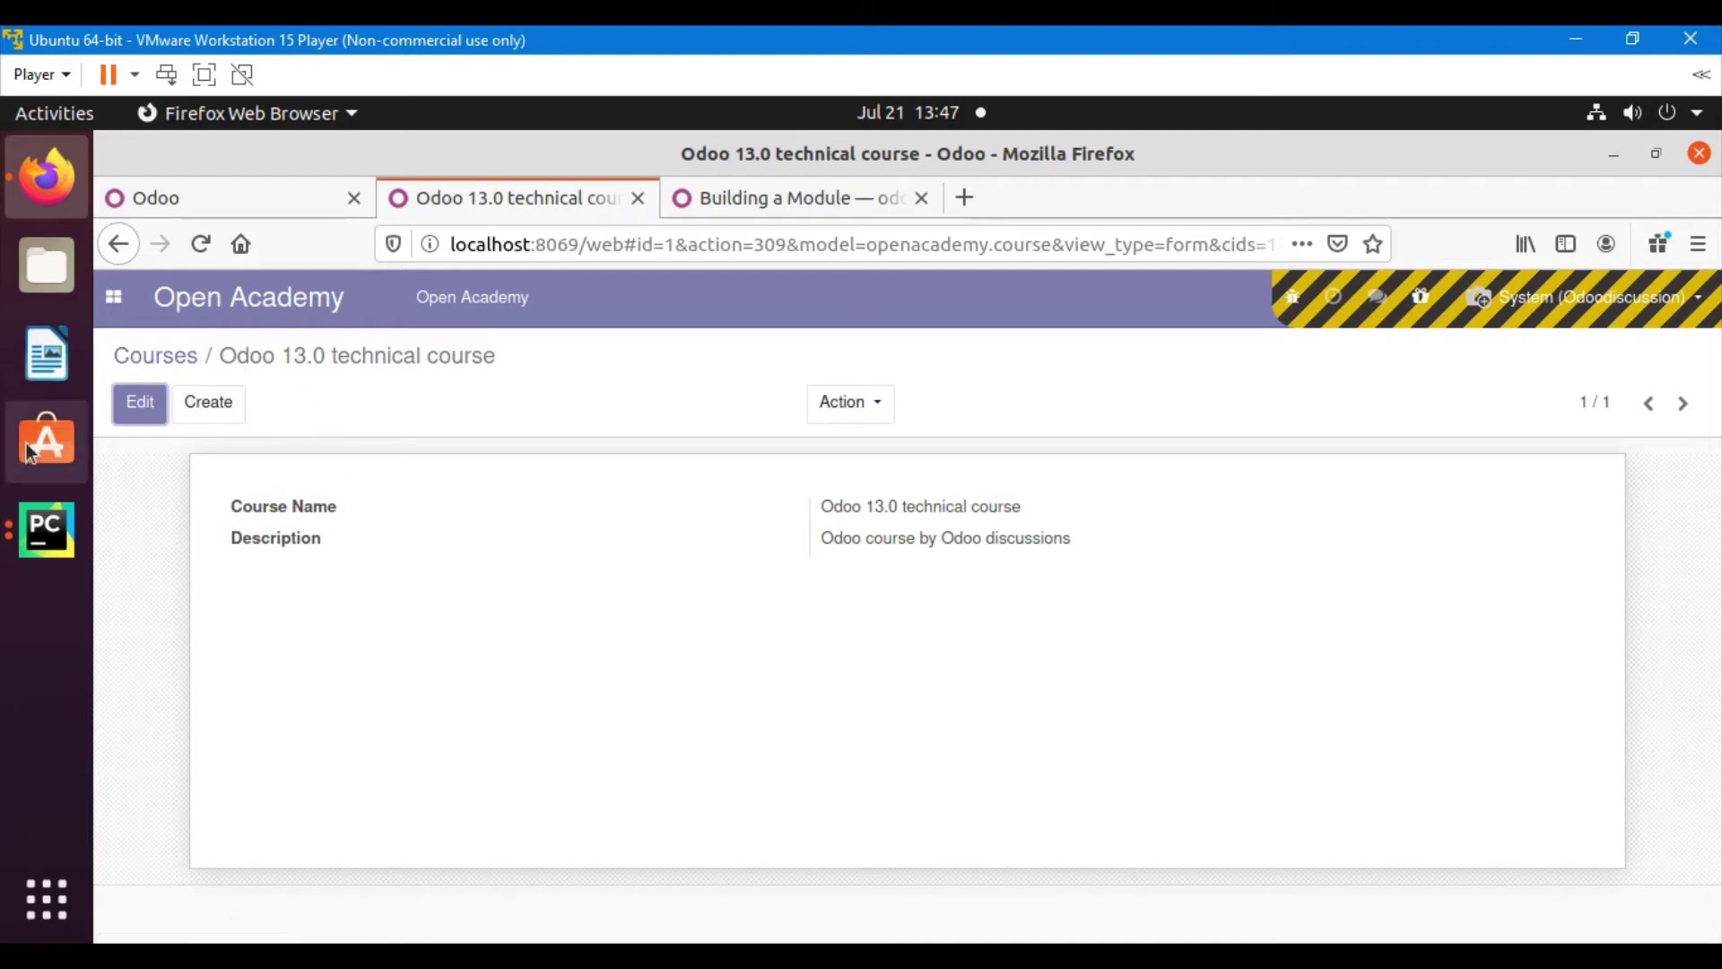
pyautogui.click(773, 218)
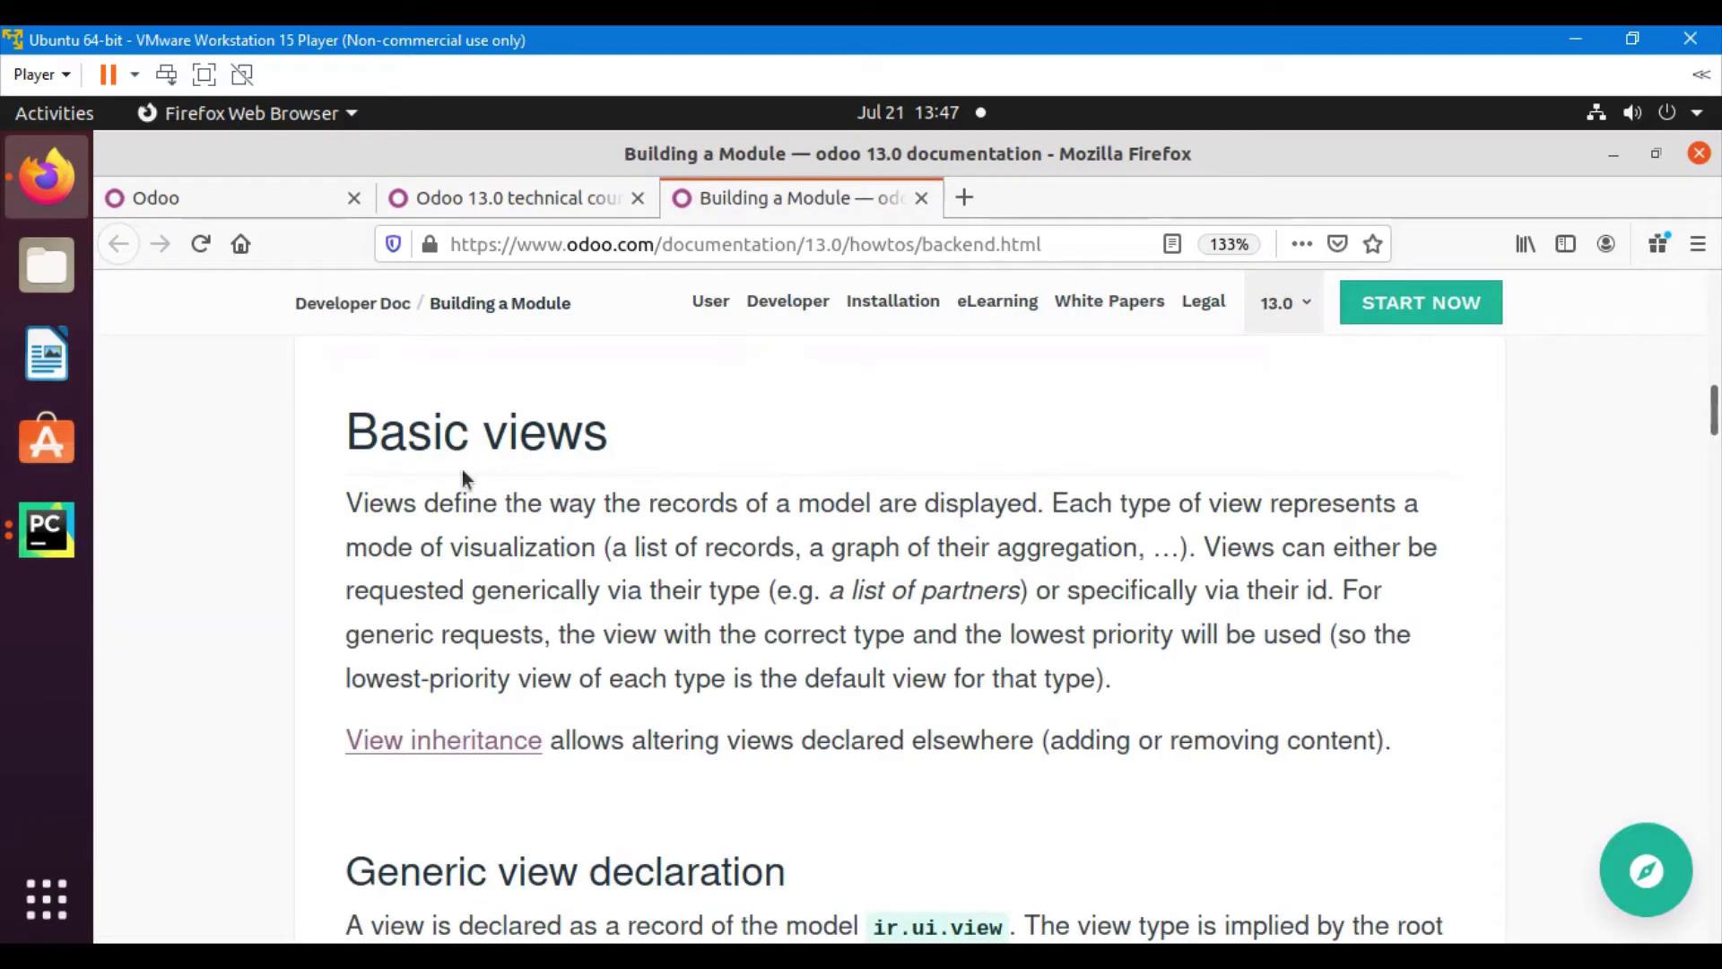
pyautogui.doubleClick(425, 437)
pyautogui.tripleClick(426, 436)
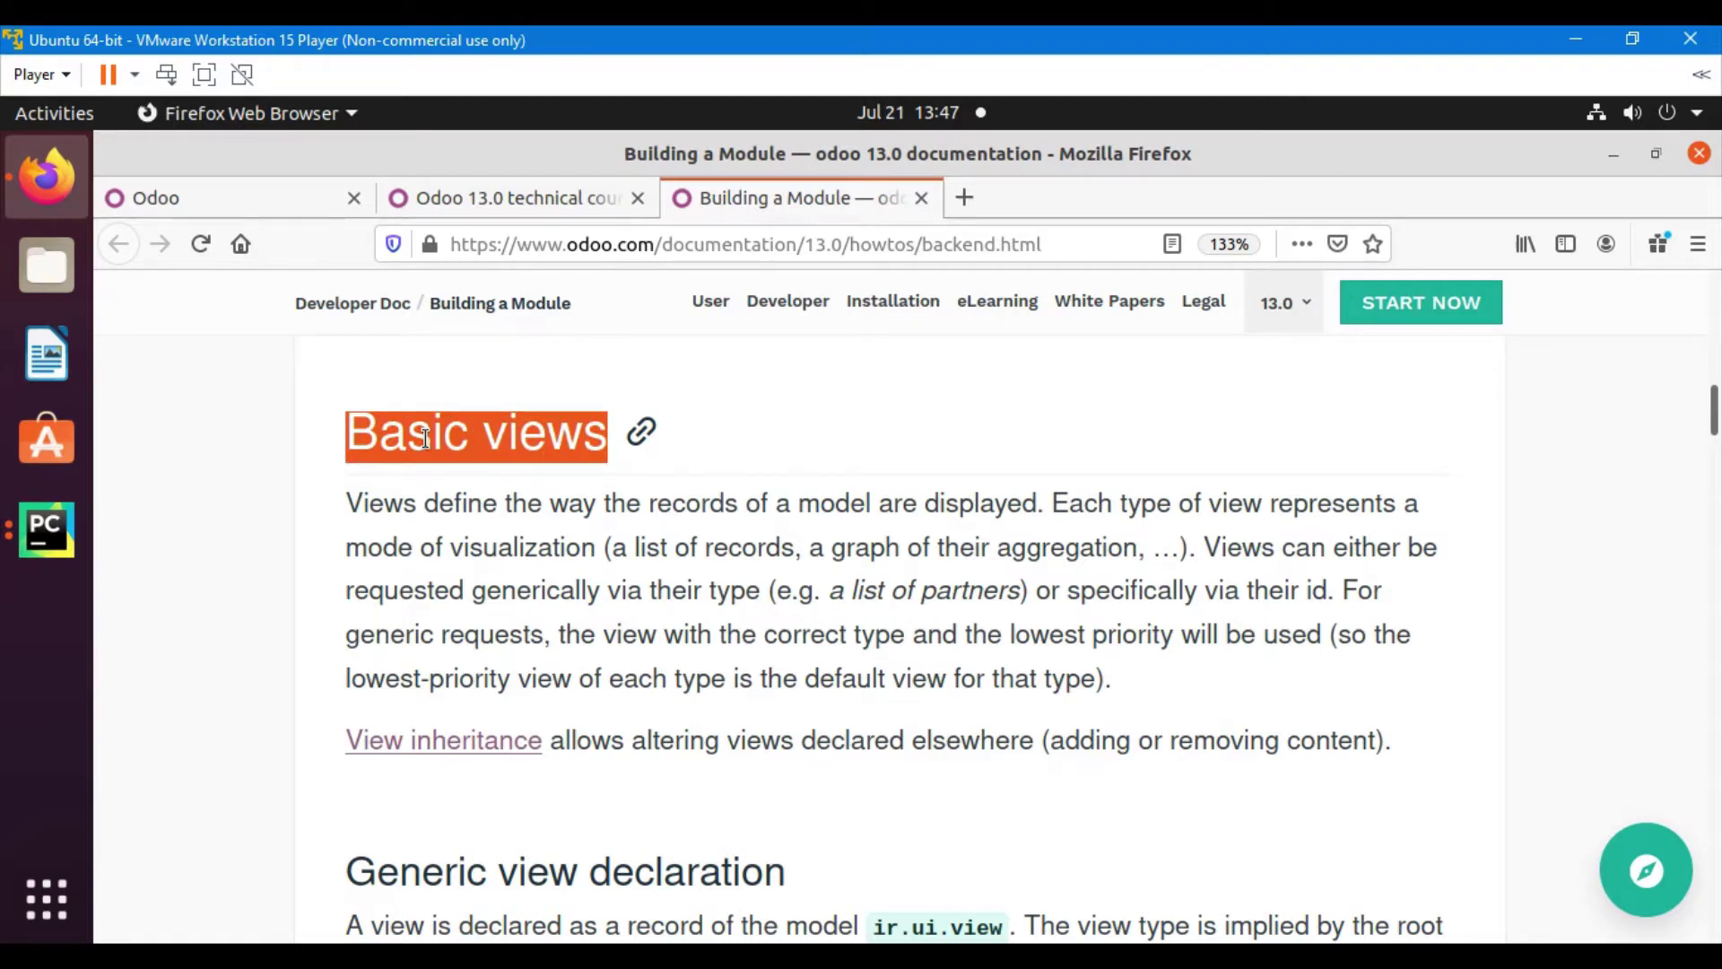
pyautogui.click(486, 190)
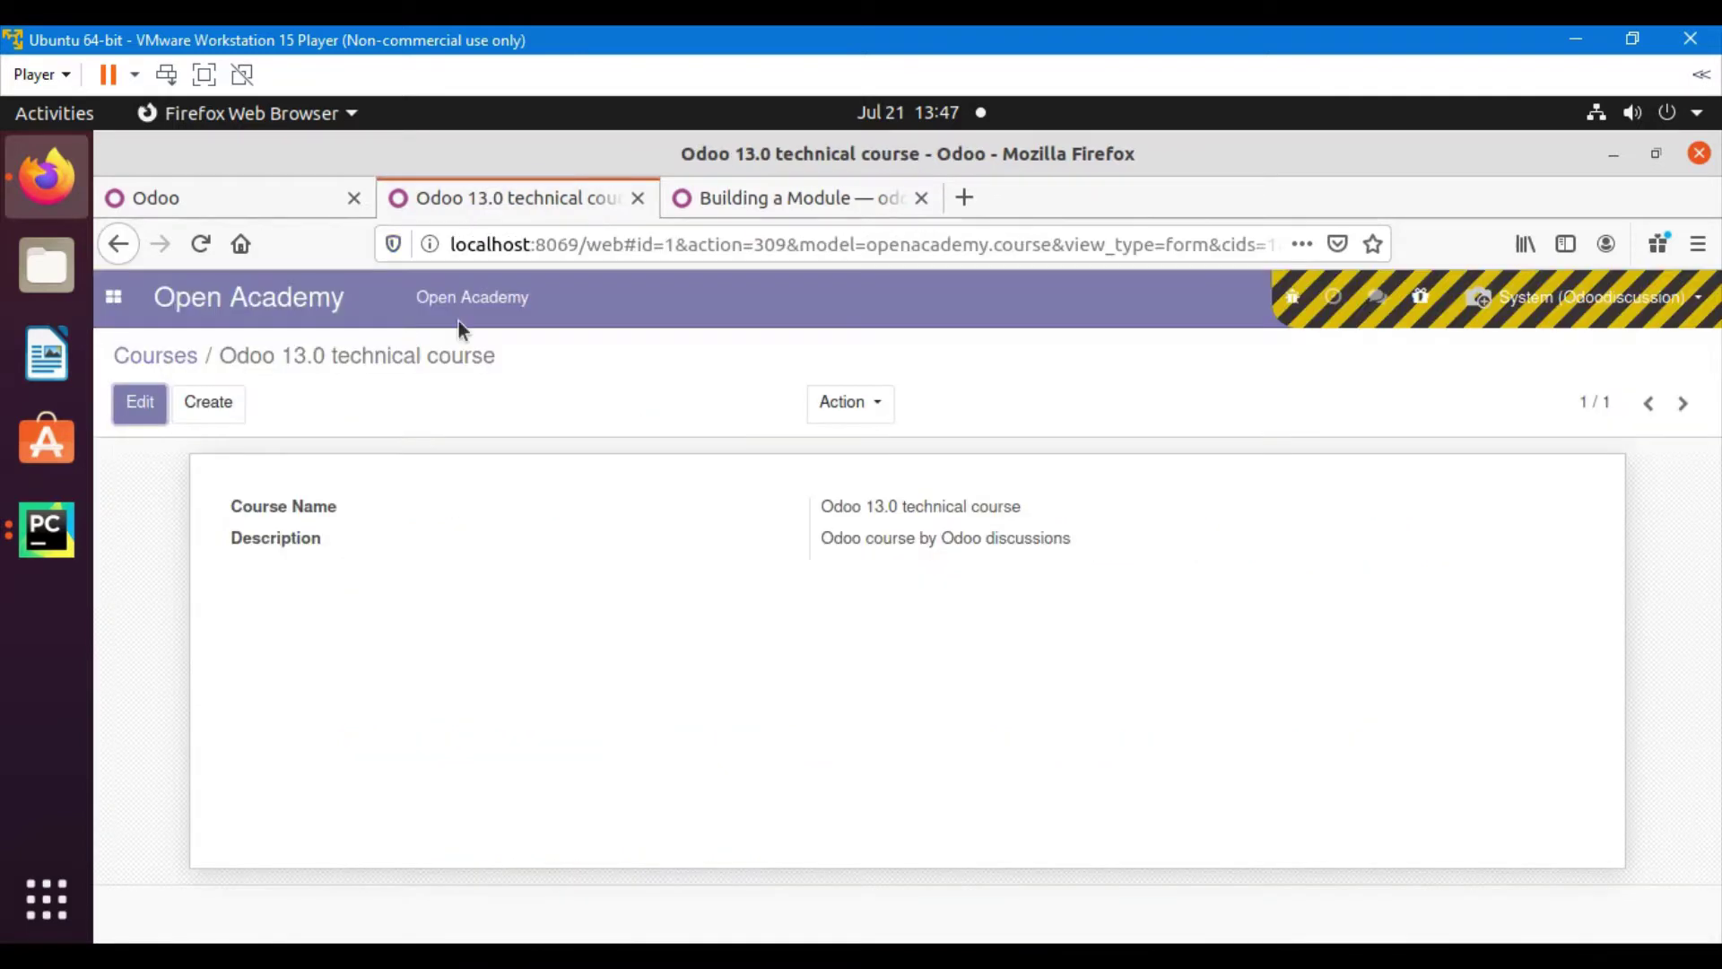
pyautogui.click(199, 360)
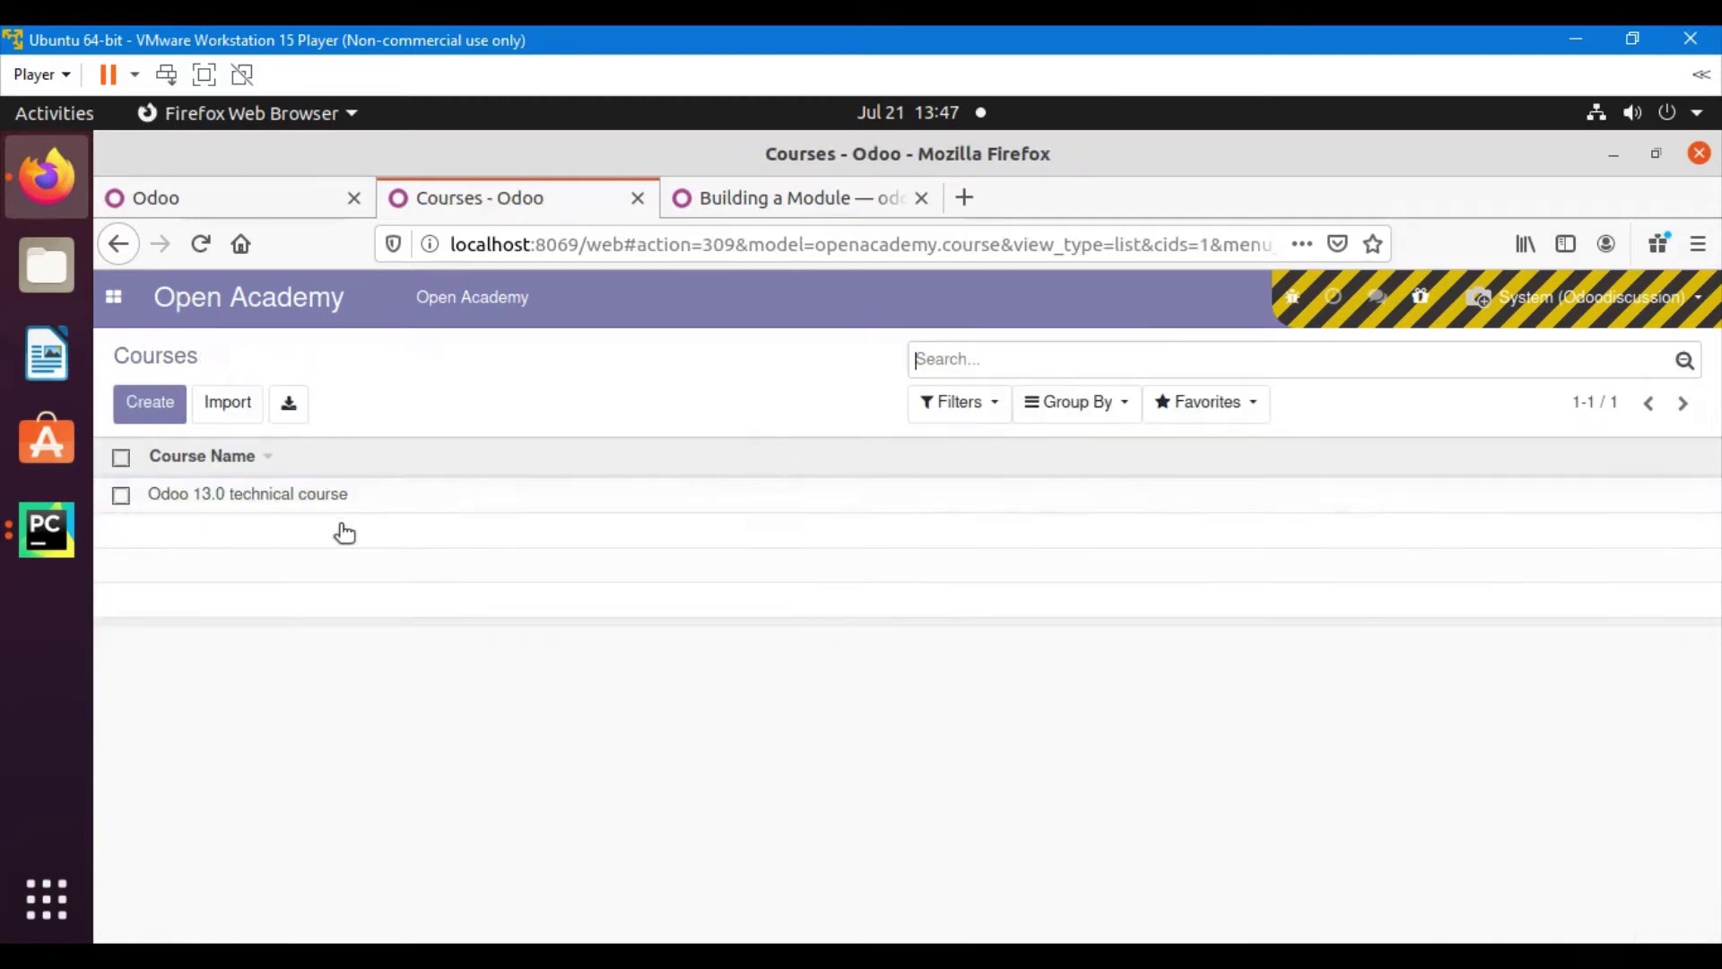
pyautogui.click(731, 196)
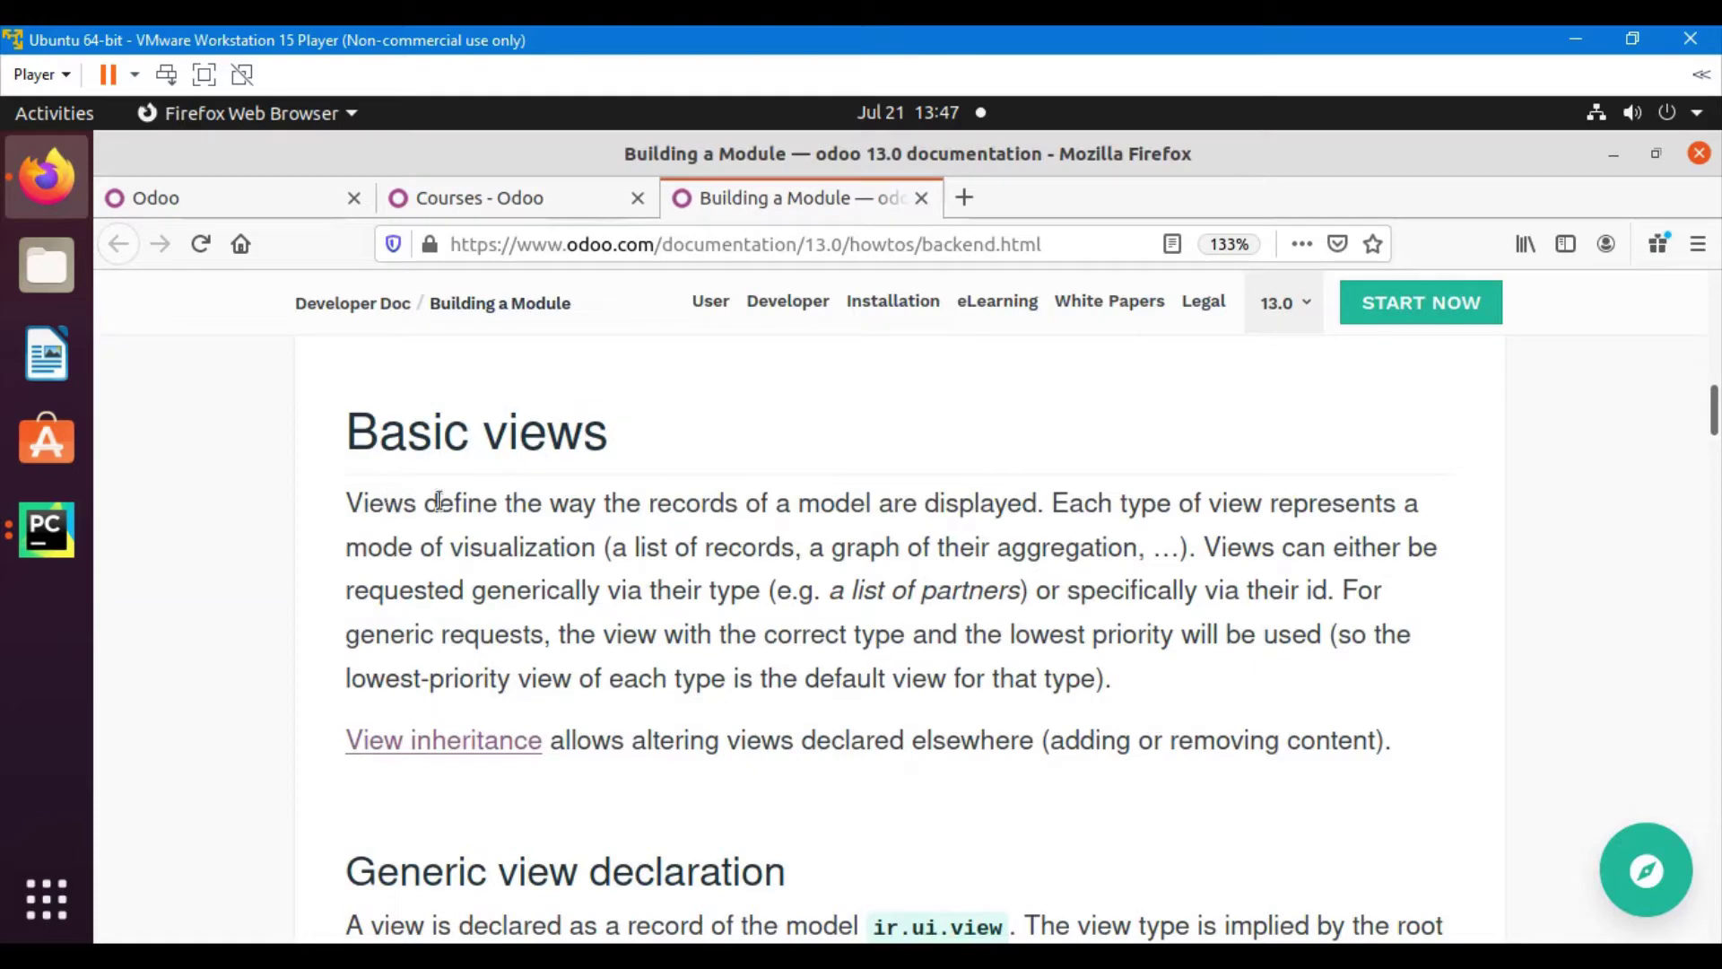
pyautogui.moveTo(863, 510); pyautogui.dragTo(960, 509)
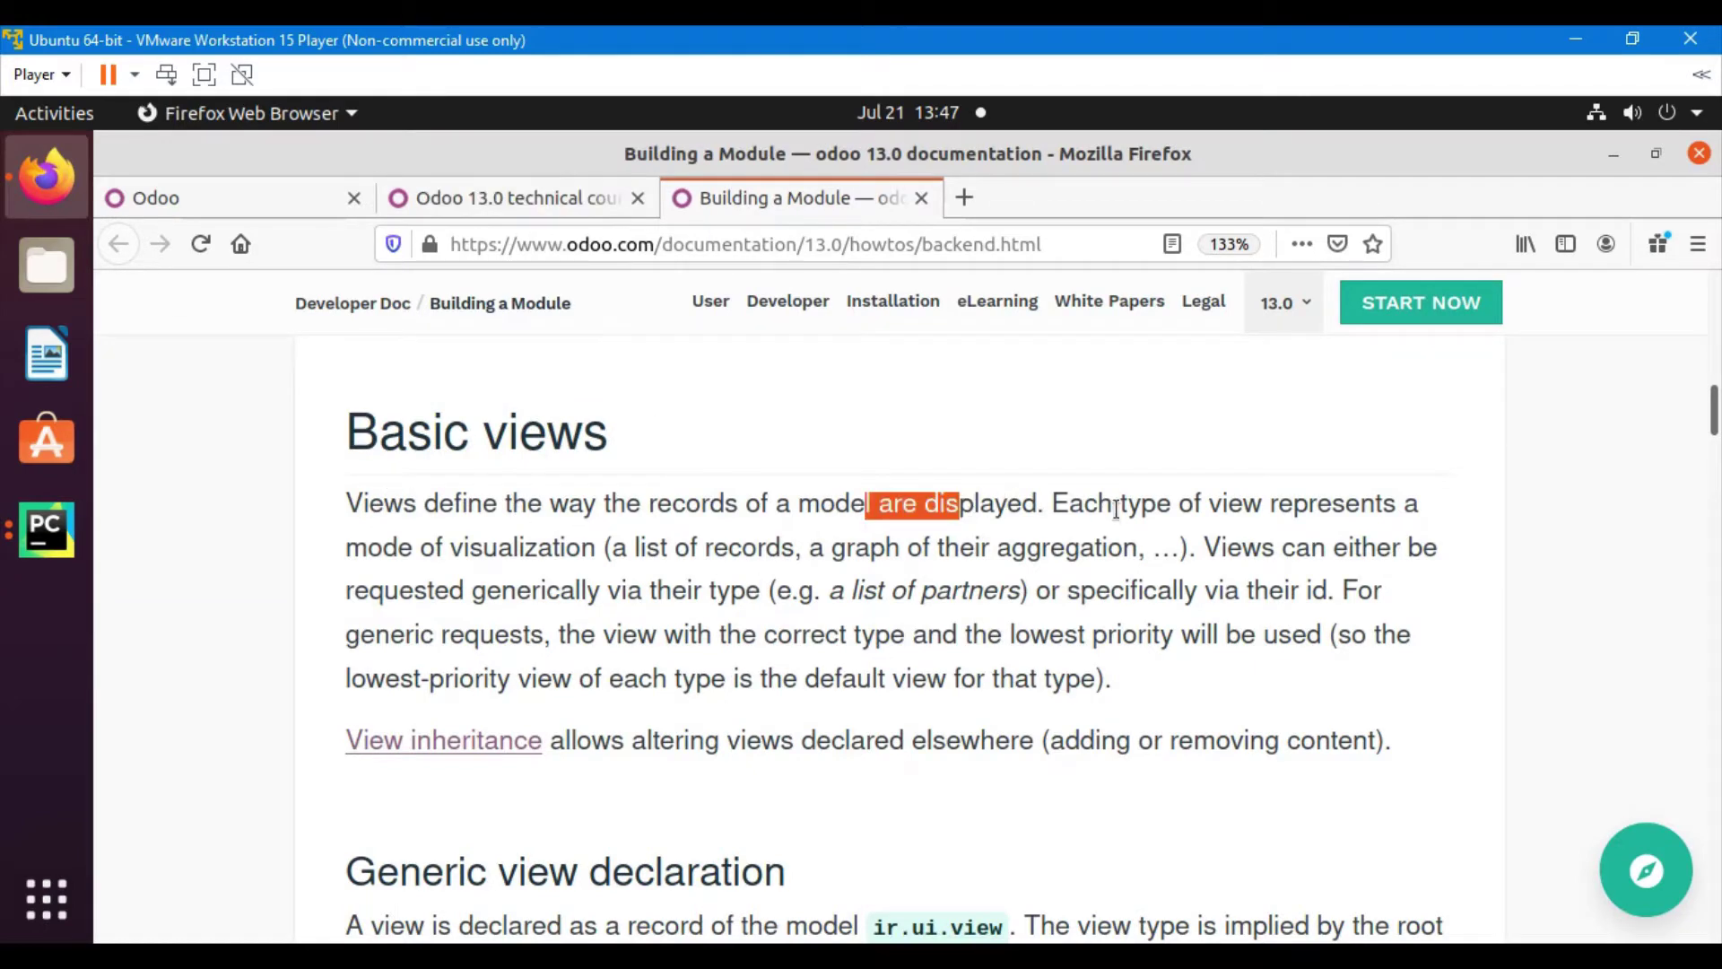
pyautogui.moveTo(1121, 508); pyautogui.dragTo(1294, 502)
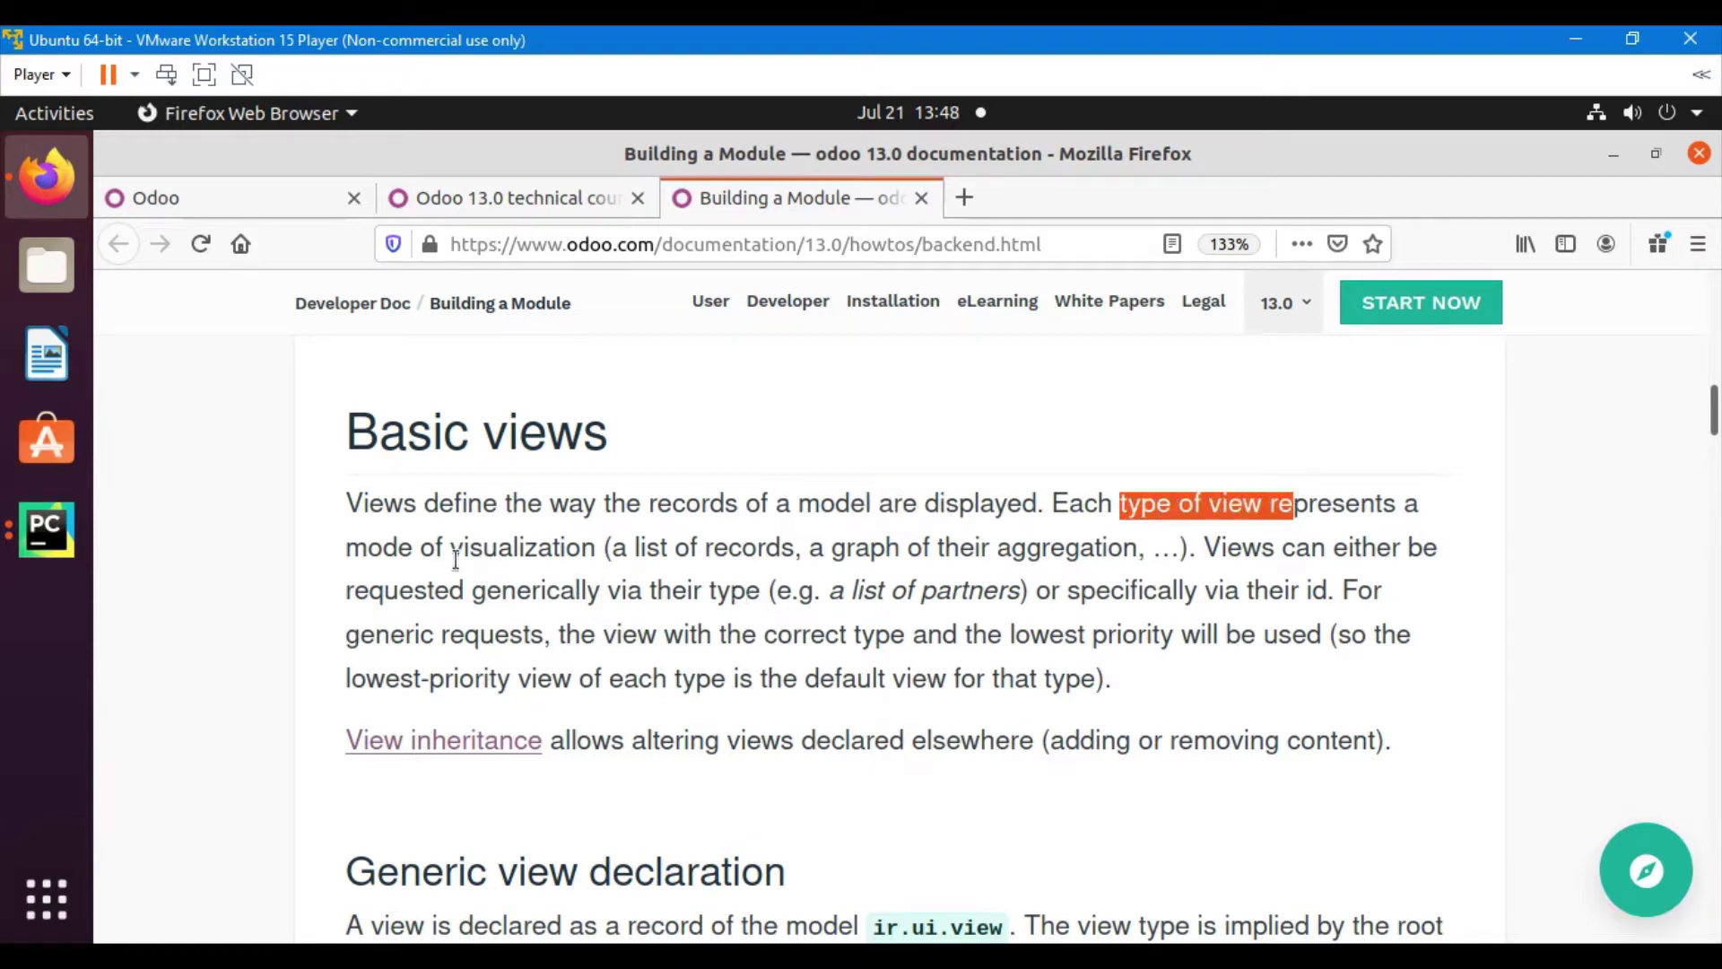
pyautogui.moveTo(383, 549); pyautogui.dragTo(539, 549)
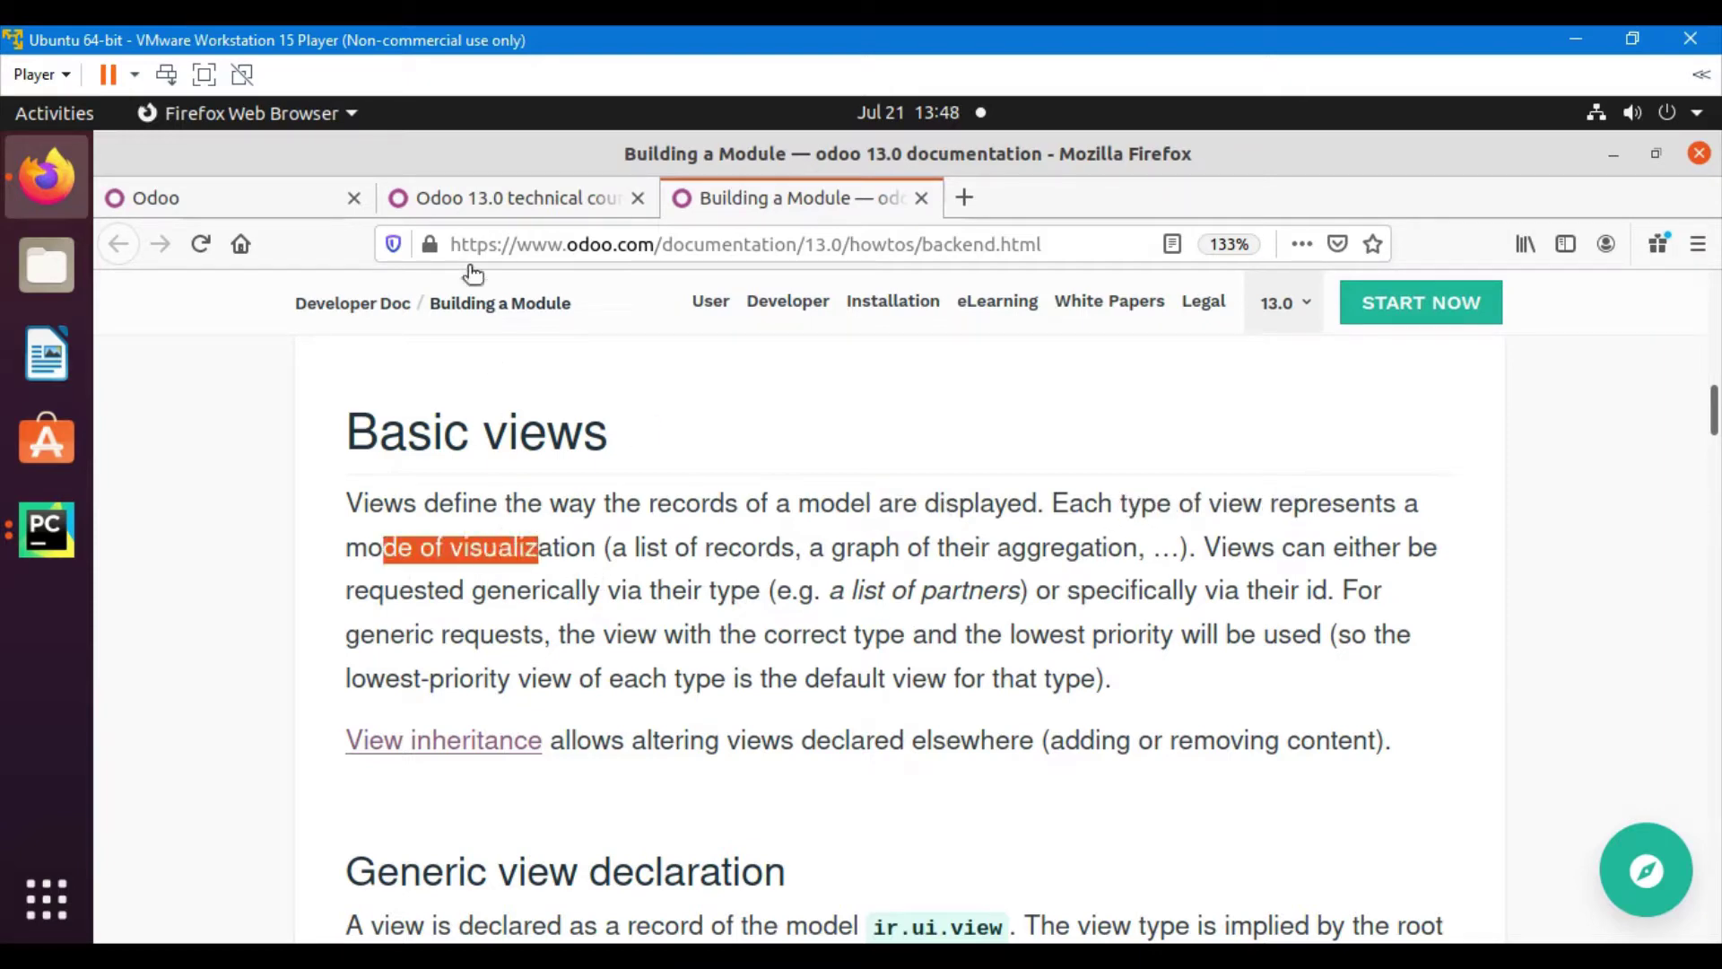
pyautogui.click(478, 203)
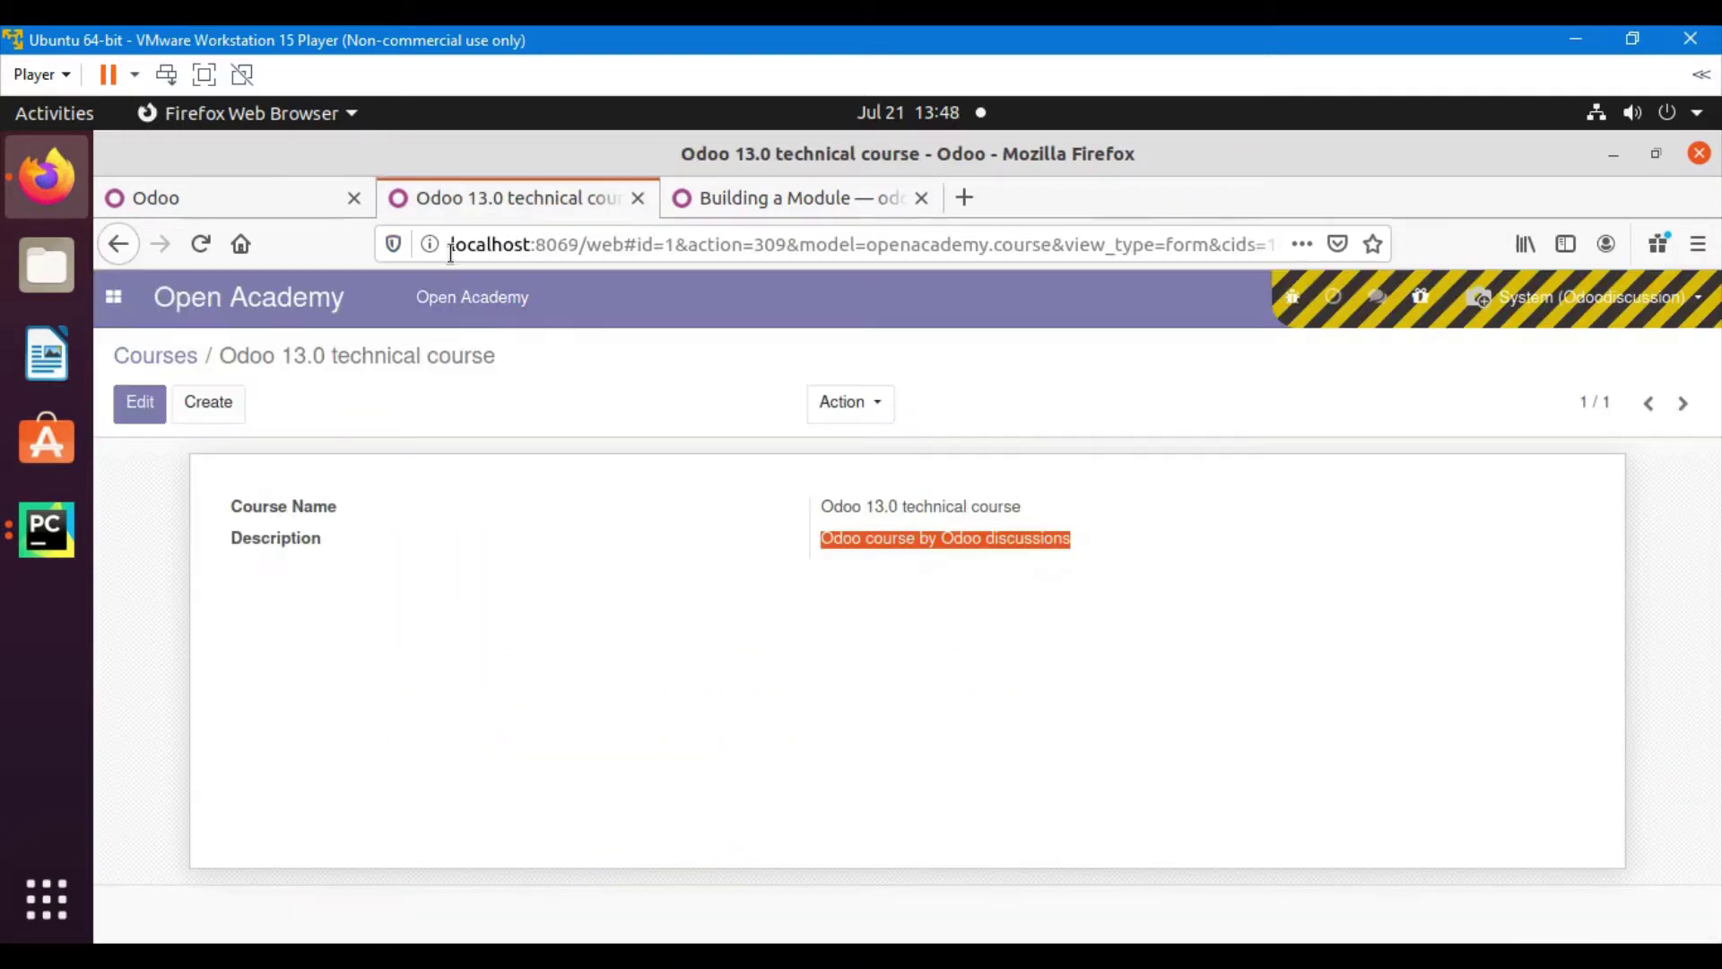
pyautogui.click(194, 362)
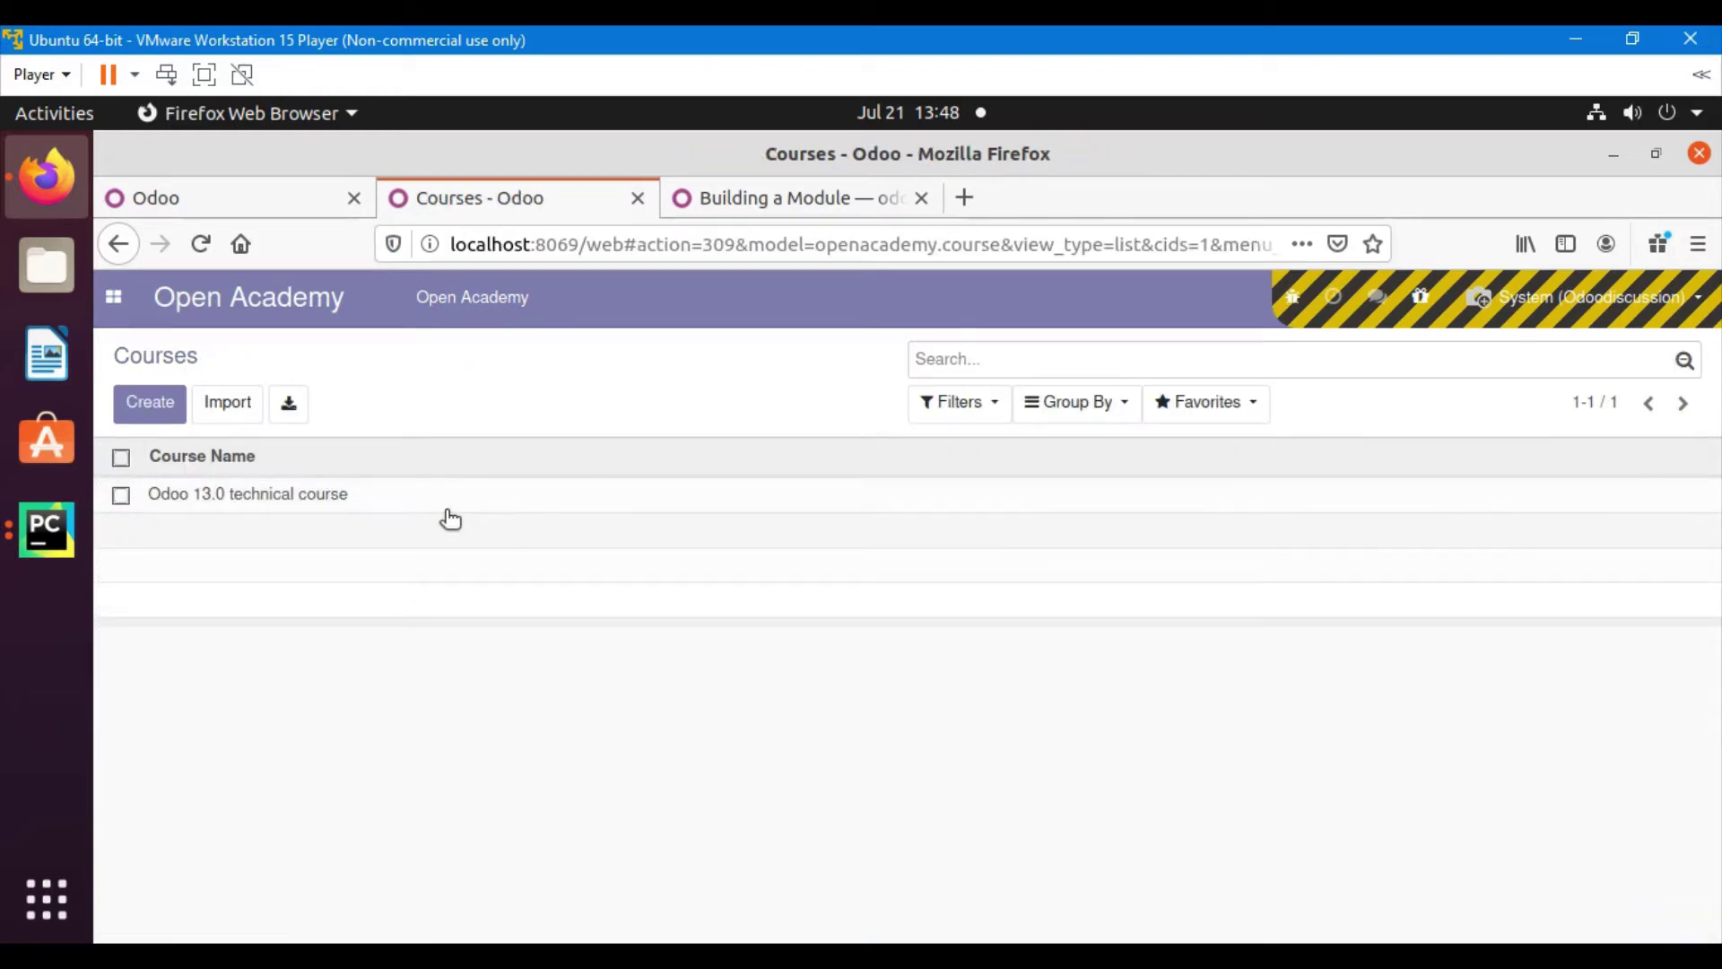
pyautogui.click(331, 496)
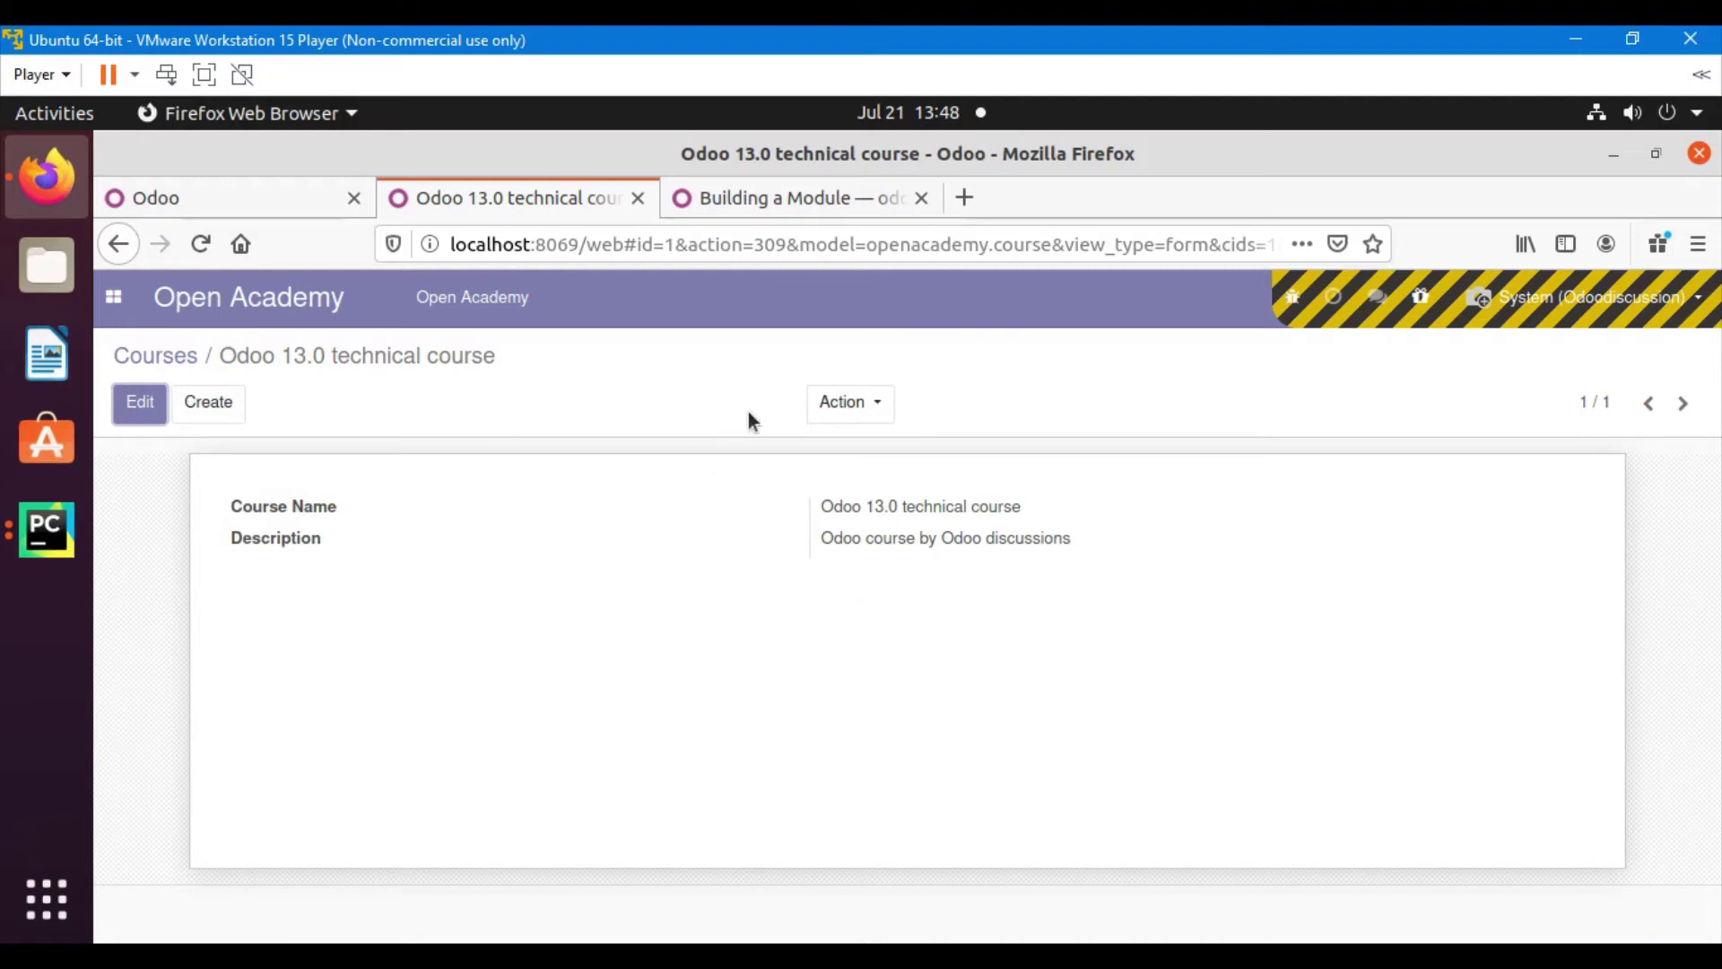
pyautogui.click(748, 199)
pyautogui.moveTo(619, 547); pyautogui.dragTo(1085, 545)
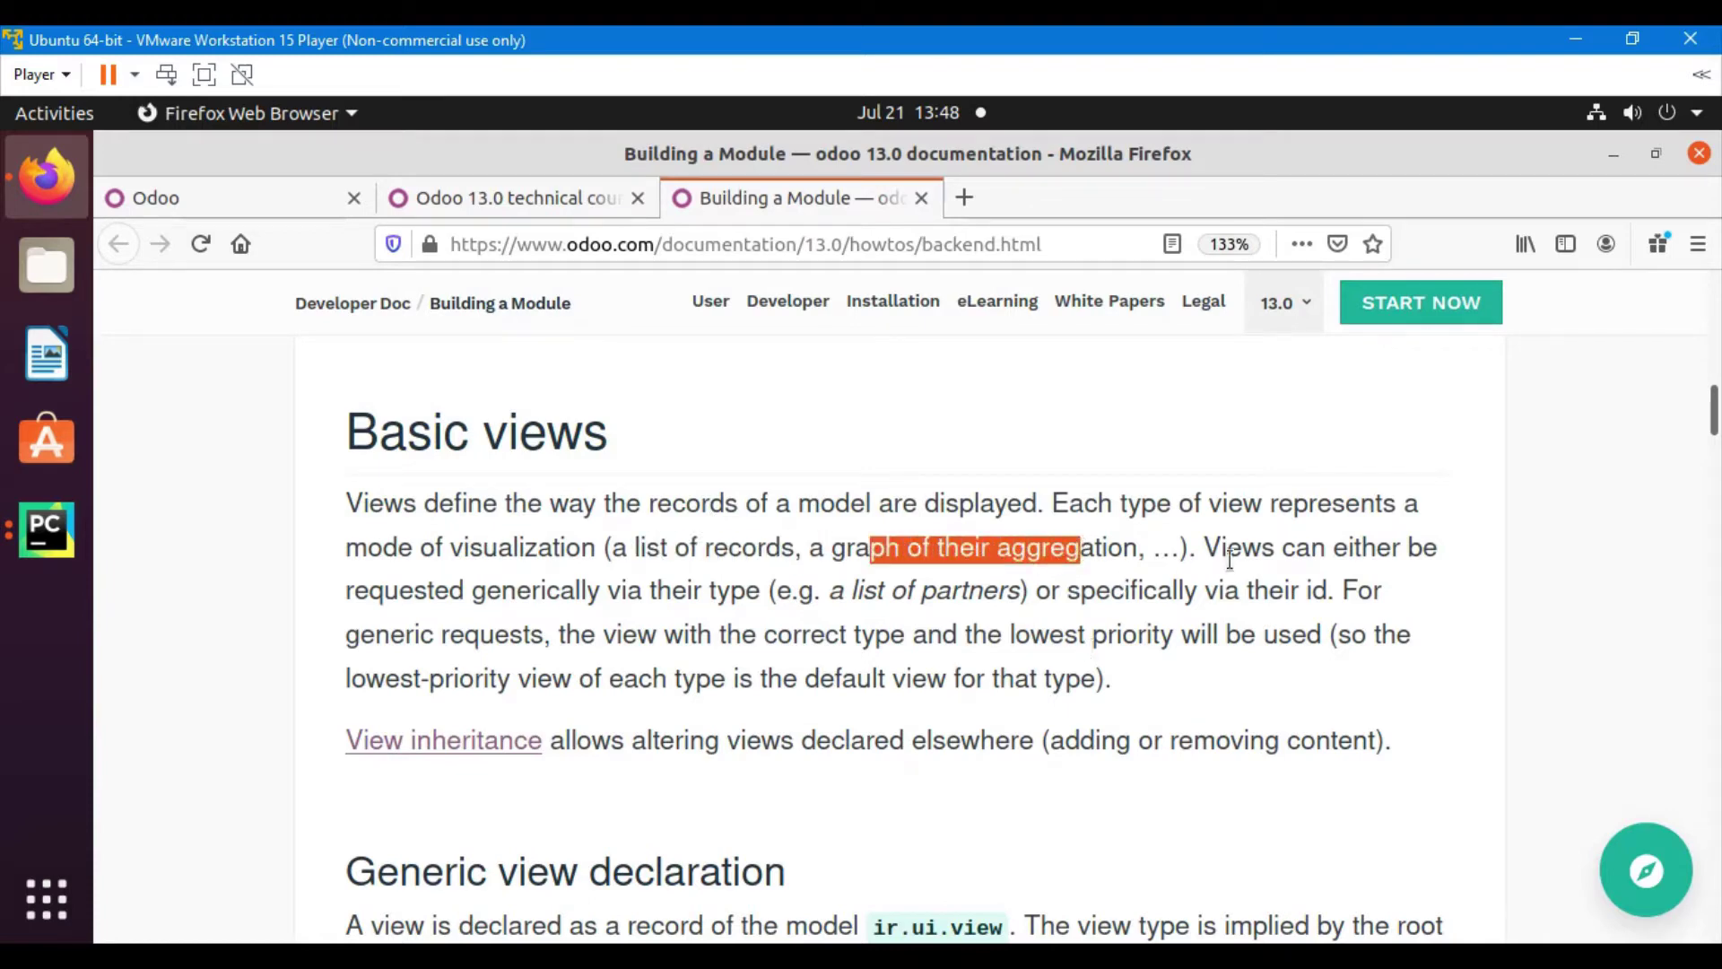
pyautogui.moveTo(502, 587); pyautogui.dragTo(730, 599)
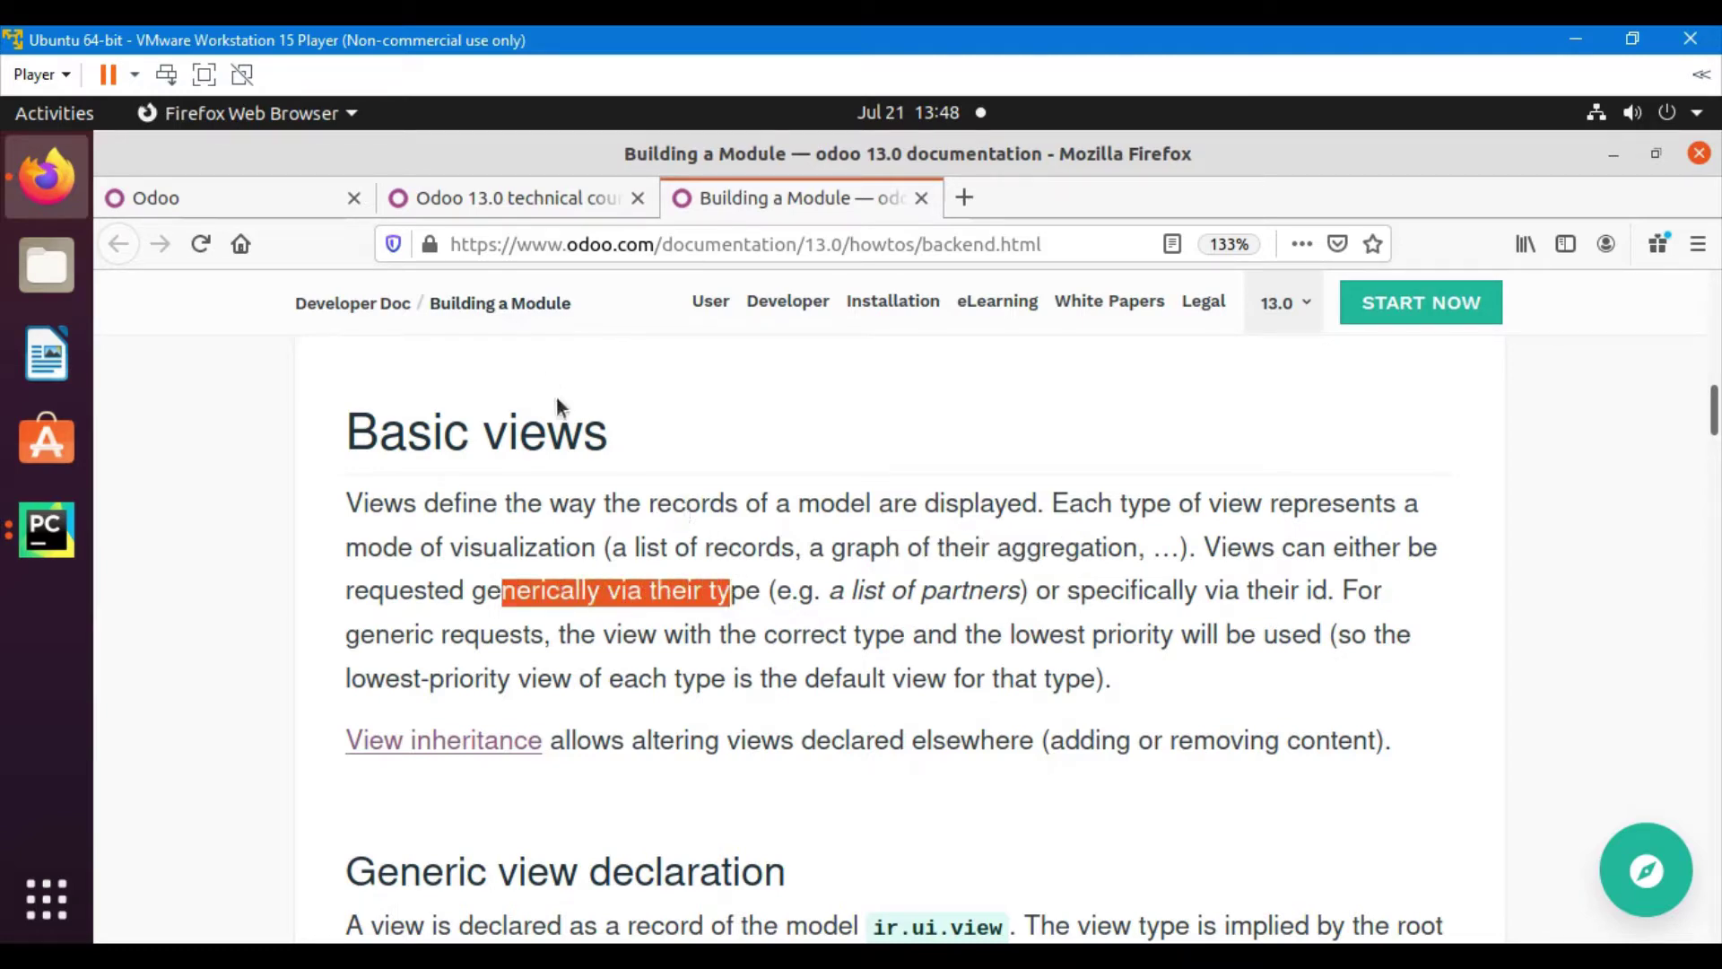
pyautogui.click(39, 529)
pyautogui.doubleClick(816, 474)
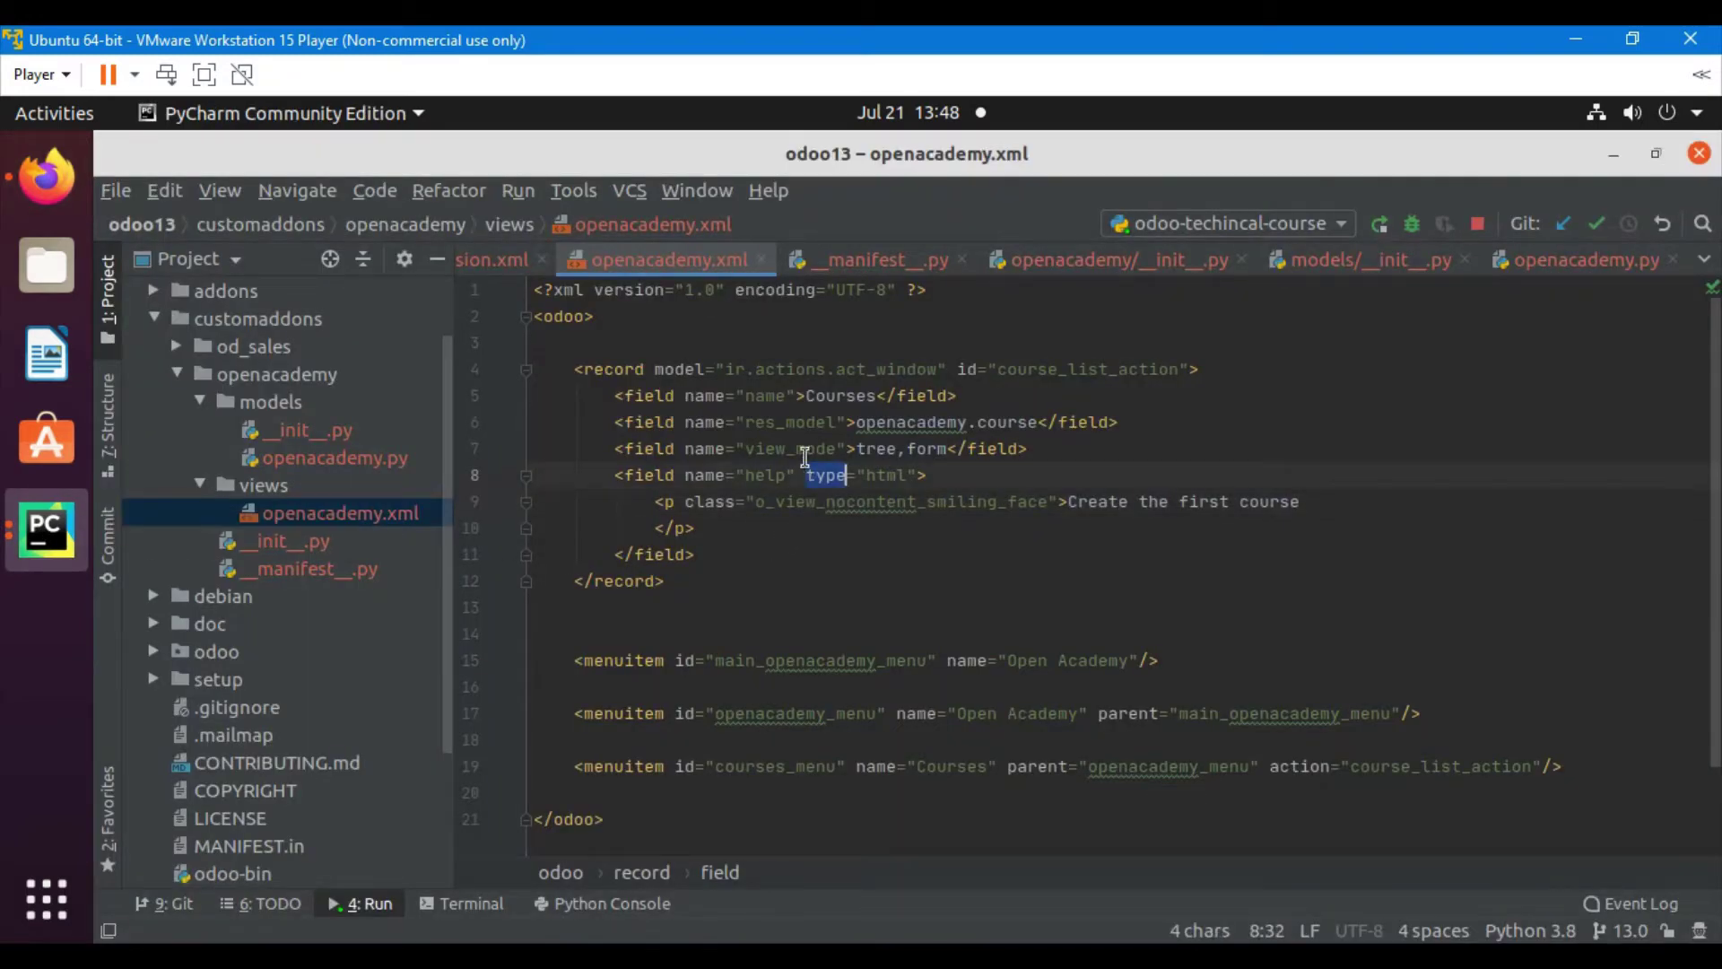
pyautogui.doubleClick(802, 448)
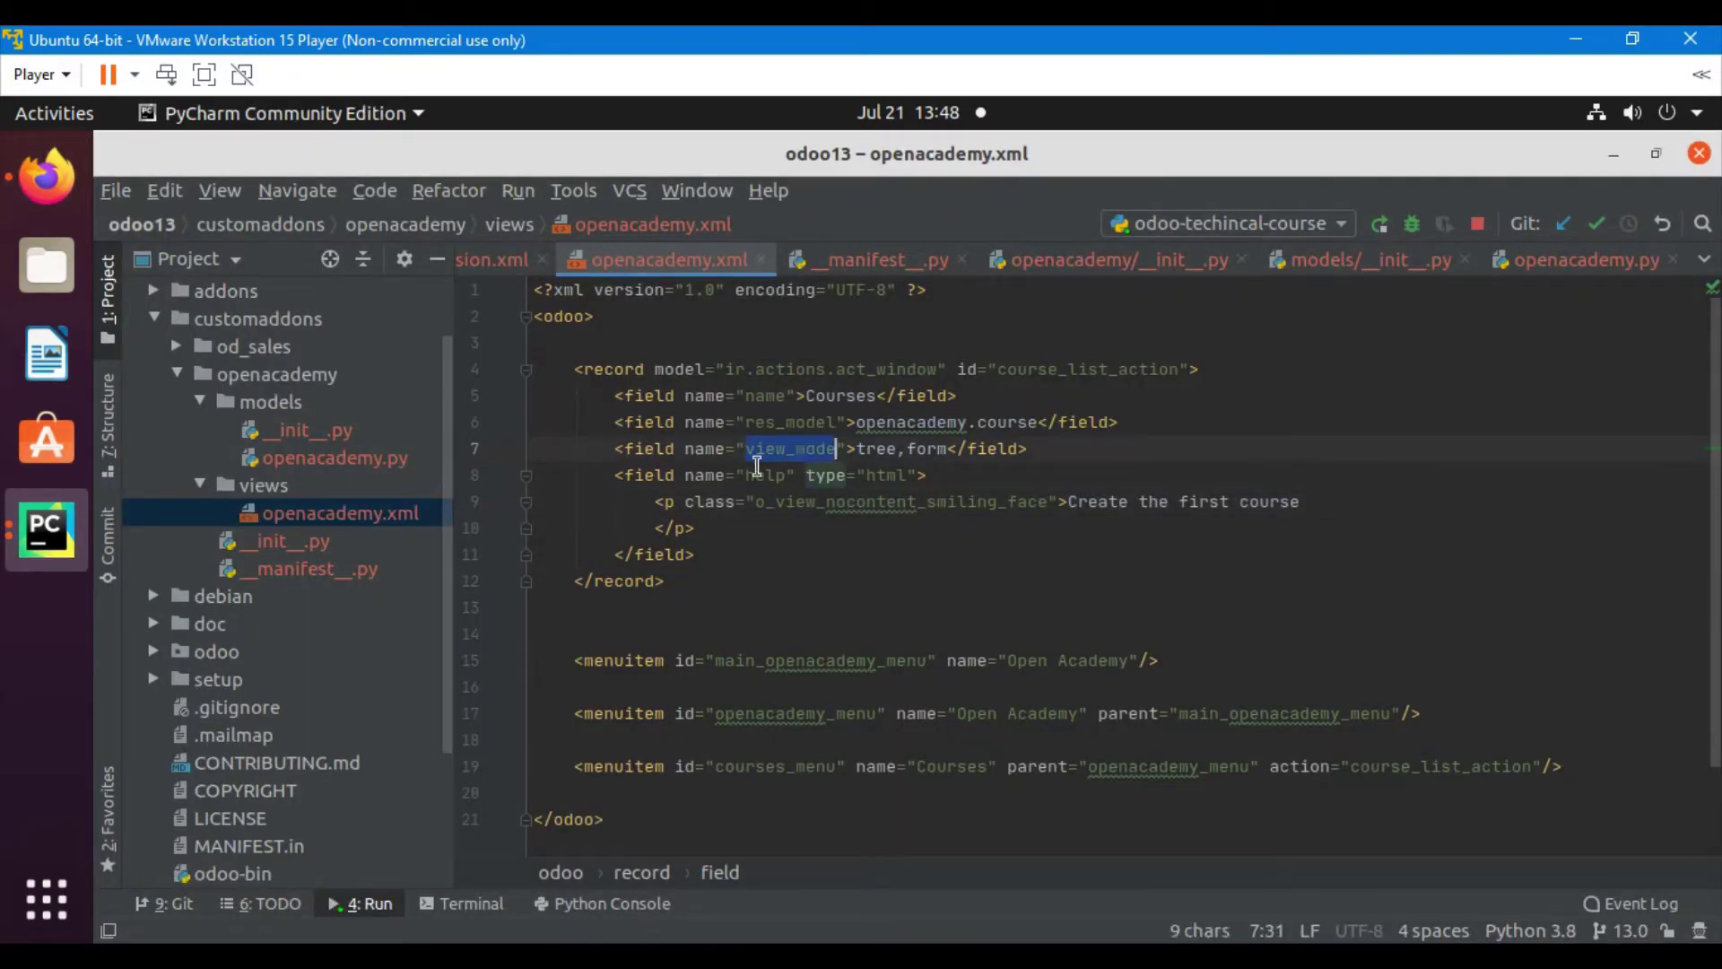
pyautogui.doubleClick(870, 451)
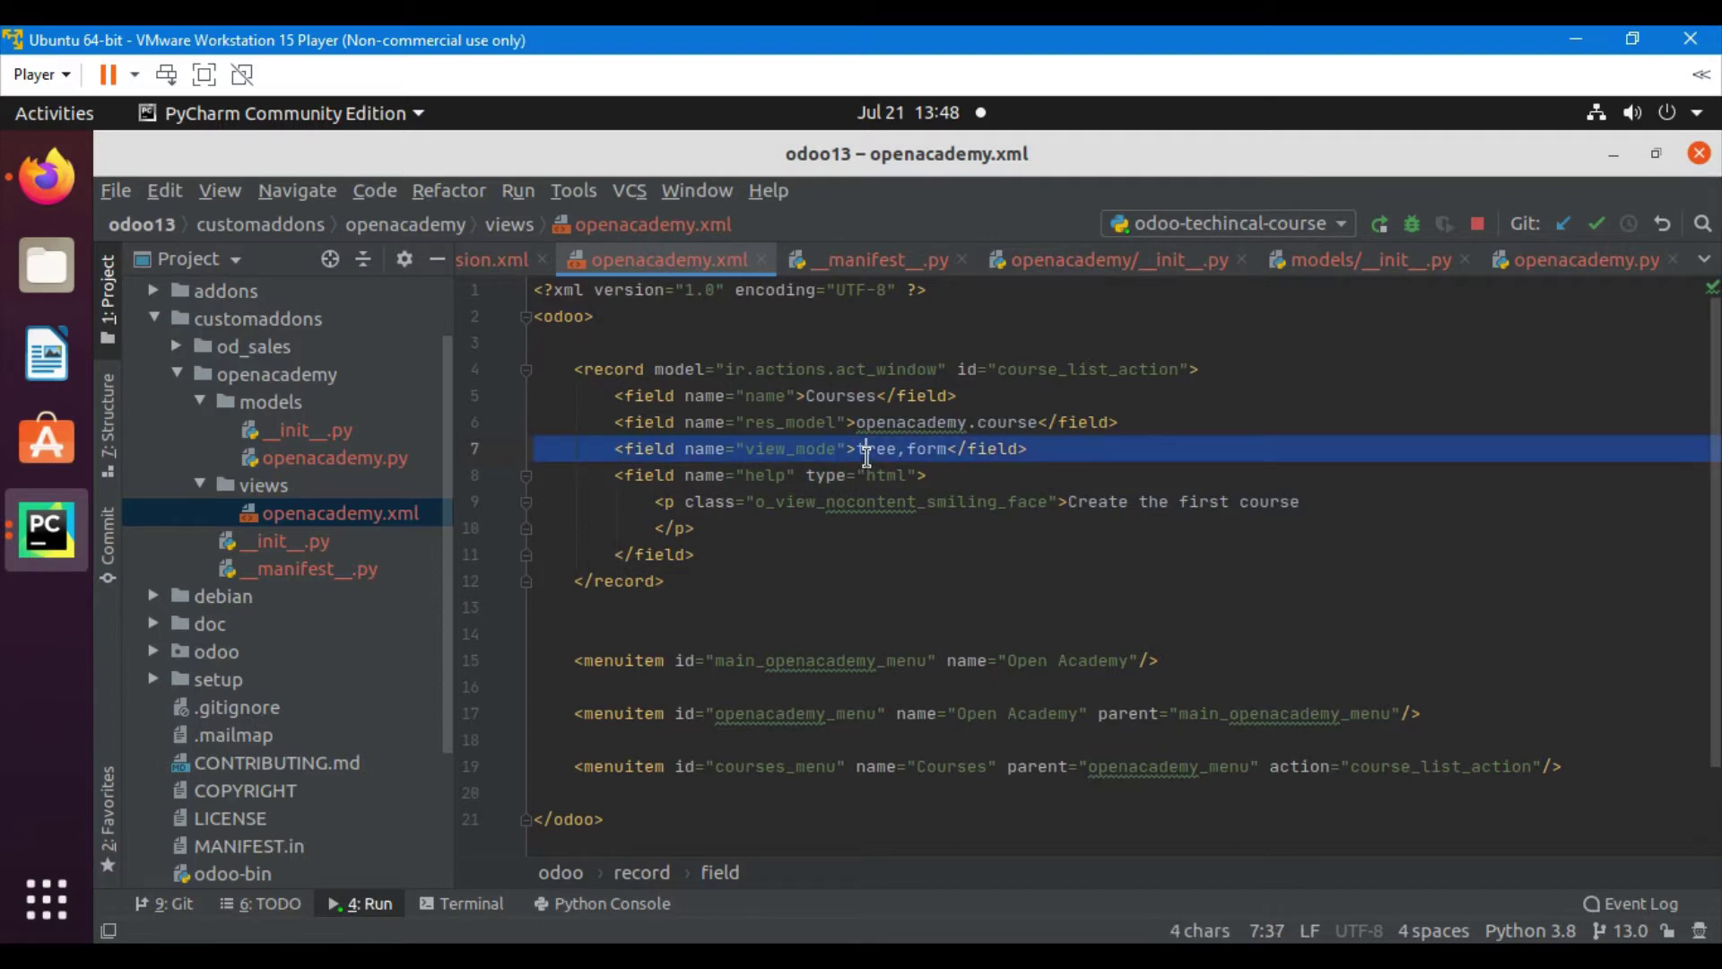
pyautogui.moveTo(899, 453); pyautogui.dragTo(958, 453)
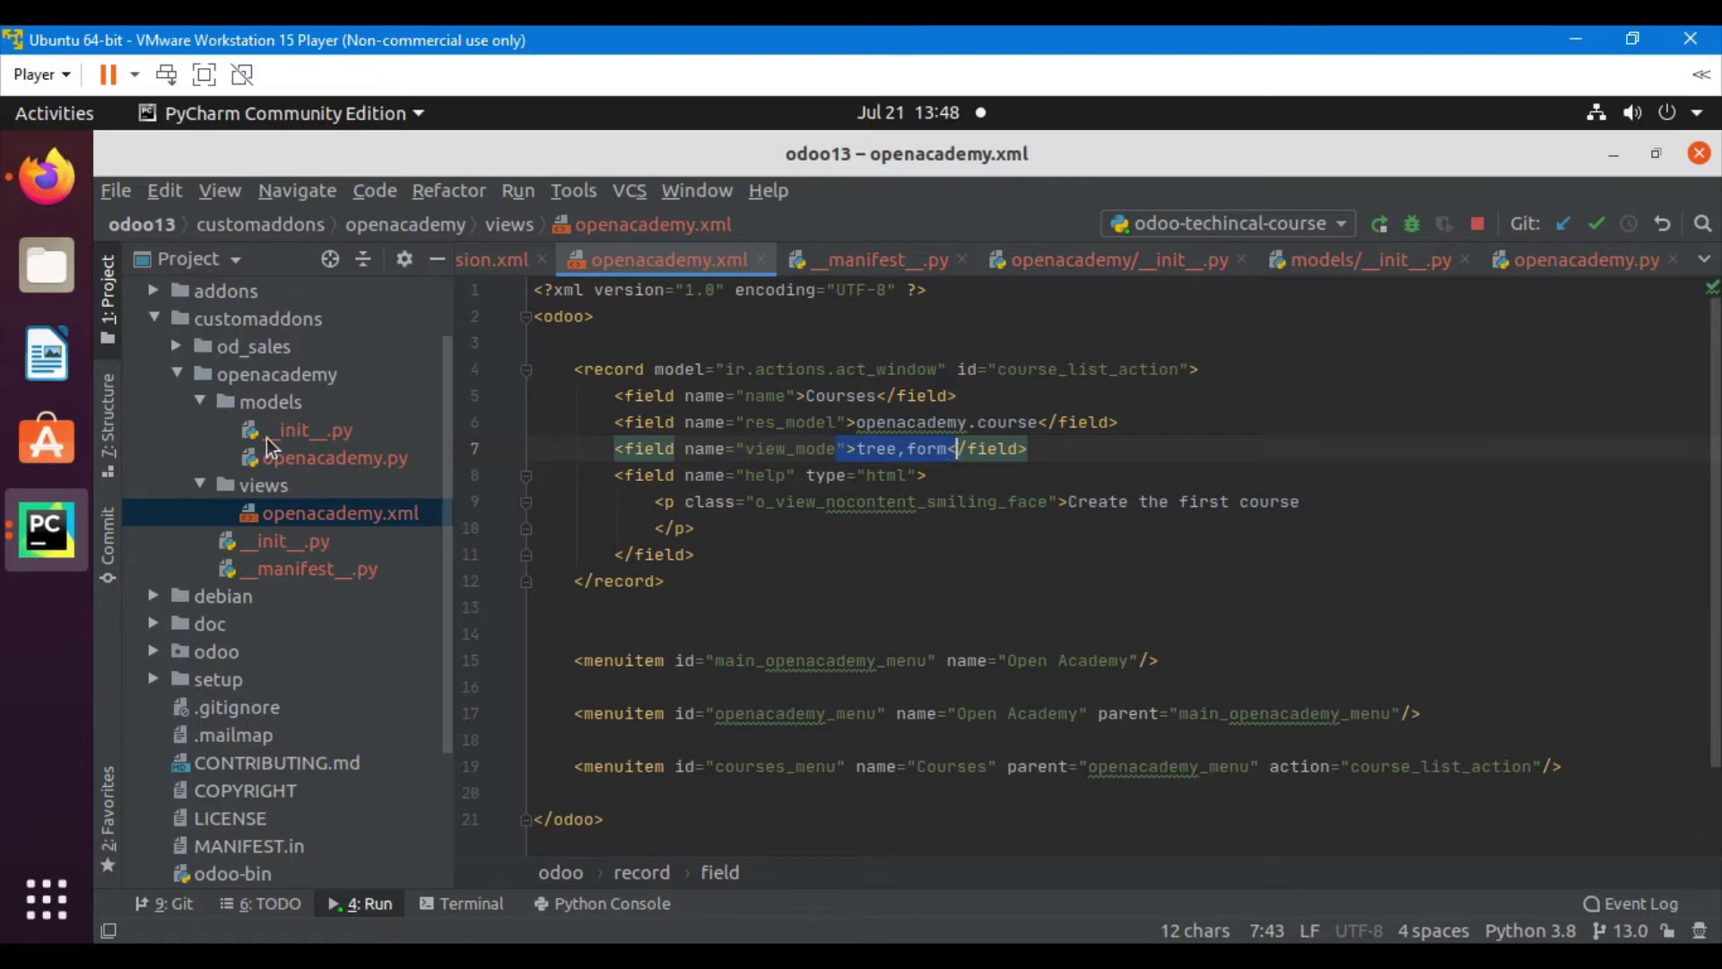
pyautogui.click(46, 179)
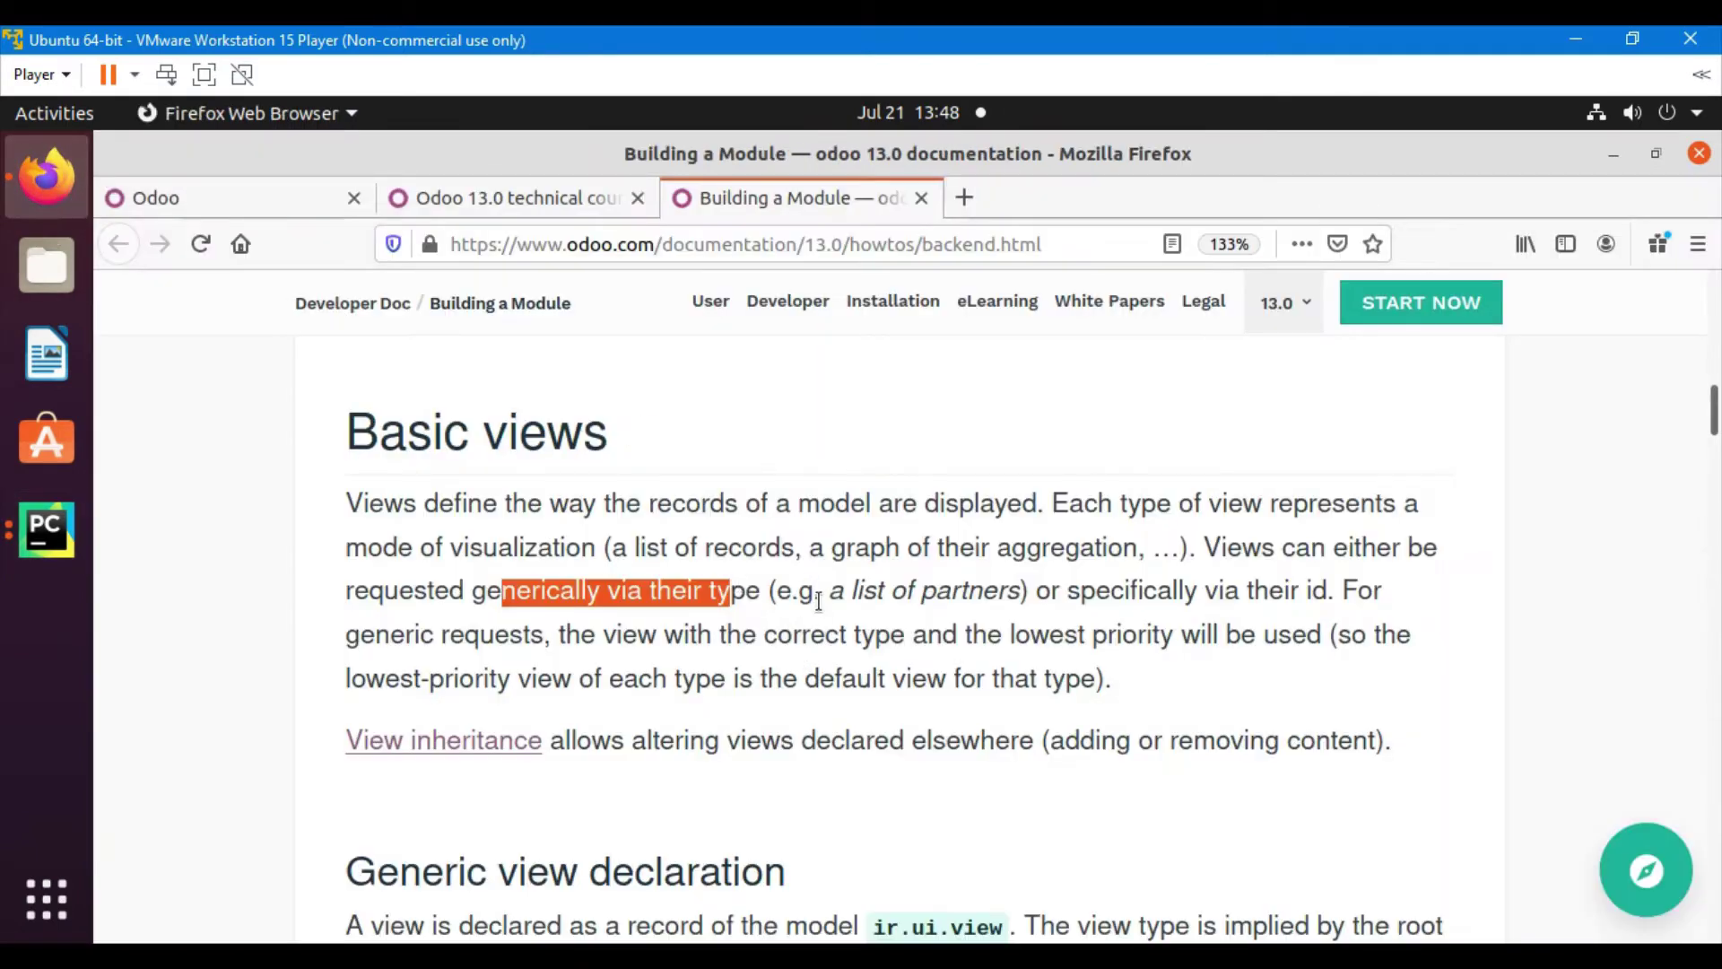
pyautogui.moveTo(845, 590); pyautogui.dragTo(971, 592)
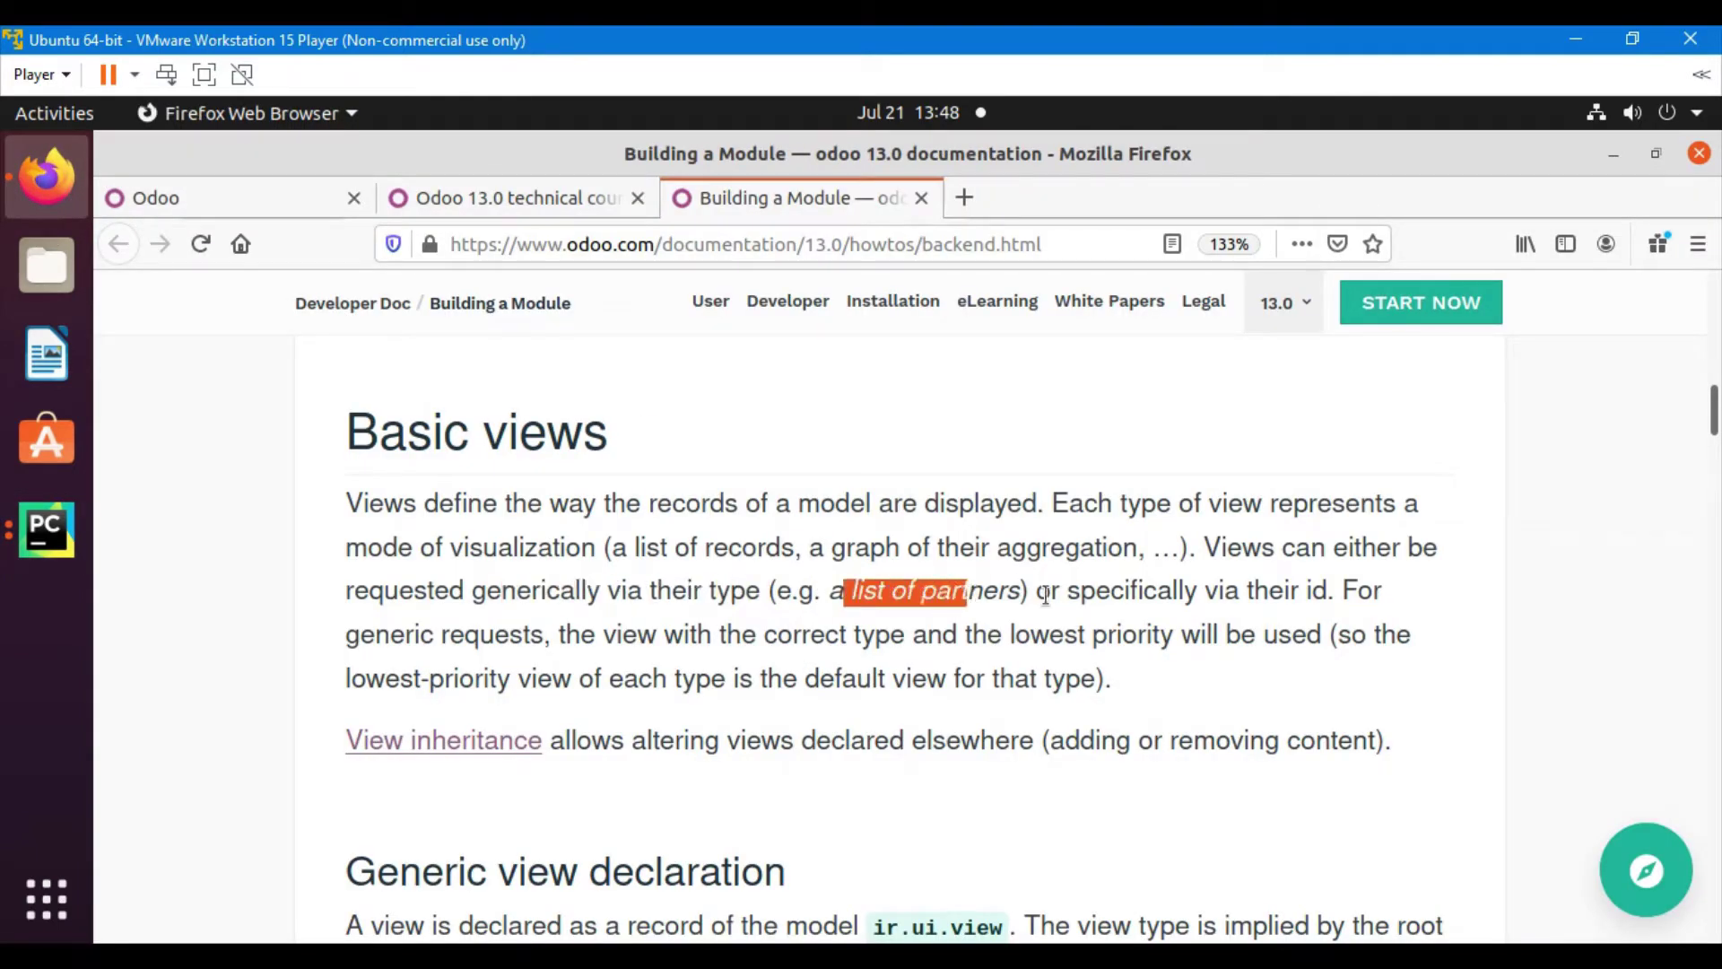
pyautogui.moveTo(1096, 596); pyautogui.dragTo(1344, 600)
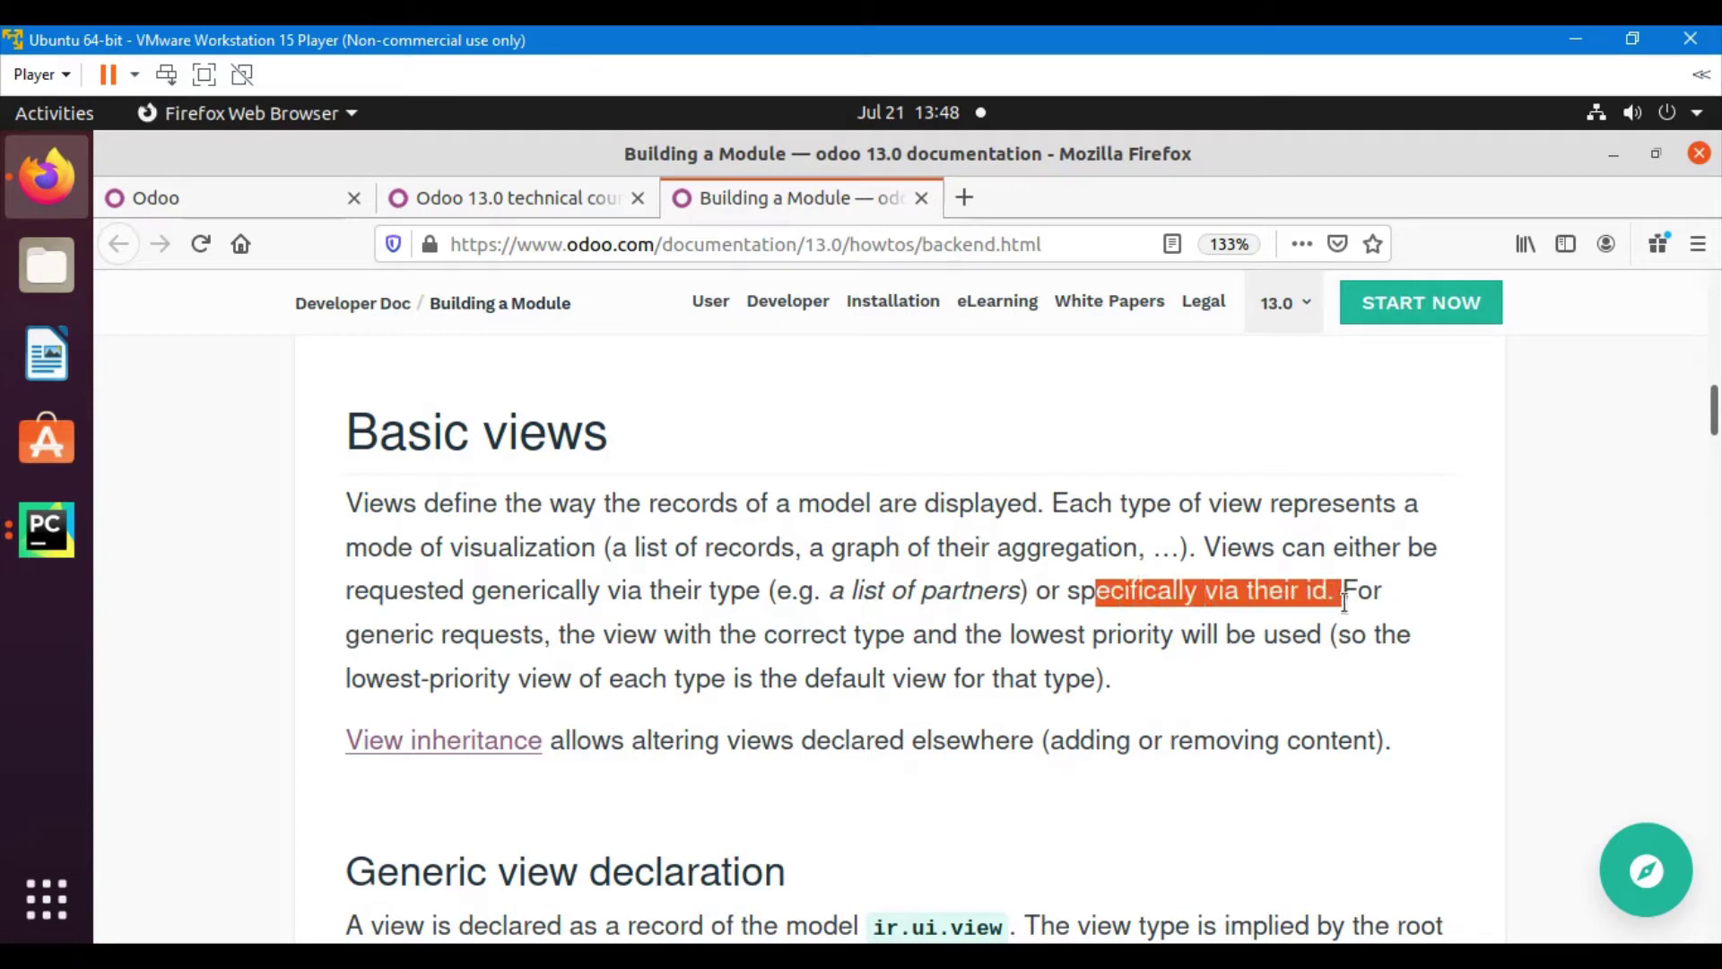
pyautogui.click(47, 530)
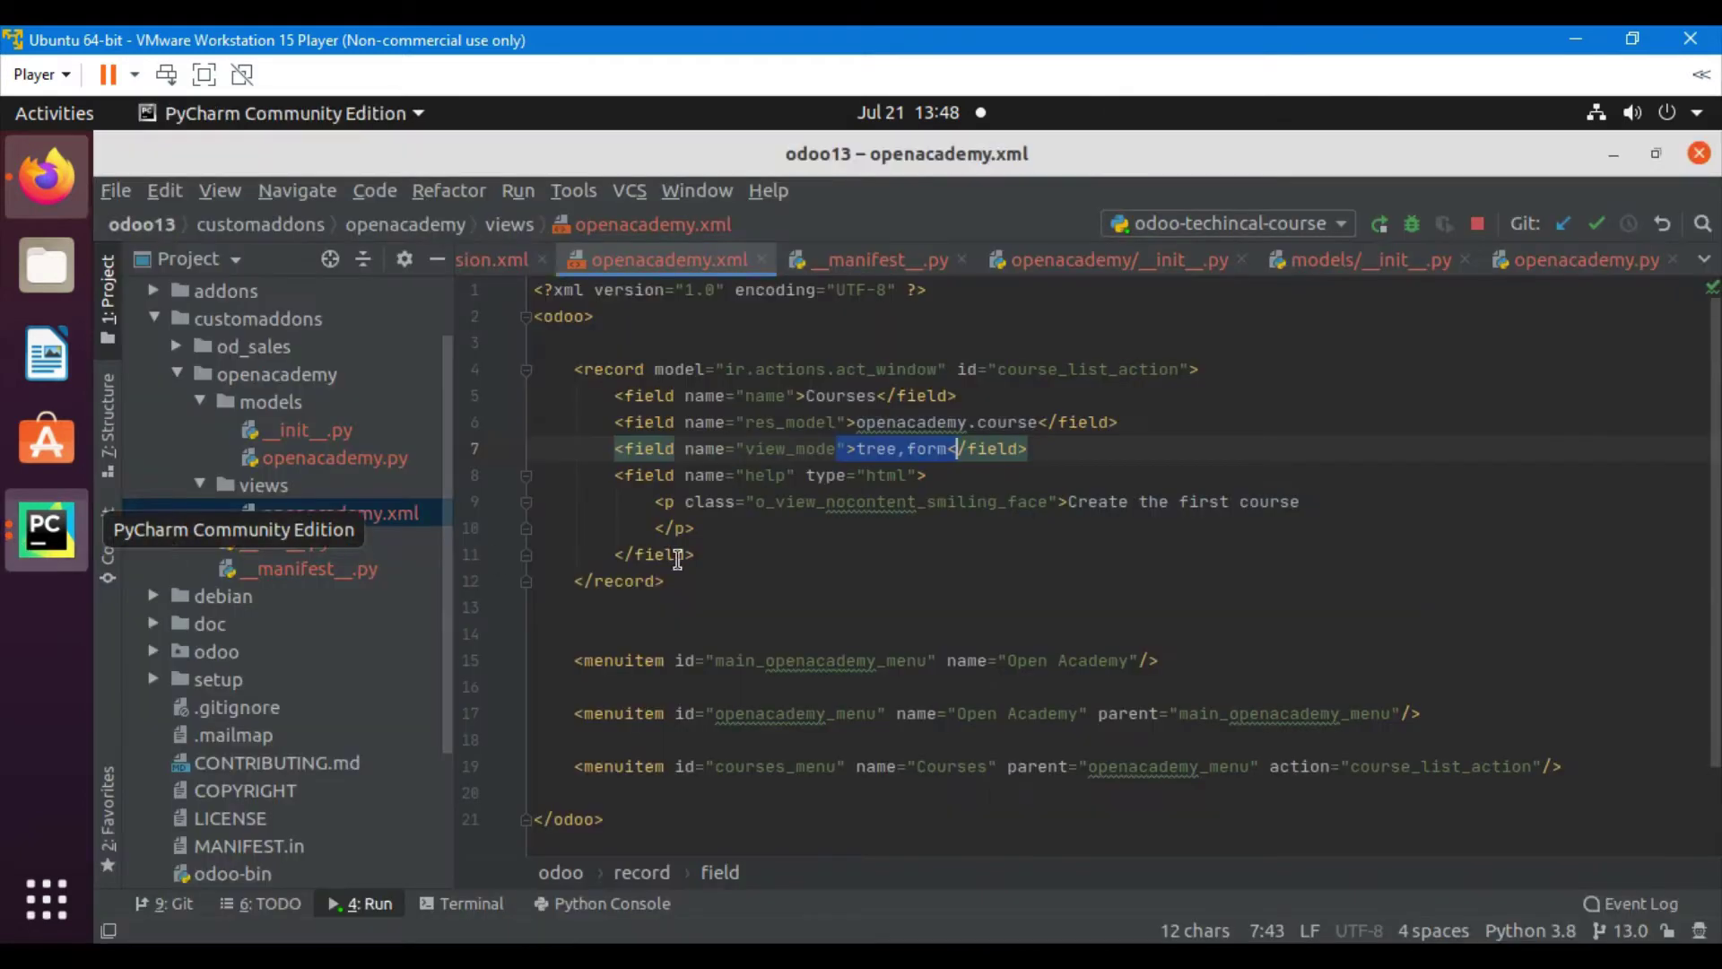
pyautogui.click(1055, 454)
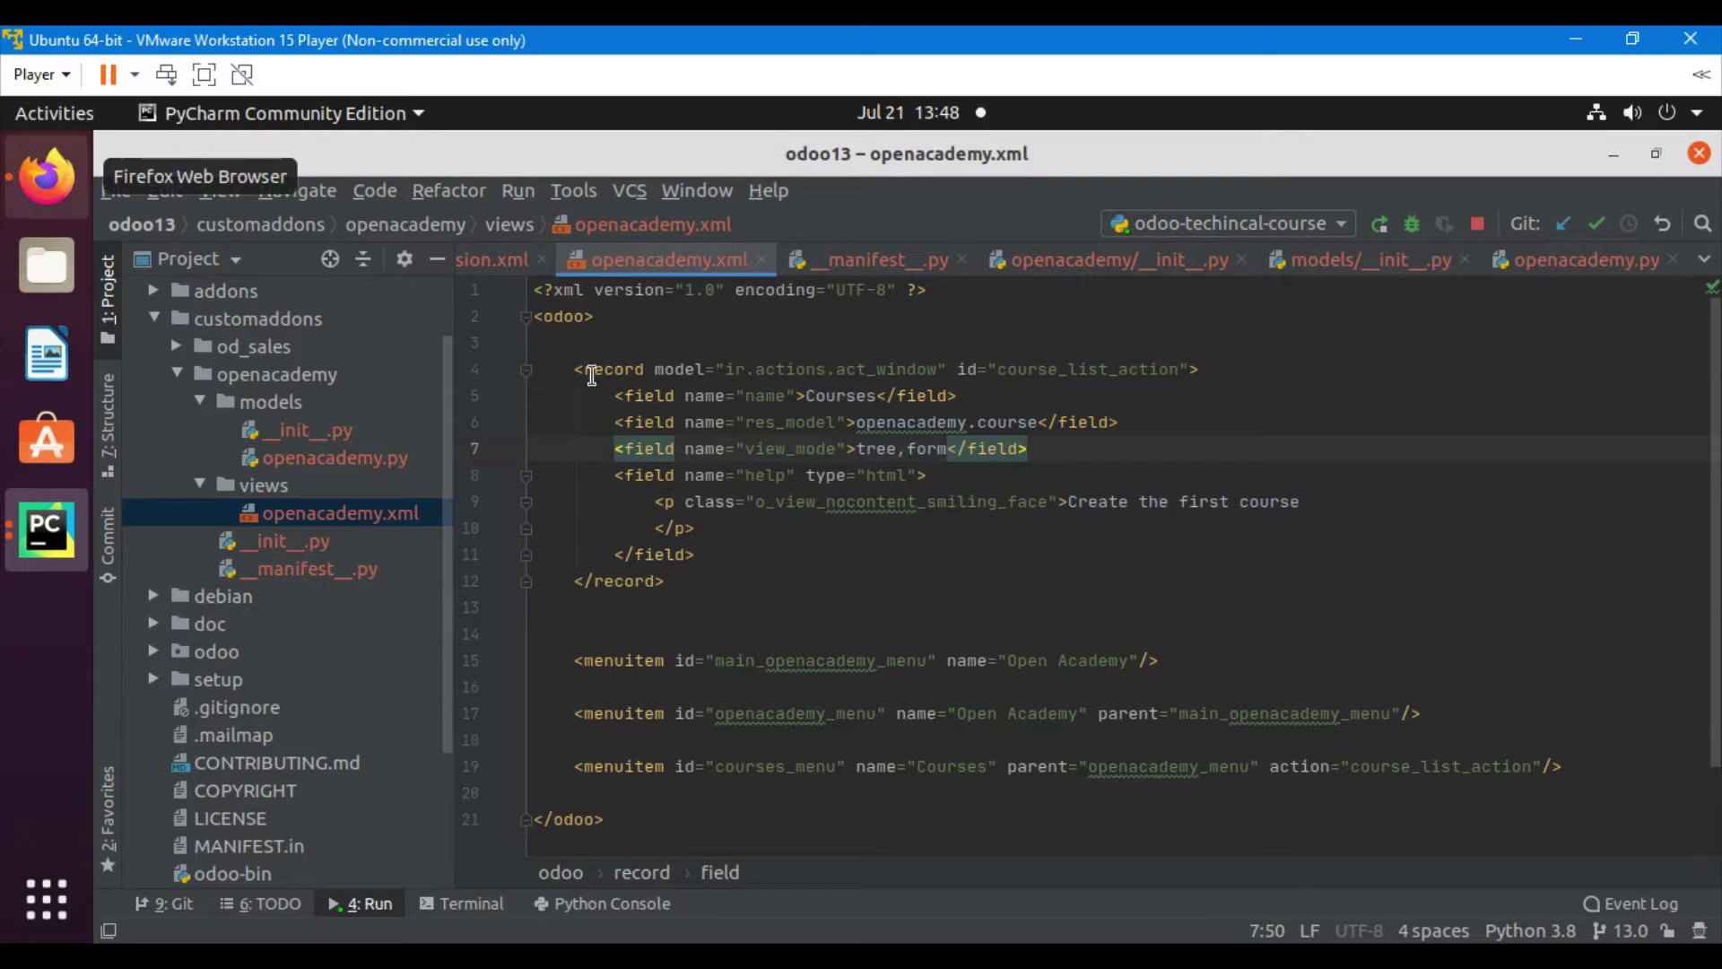
pyautogui.click(46, 177)
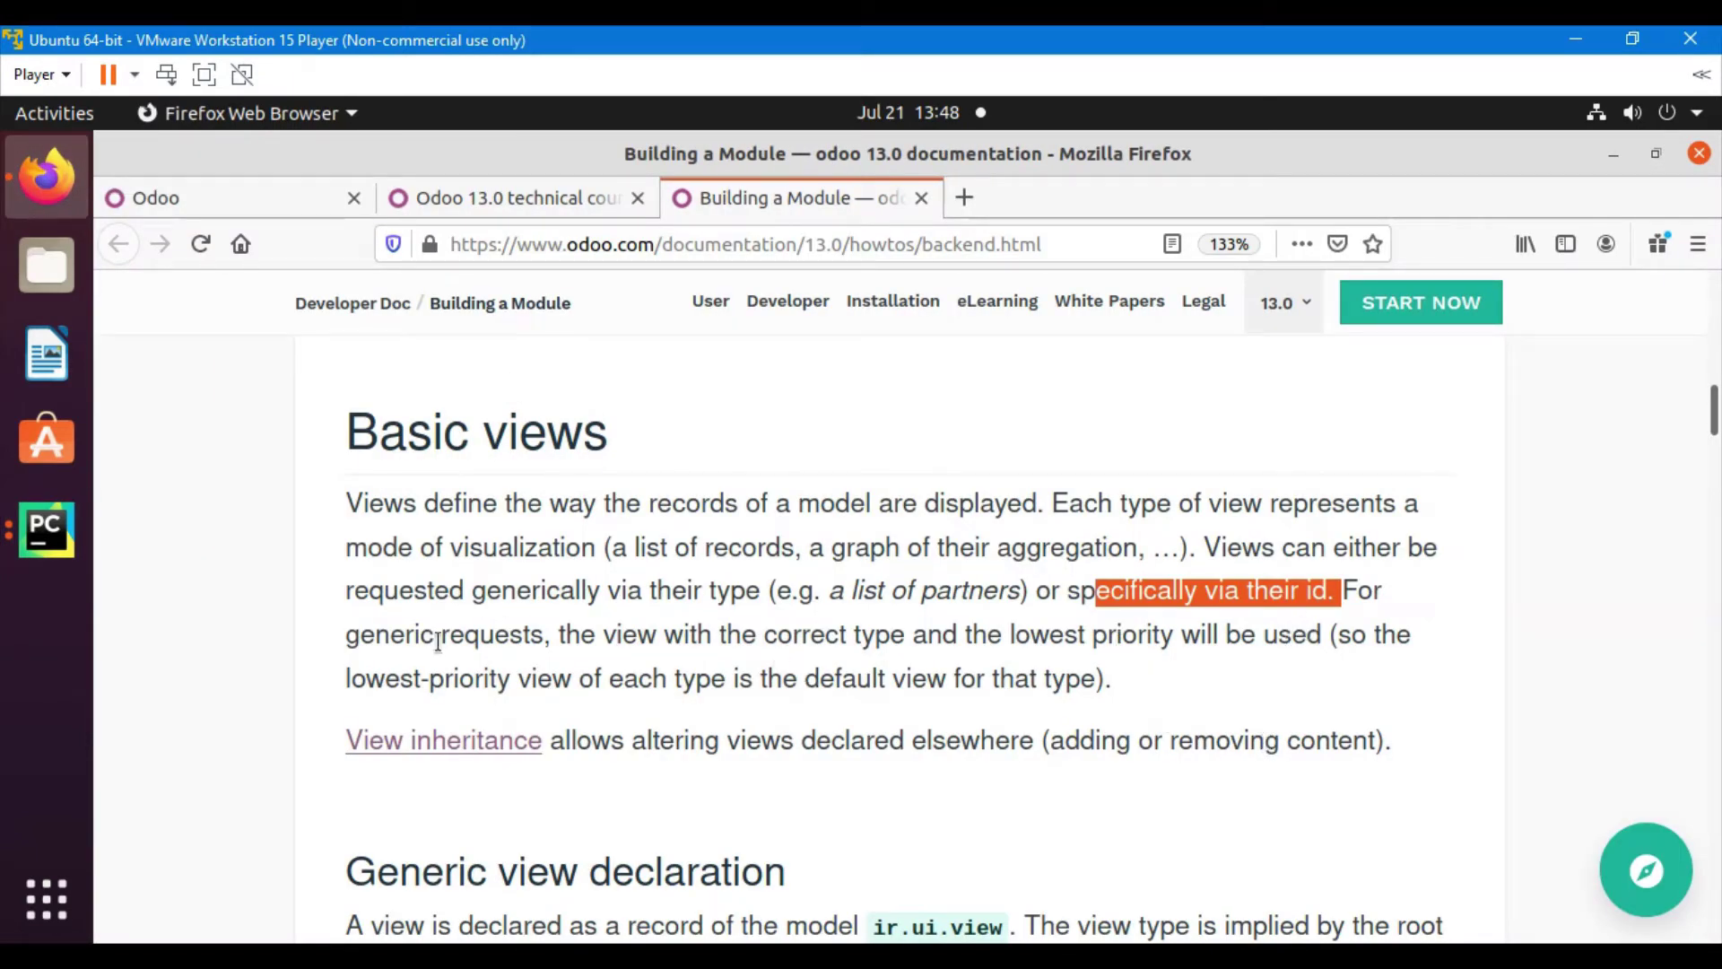
pyautogui.moveTo(568, 635); pyautogui.dragTo(1320, 631)
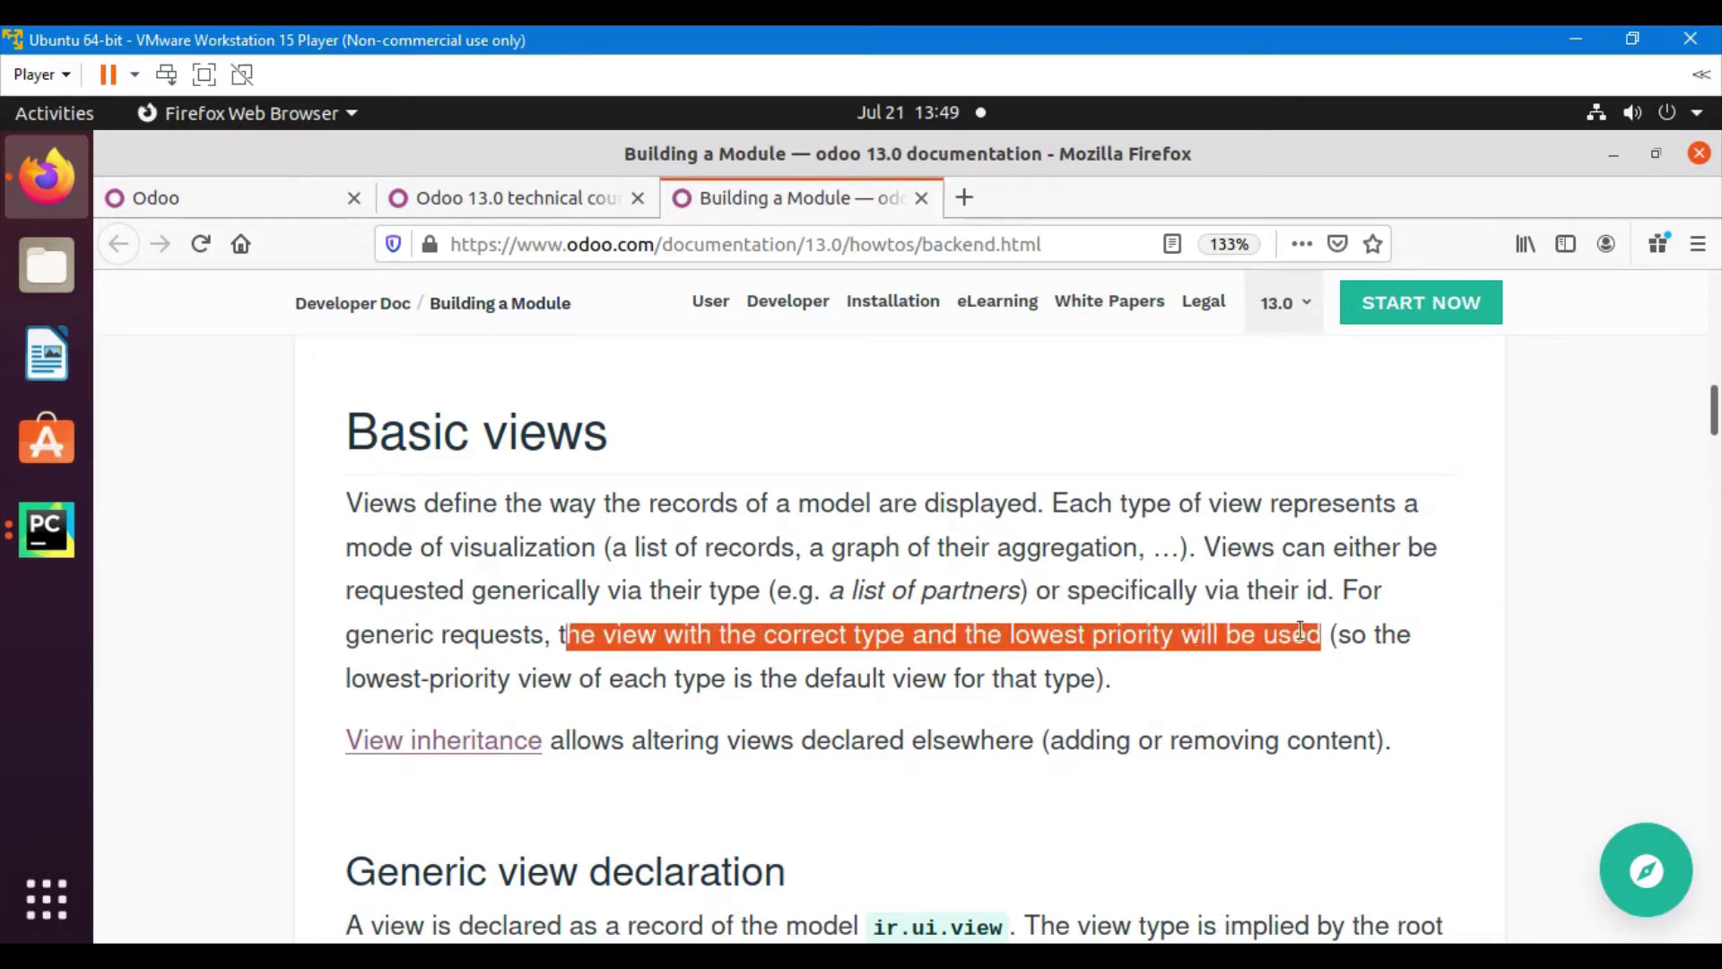
pyautogui.scroll(-6, 1259, 642)
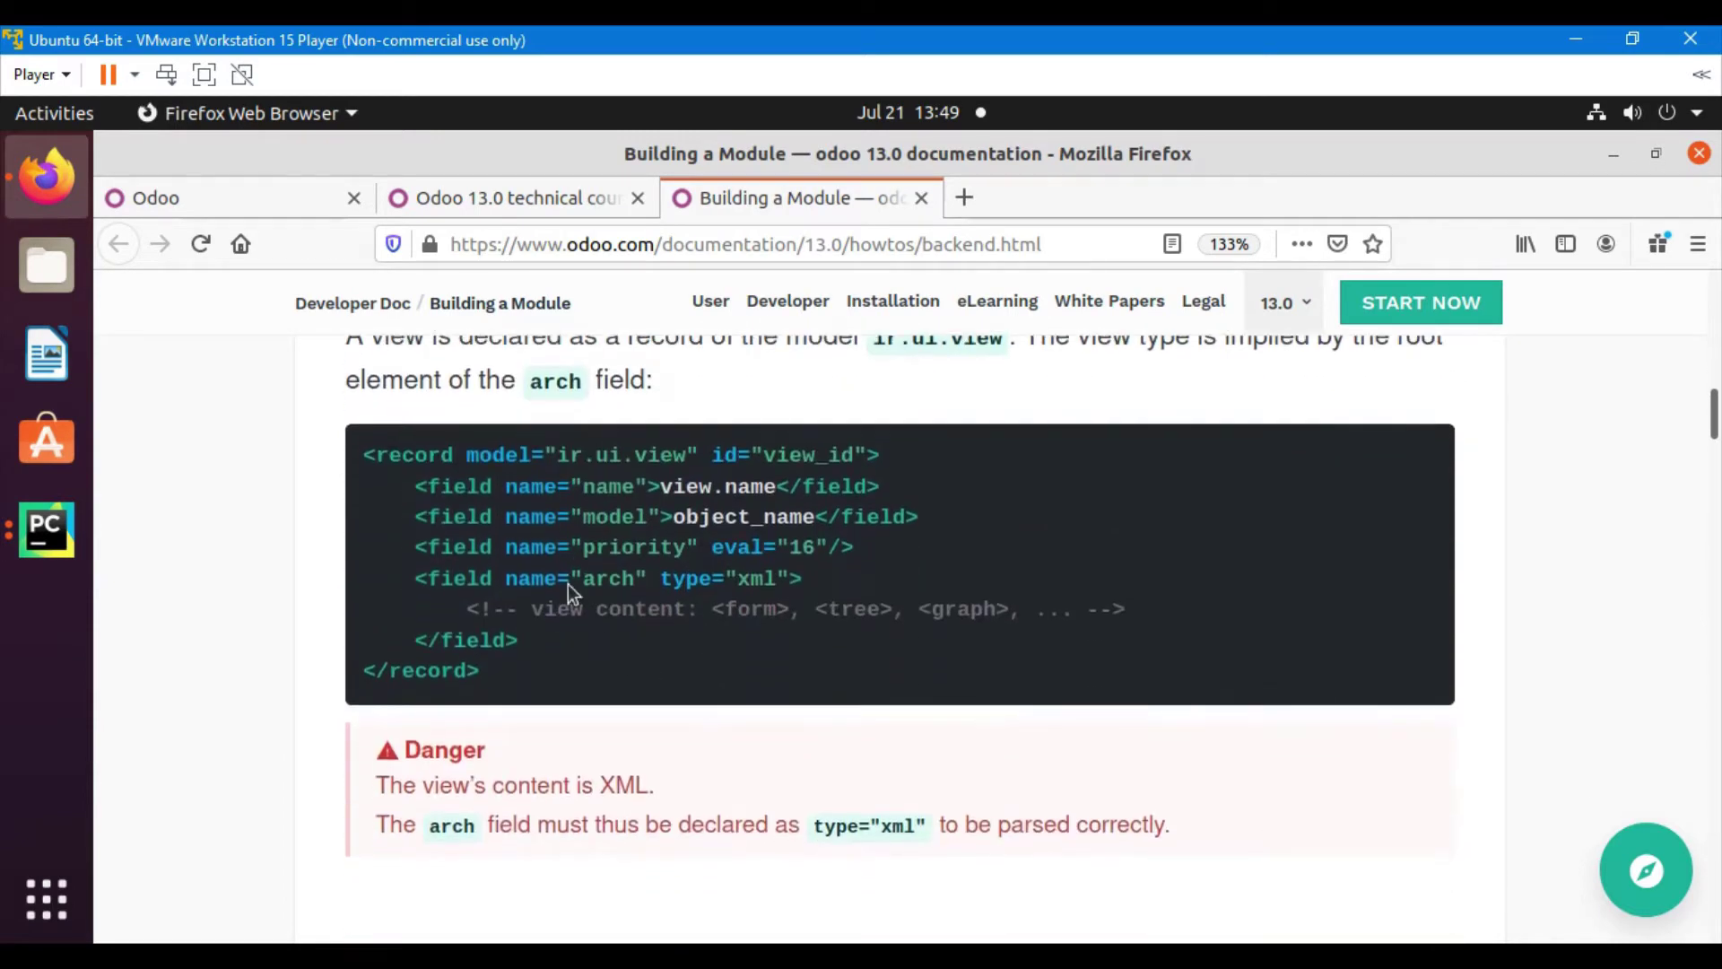
pyautogui.tripleClick(614, 549)
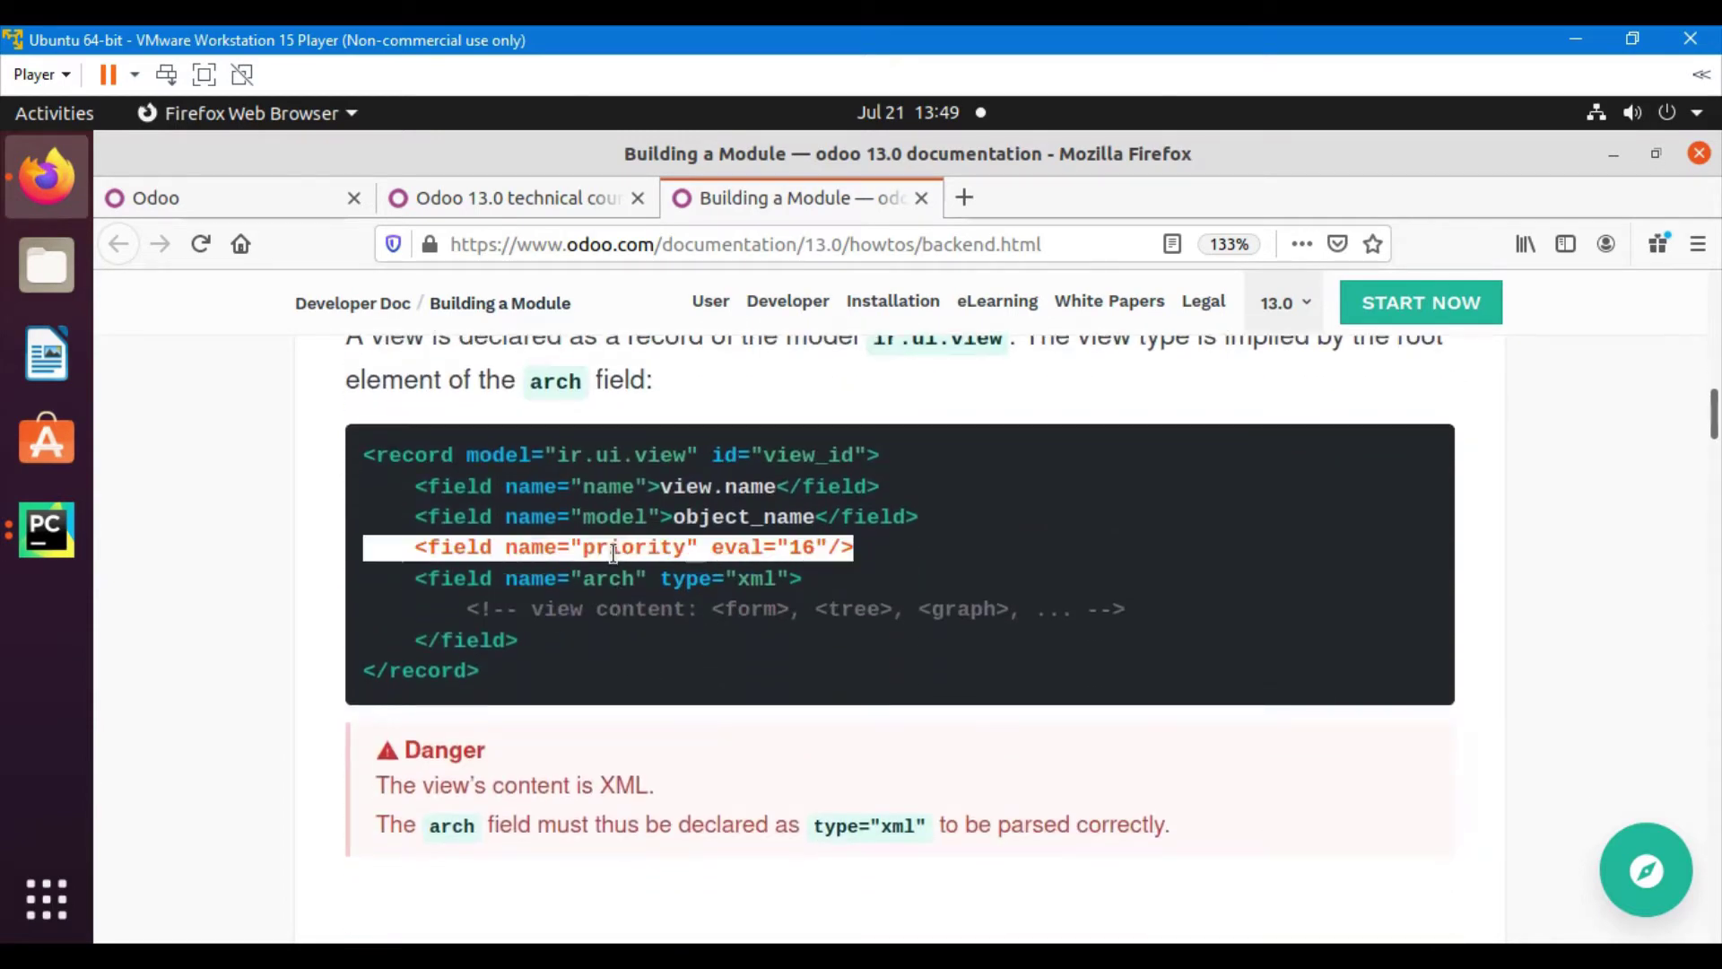
pyautogui.doubleClick(614, 549)
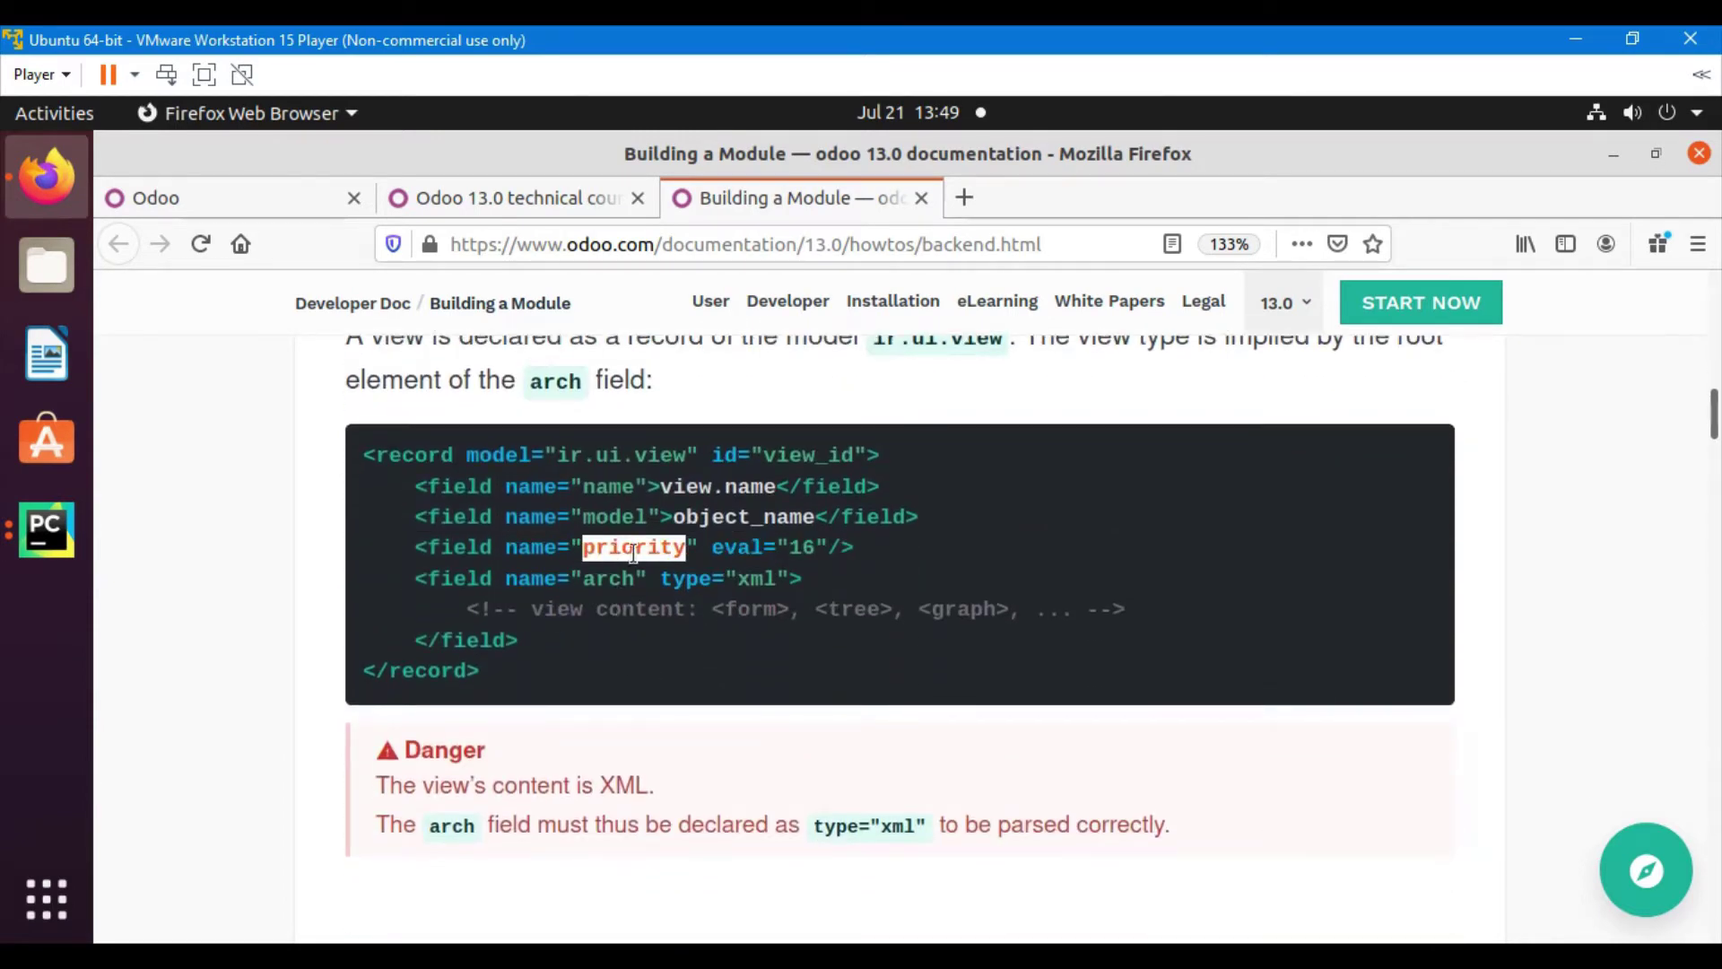
pyautogui.doubleClick(796, 547)
pyautogui.scroll(3, 789, 664)
pyautogui.scroll(-2, 786, 779)
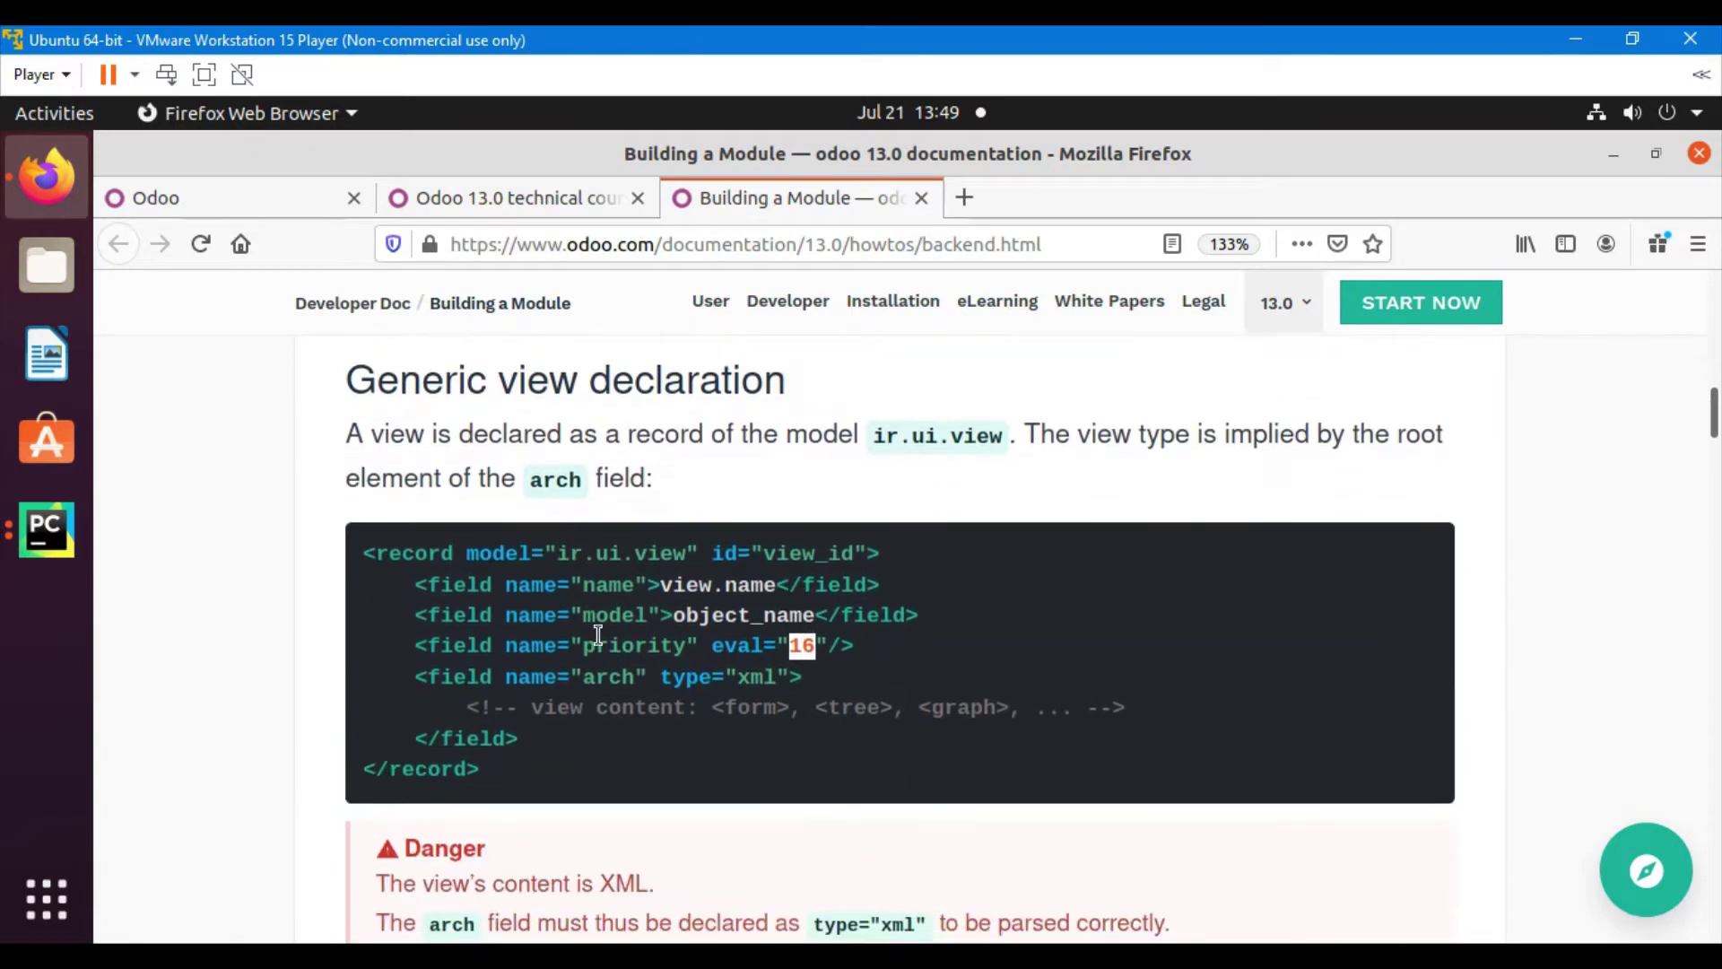
pyautogui.moveTo(530, 576); pyautogui.dragTo(673, 682)
pyautogui.scroll(5, 927, 660)
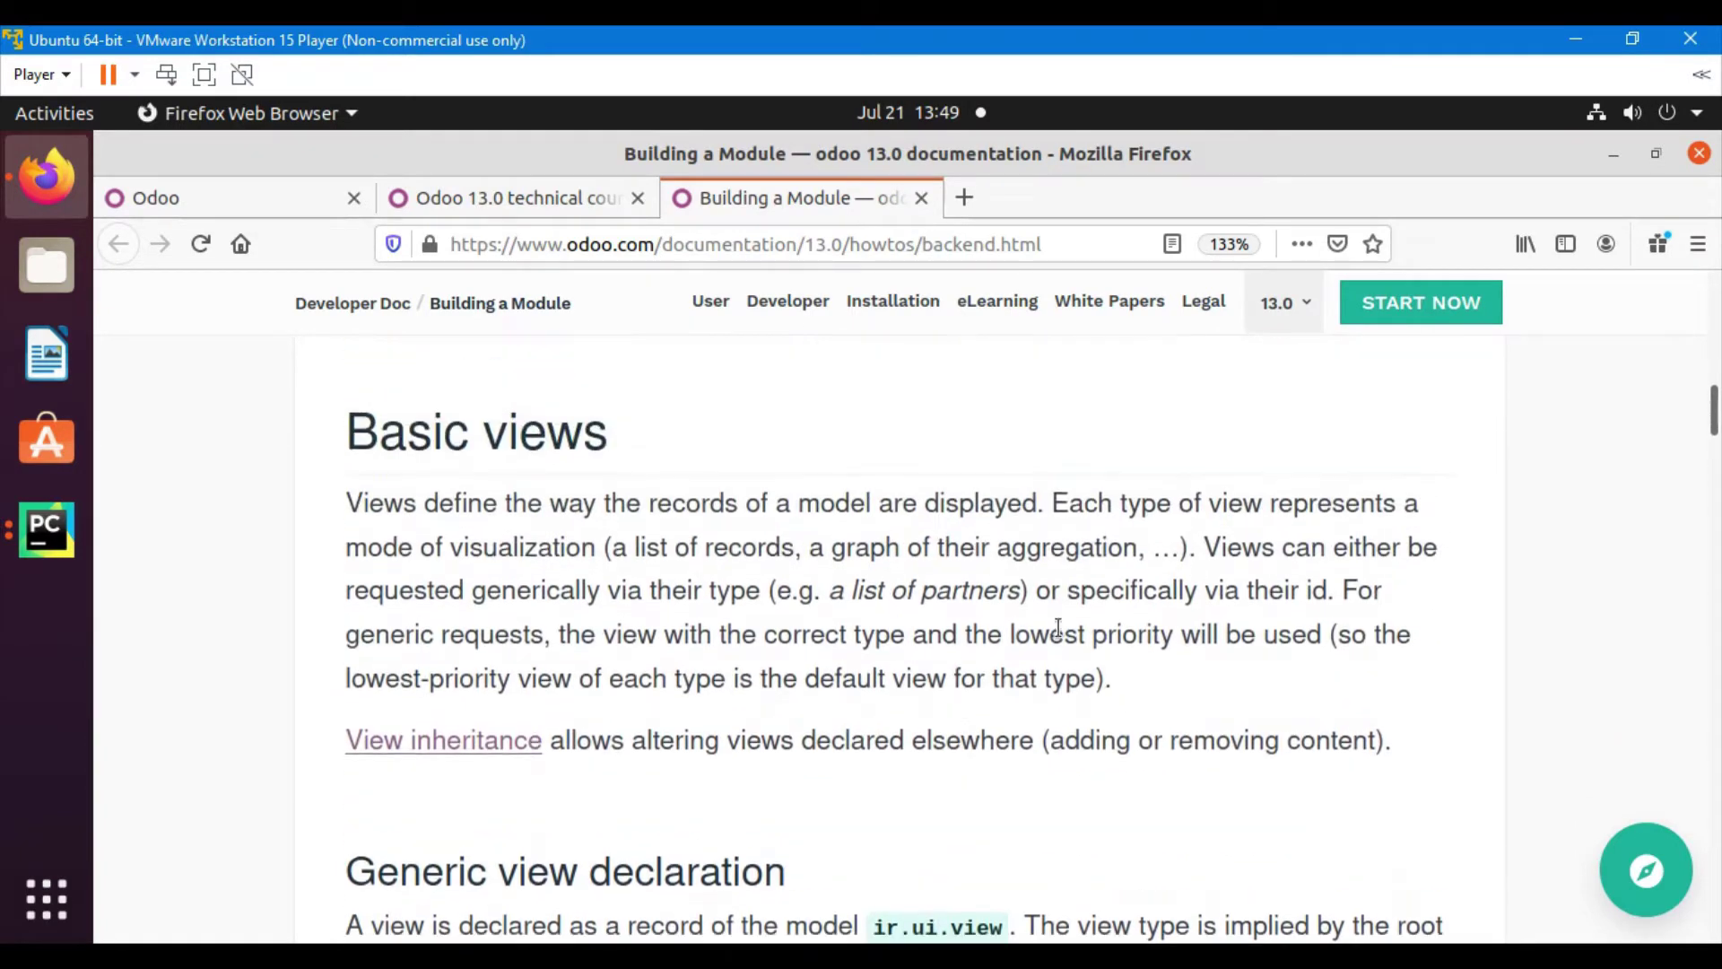
pyautogui.tripleClick(1102, 587)
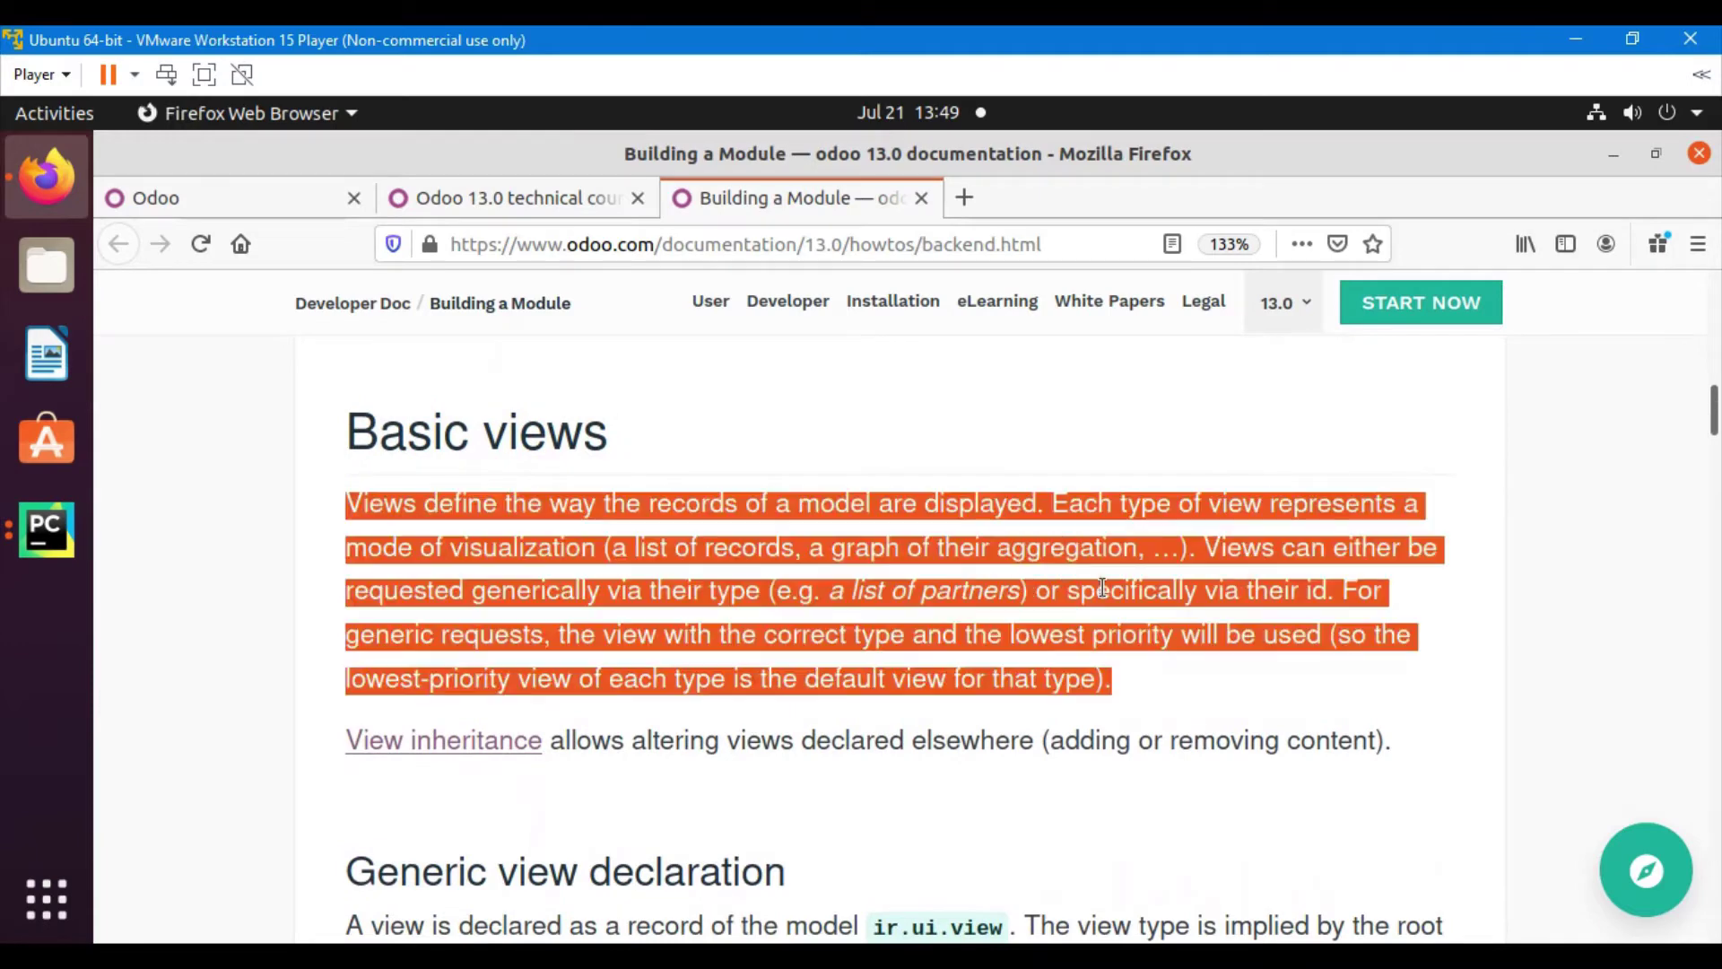
pyautogui.click(847, 624)
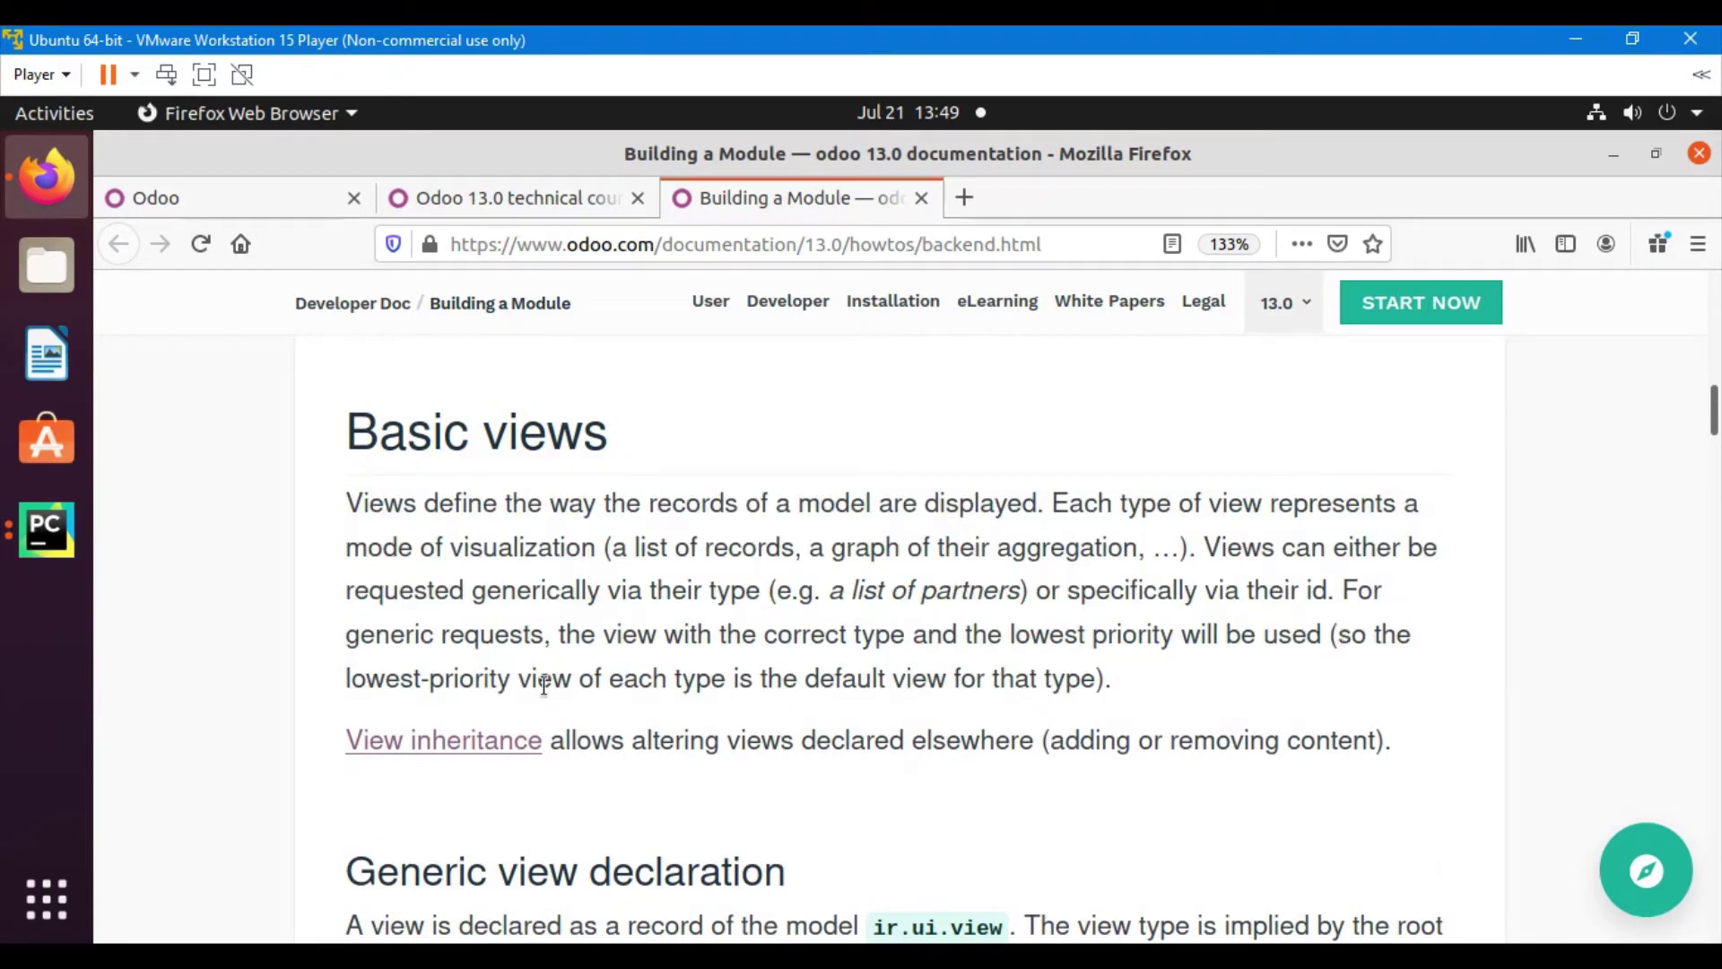
pyautogui.moveTo(417, 674); pyautogui.dragTo(980, 687)
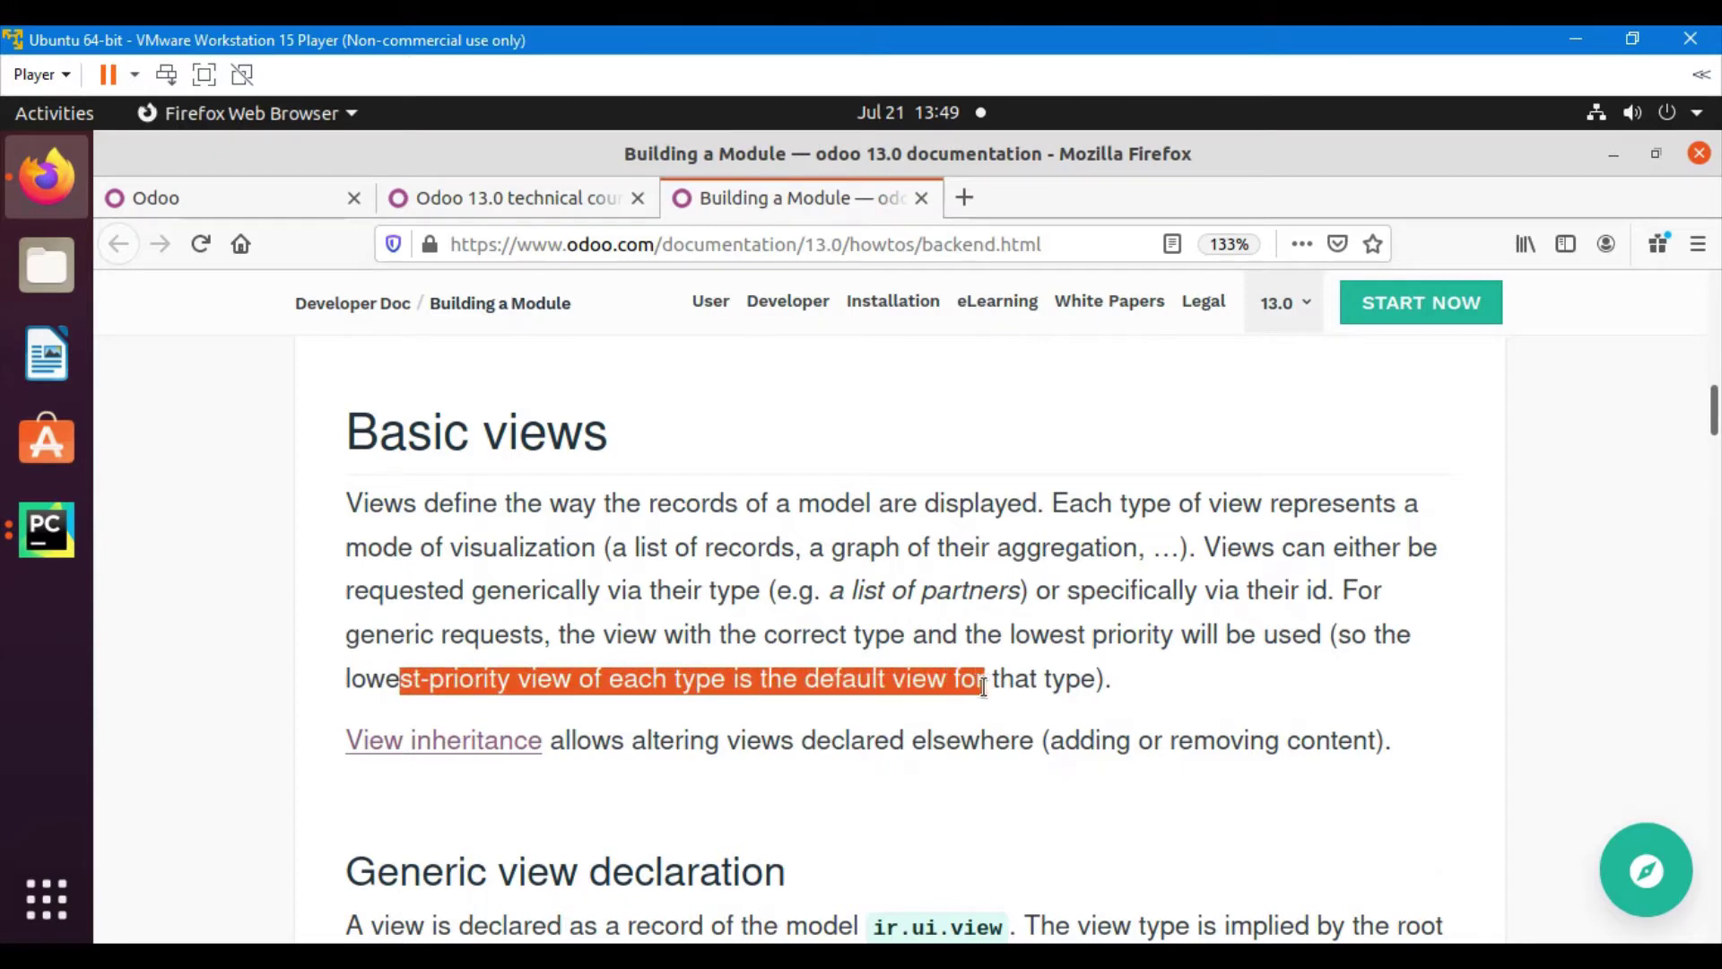
pyautogui.click(957, 686)
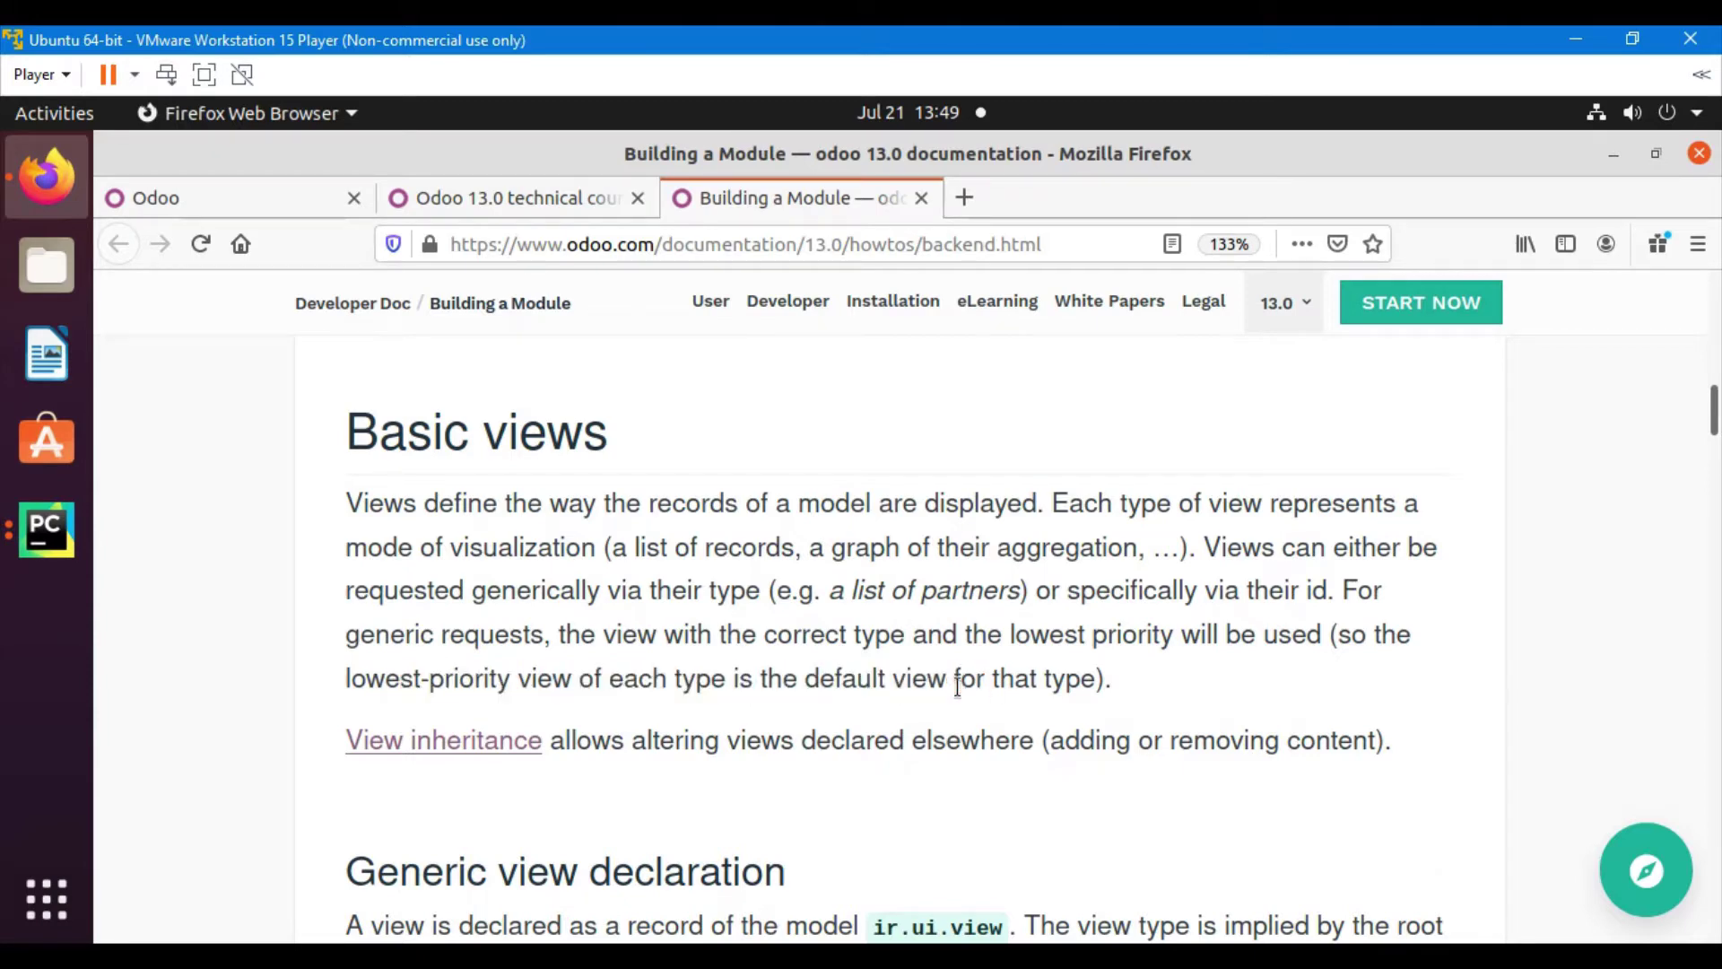
pyautogui.tripleClick(1037, 679)
pyautogui.scroll(-2, 546, 559)
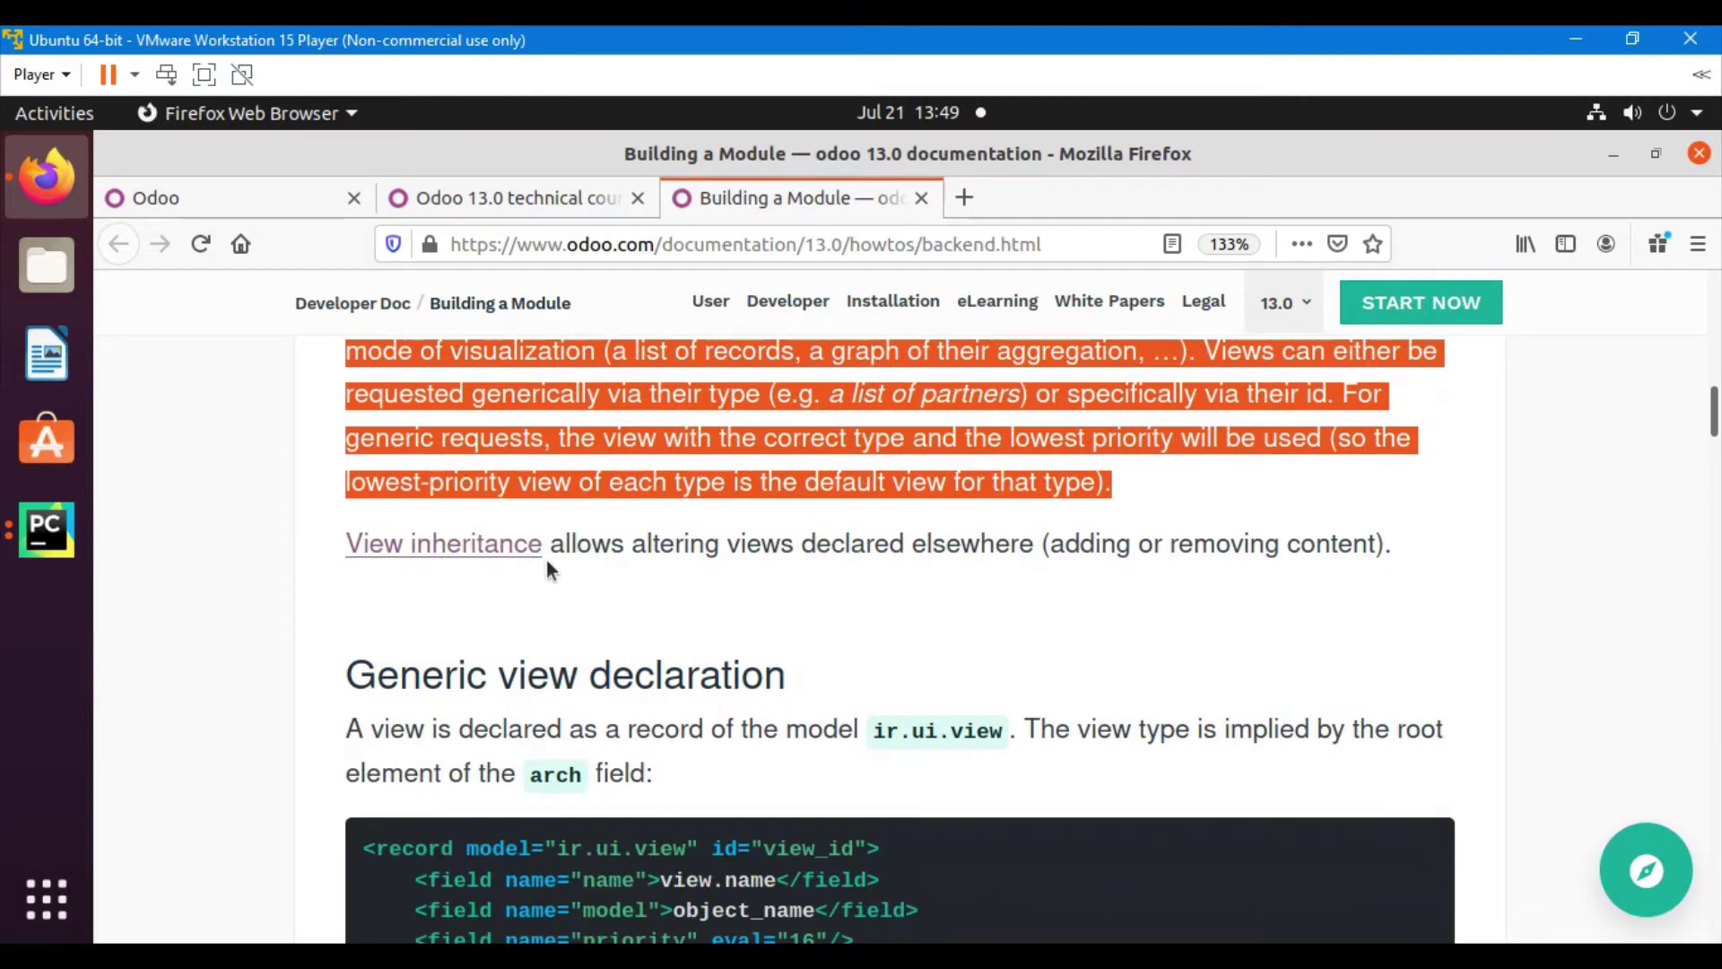
pyautogui.moveTo(609, 548); pyautogui.dragTo(752, 546)
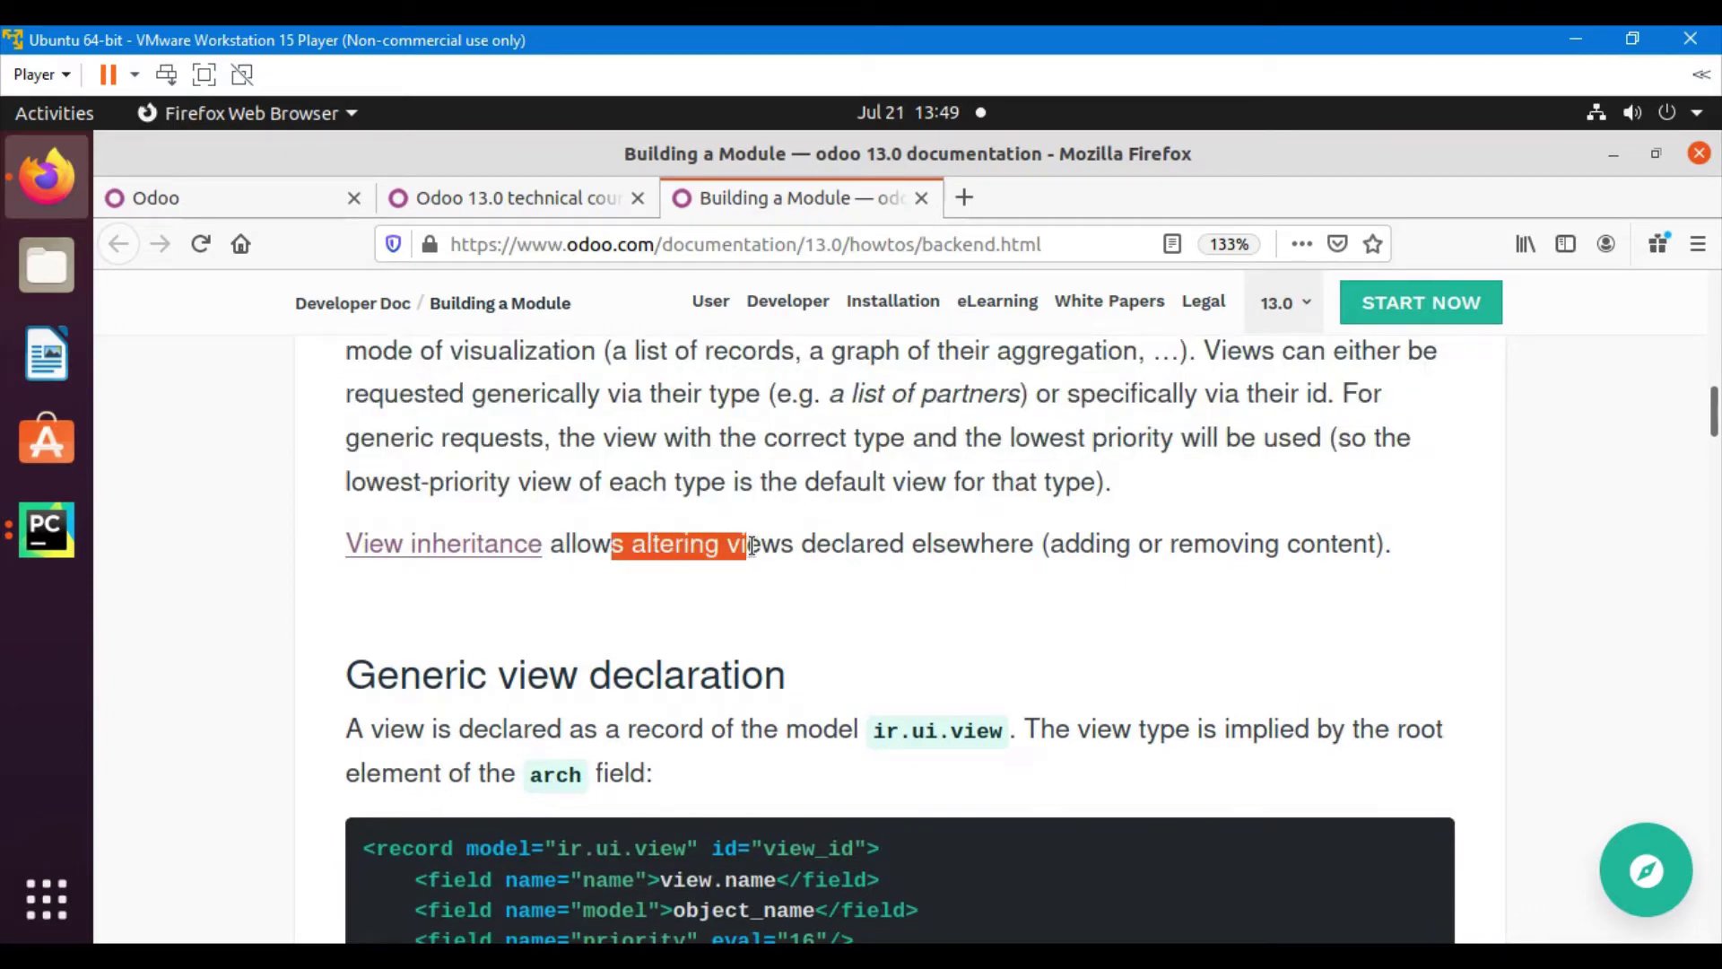
pyautogui.doubleClick(964, 545)
pyautogui.scroll(-3, 425, 592)
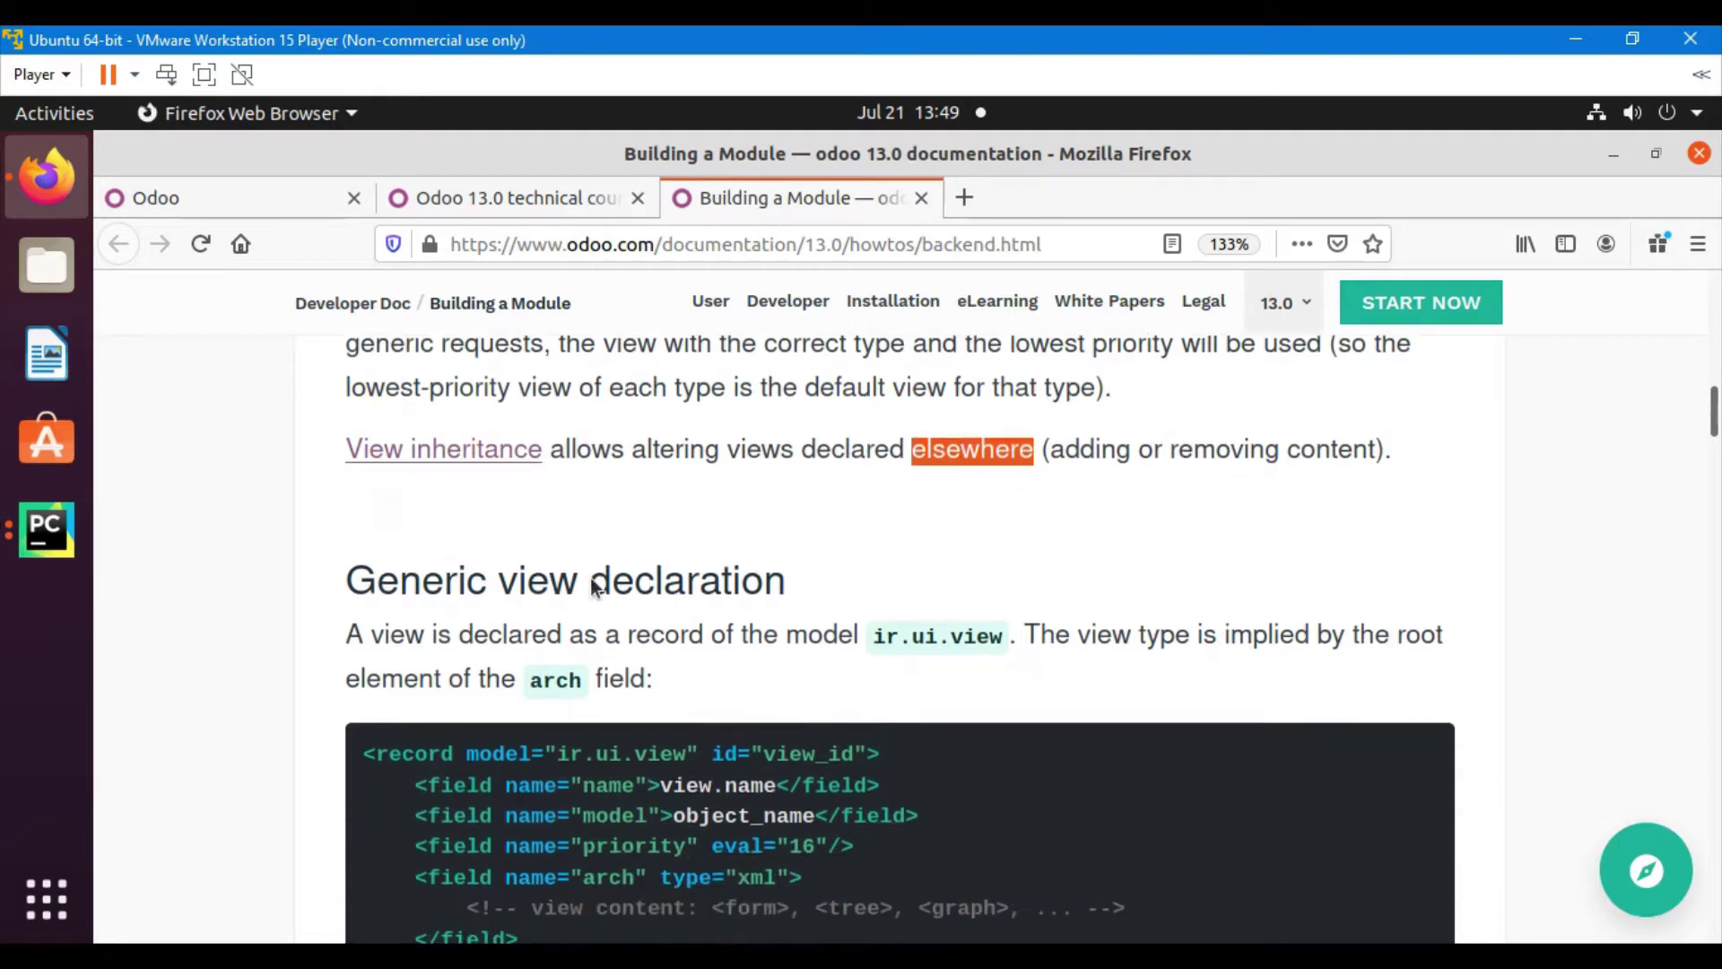
pyautogui.doubleClick(415, 470)
pyautogui.tripleClick(415, 471)
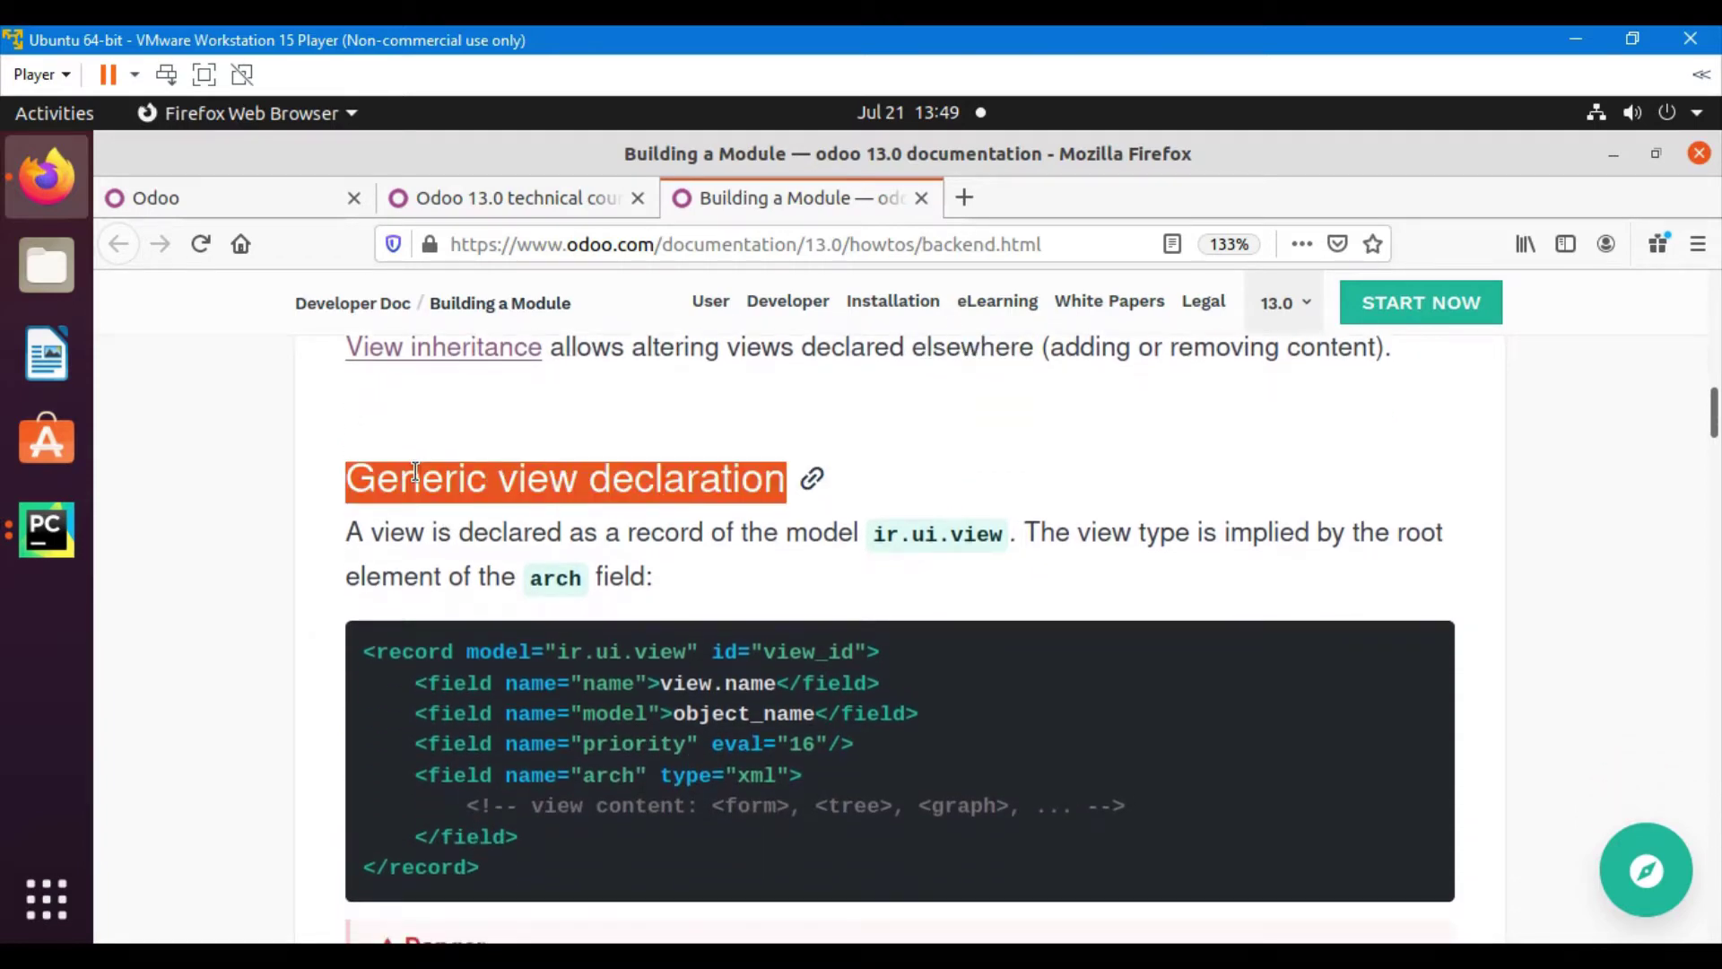
pyautogui.scroll(-2, 430, 529)
pyautogui.moveTo(386, 431); pyautogui.dragTo(1000, 439)
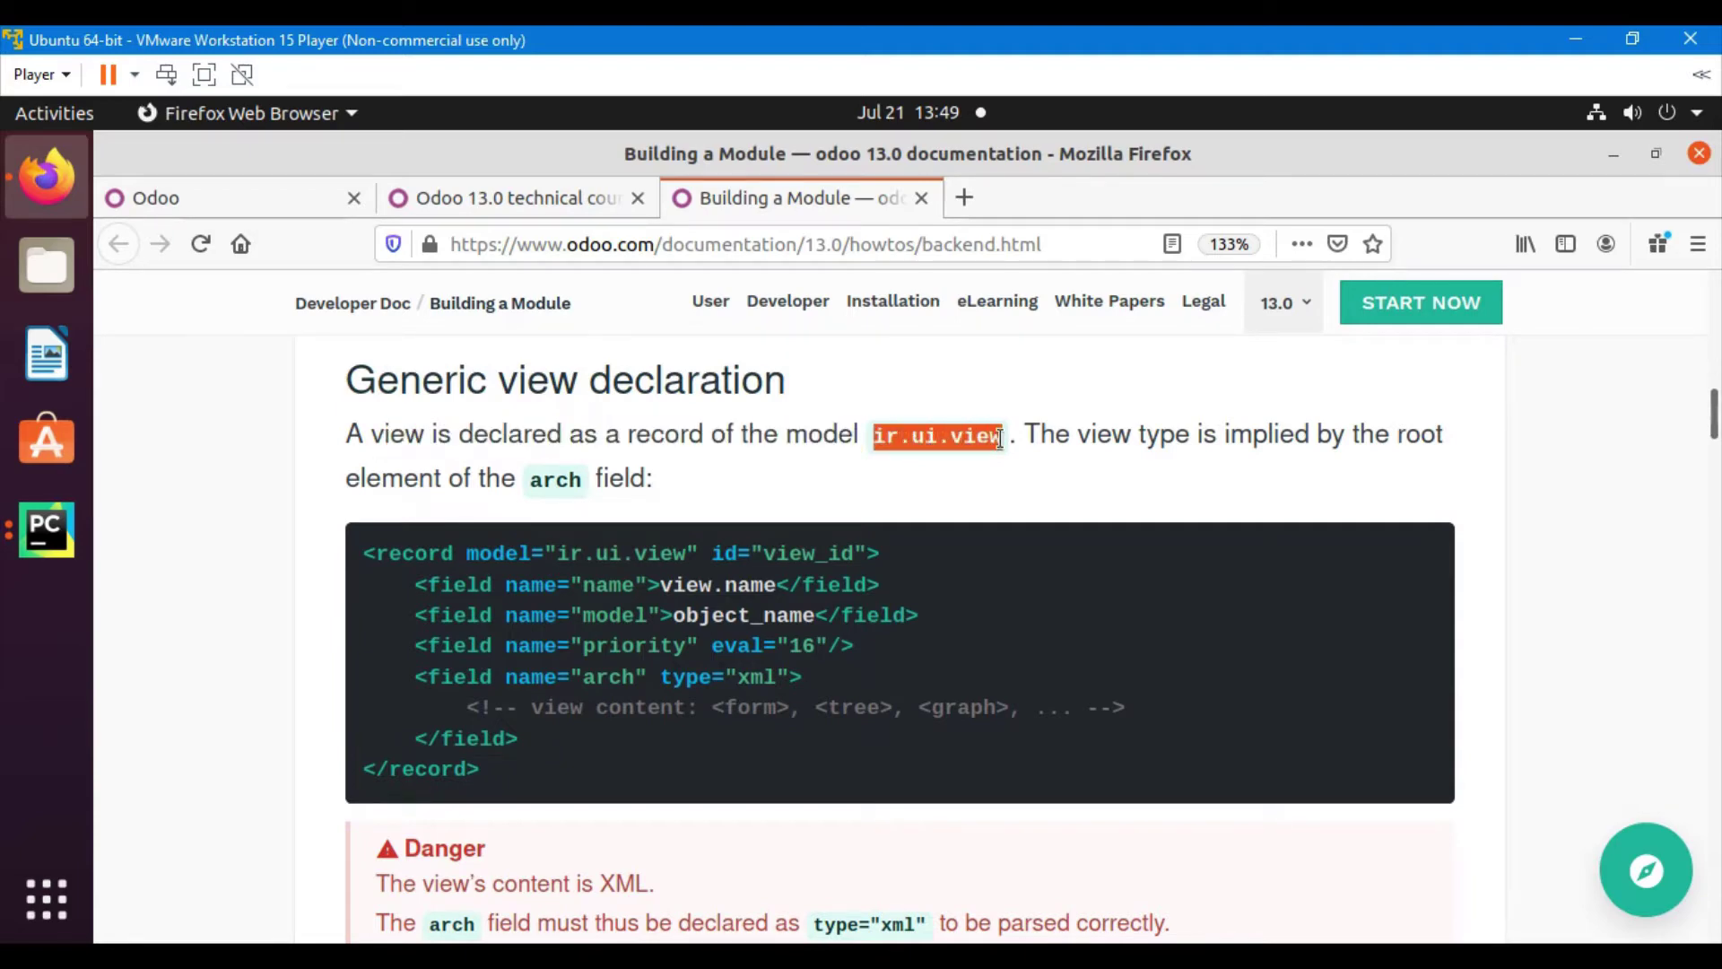
pyautogui.tripleClick(949, 442)
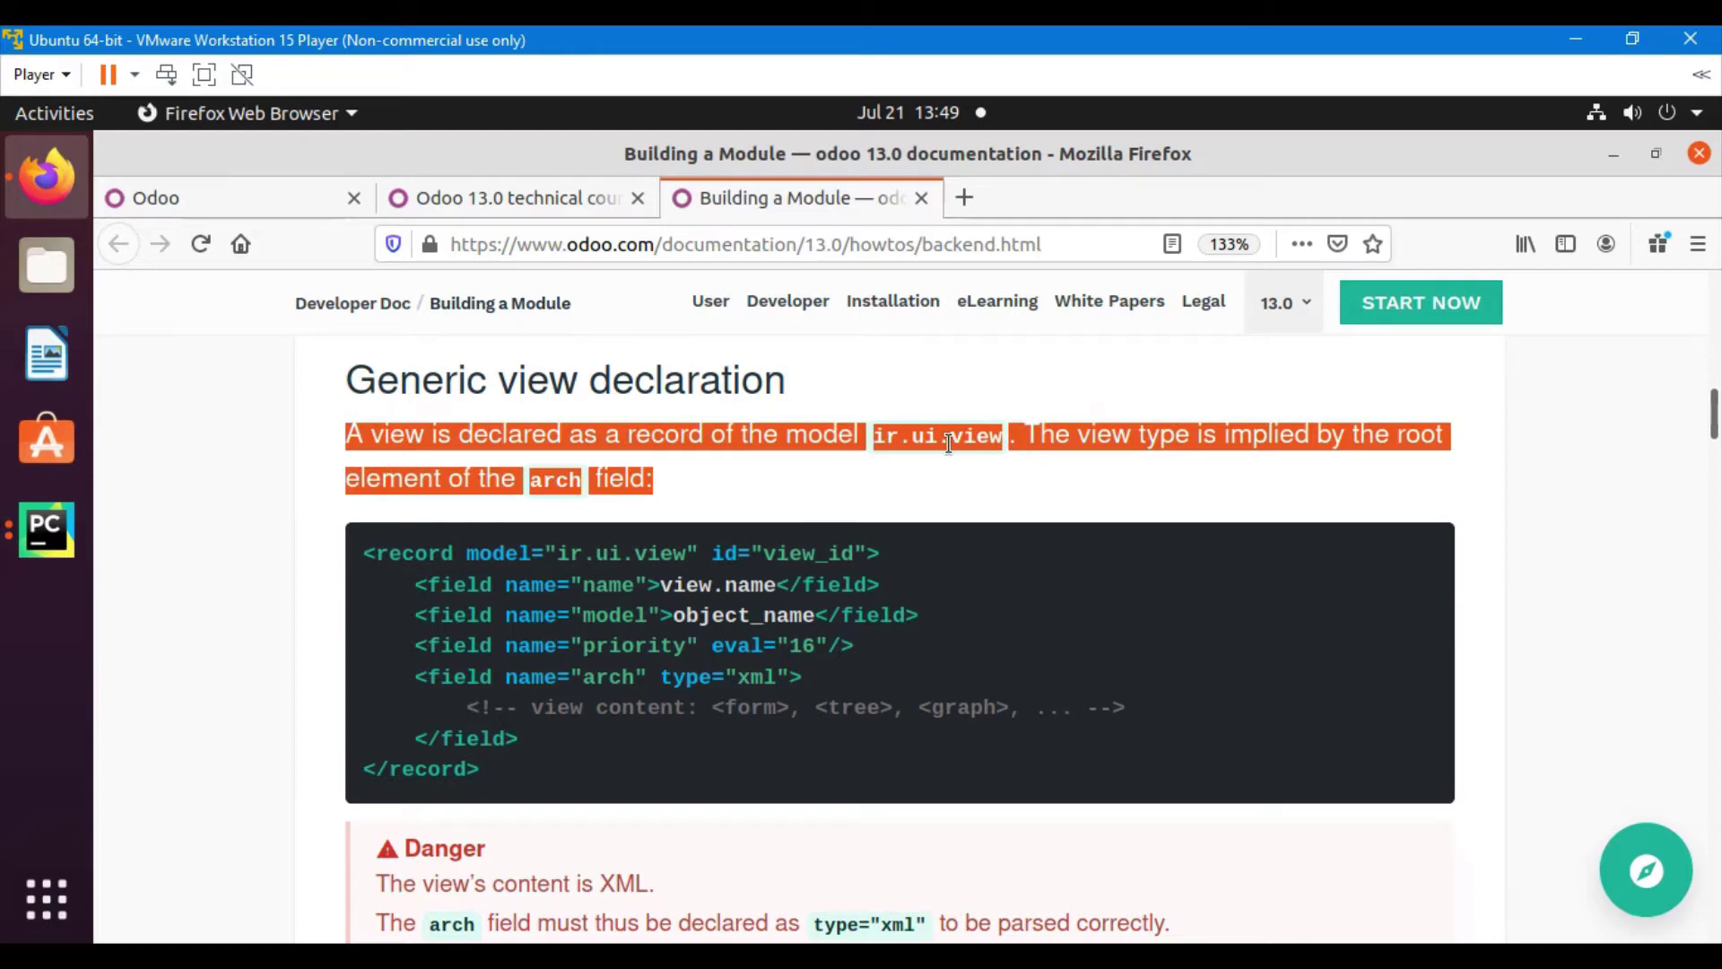
pyautogui.click(949, 443)
pyautogui.moveTo(868, 436); pyautogui.dragTo(1004, 439)
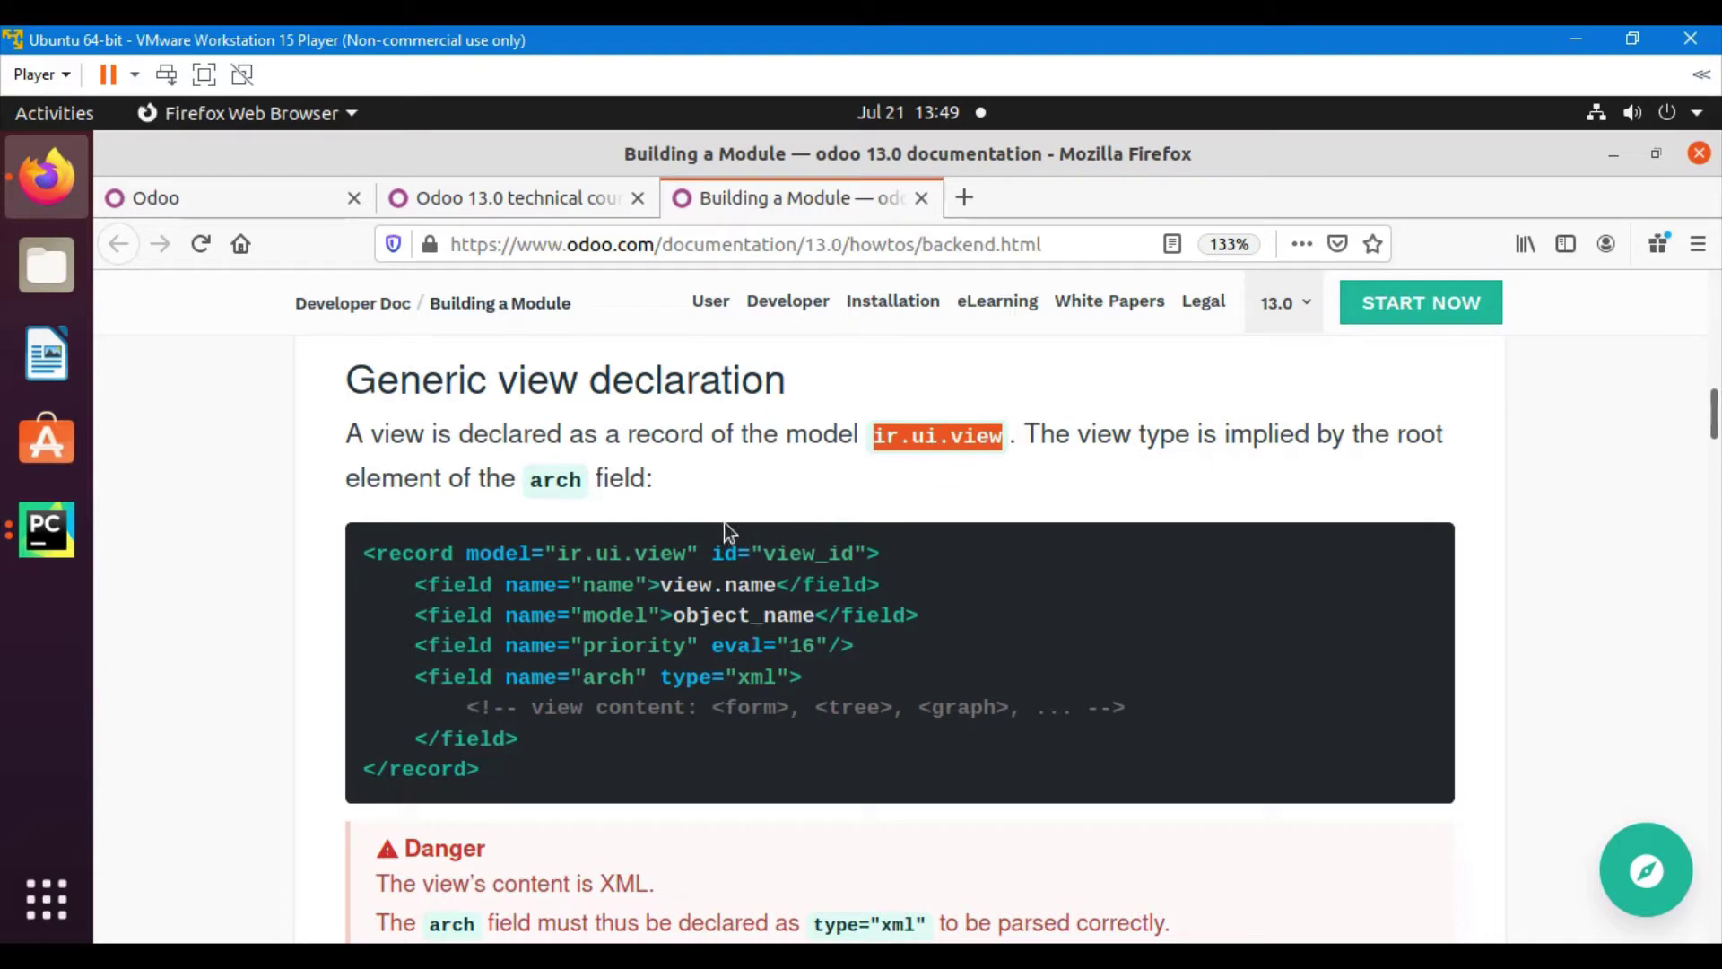
pyautogui.moveTo(373, 552); pyautogui.dragTo(547, 764)
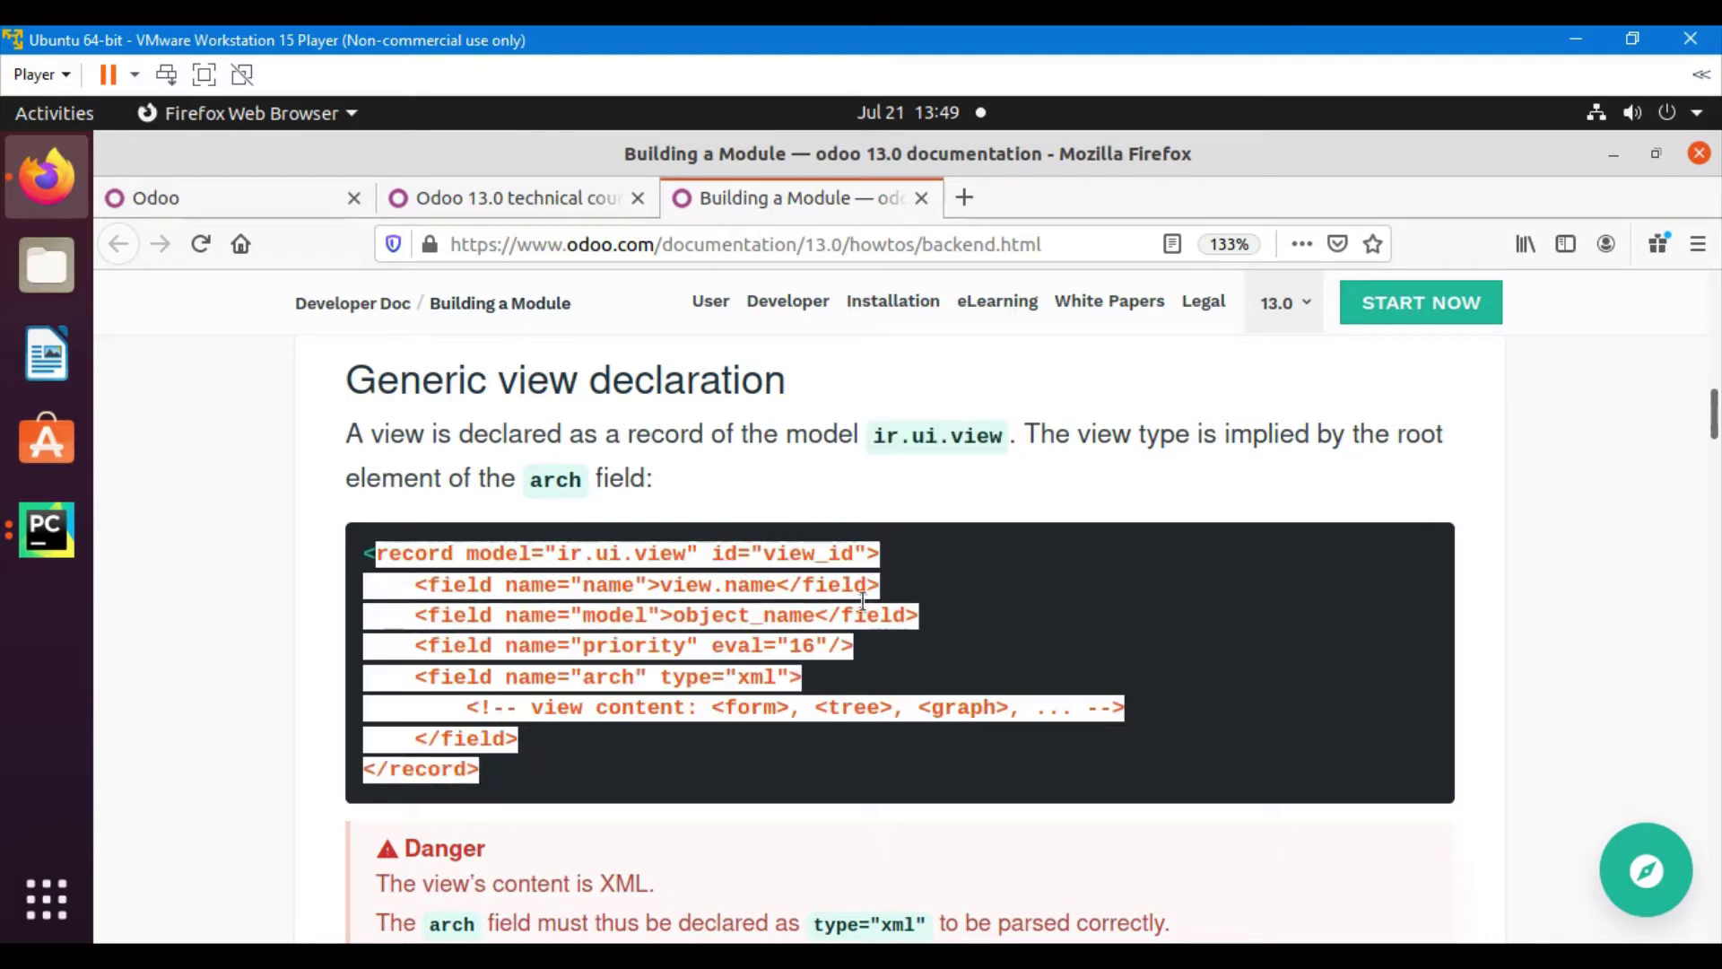
pyautogui.tripleClick(896, 439)
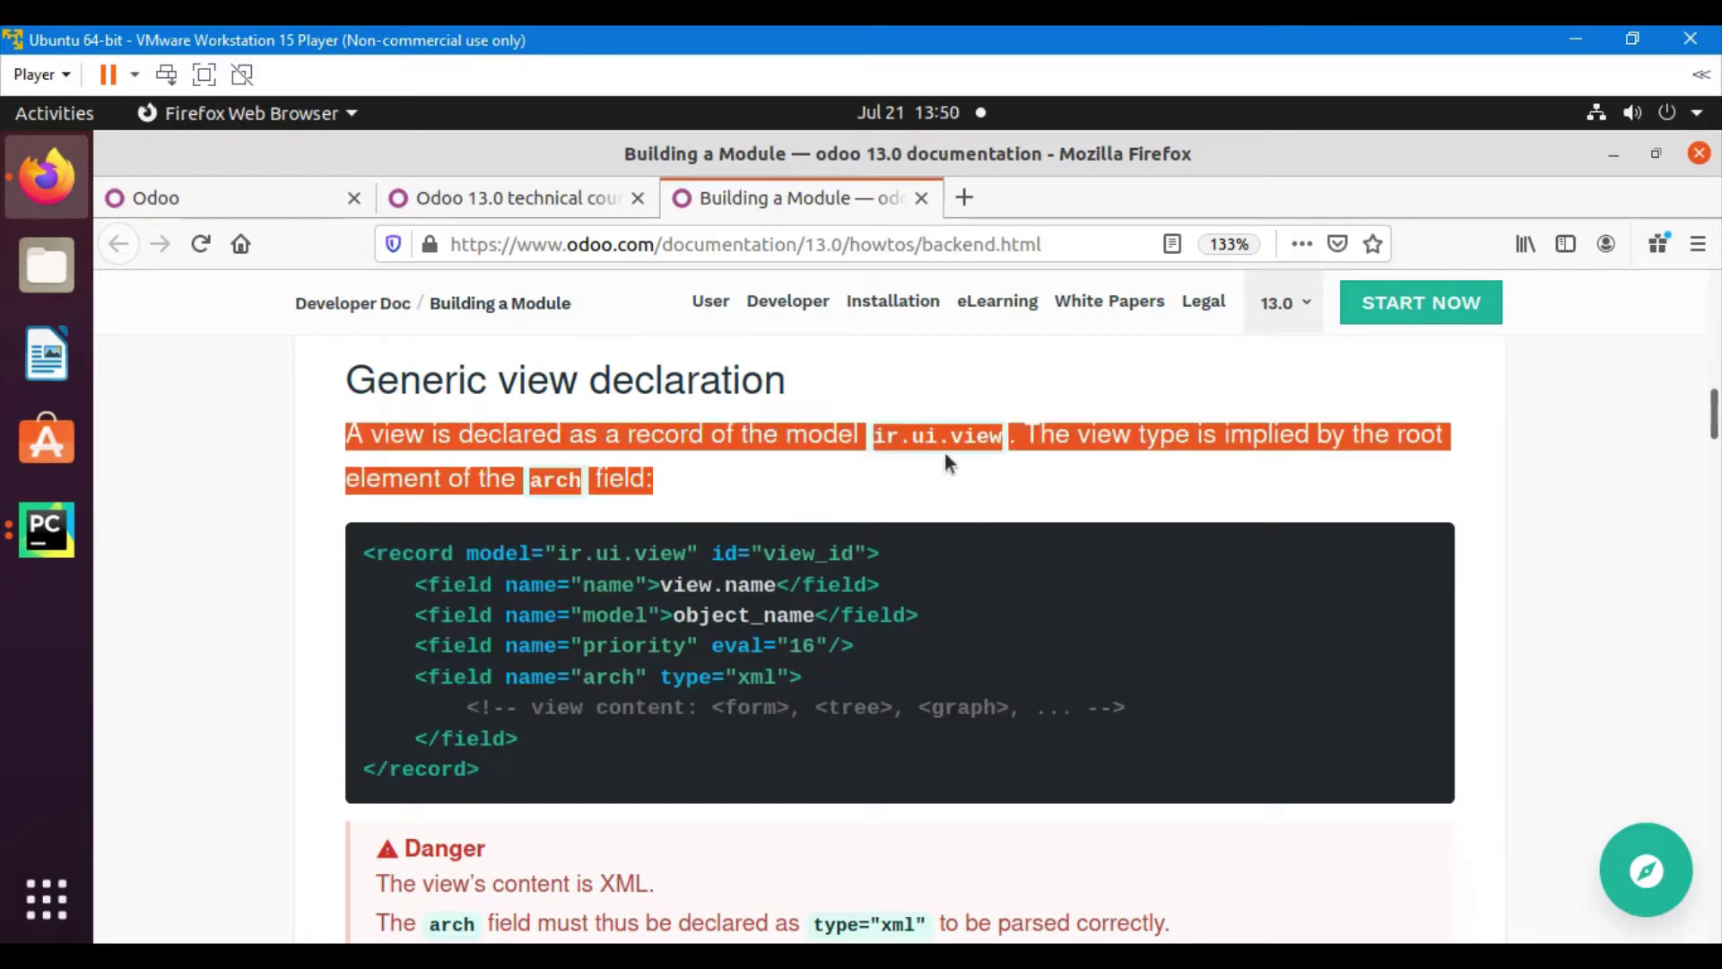
pyautogui.moveTo(937, 436); pyautogui.dragTo(1345, 435)
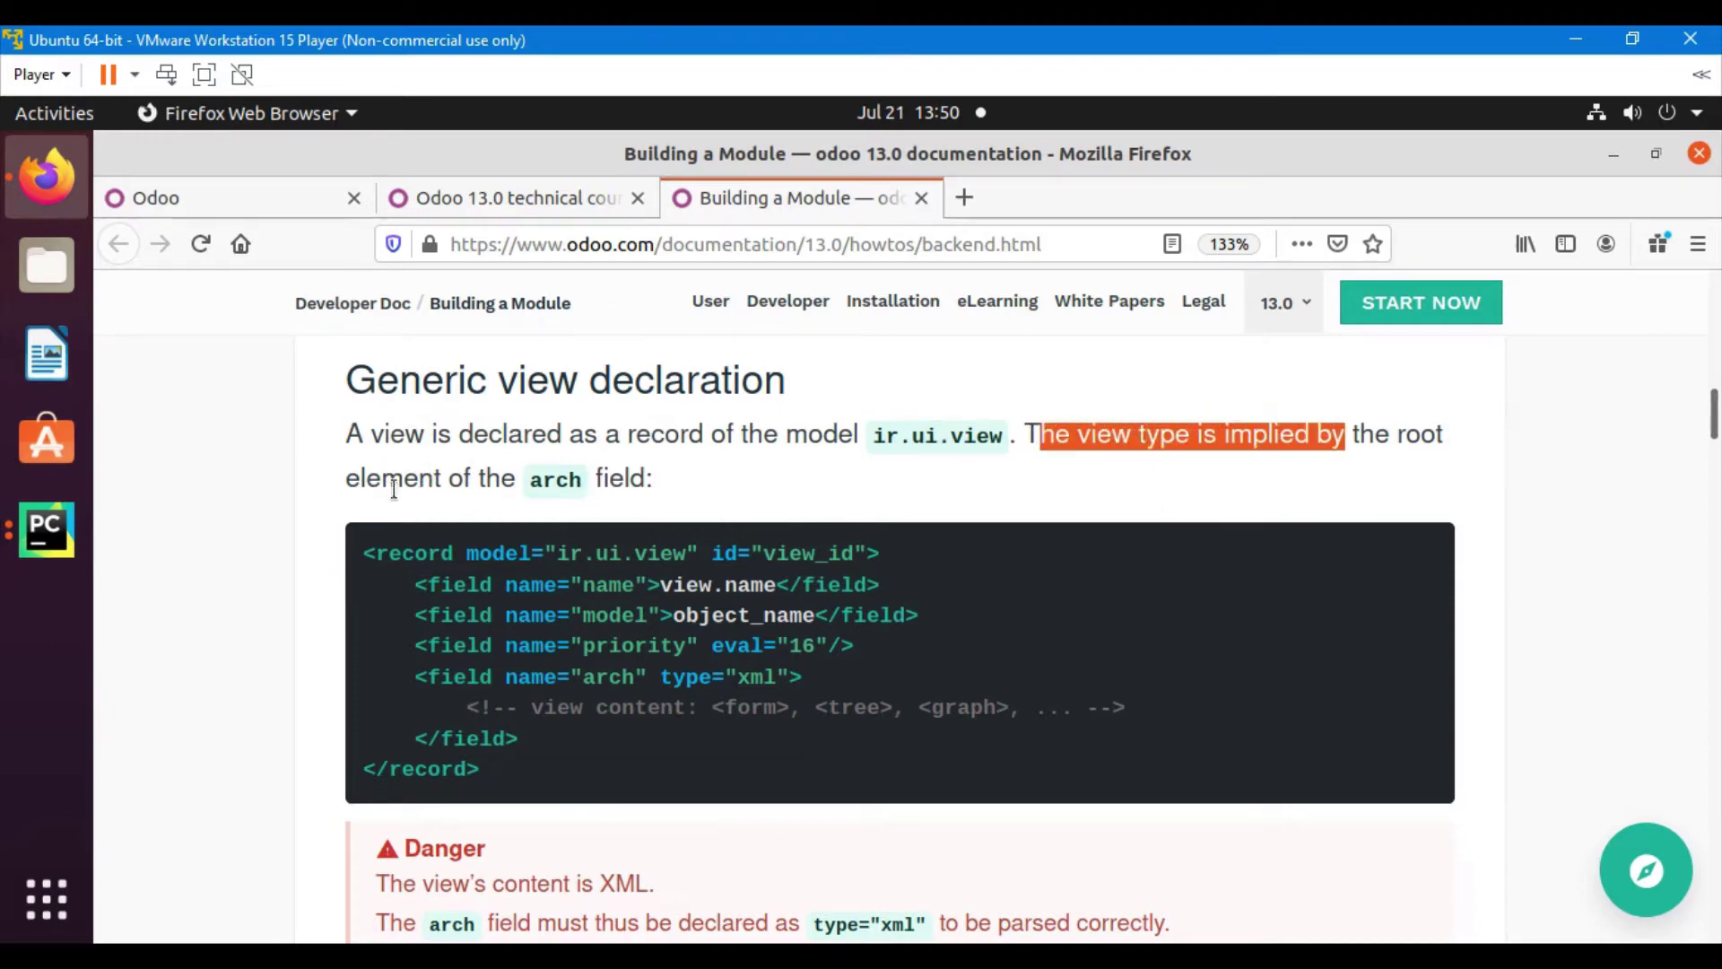
pyautogui.moveTo(419, 478); pyautogui.dragTo(602, 485)
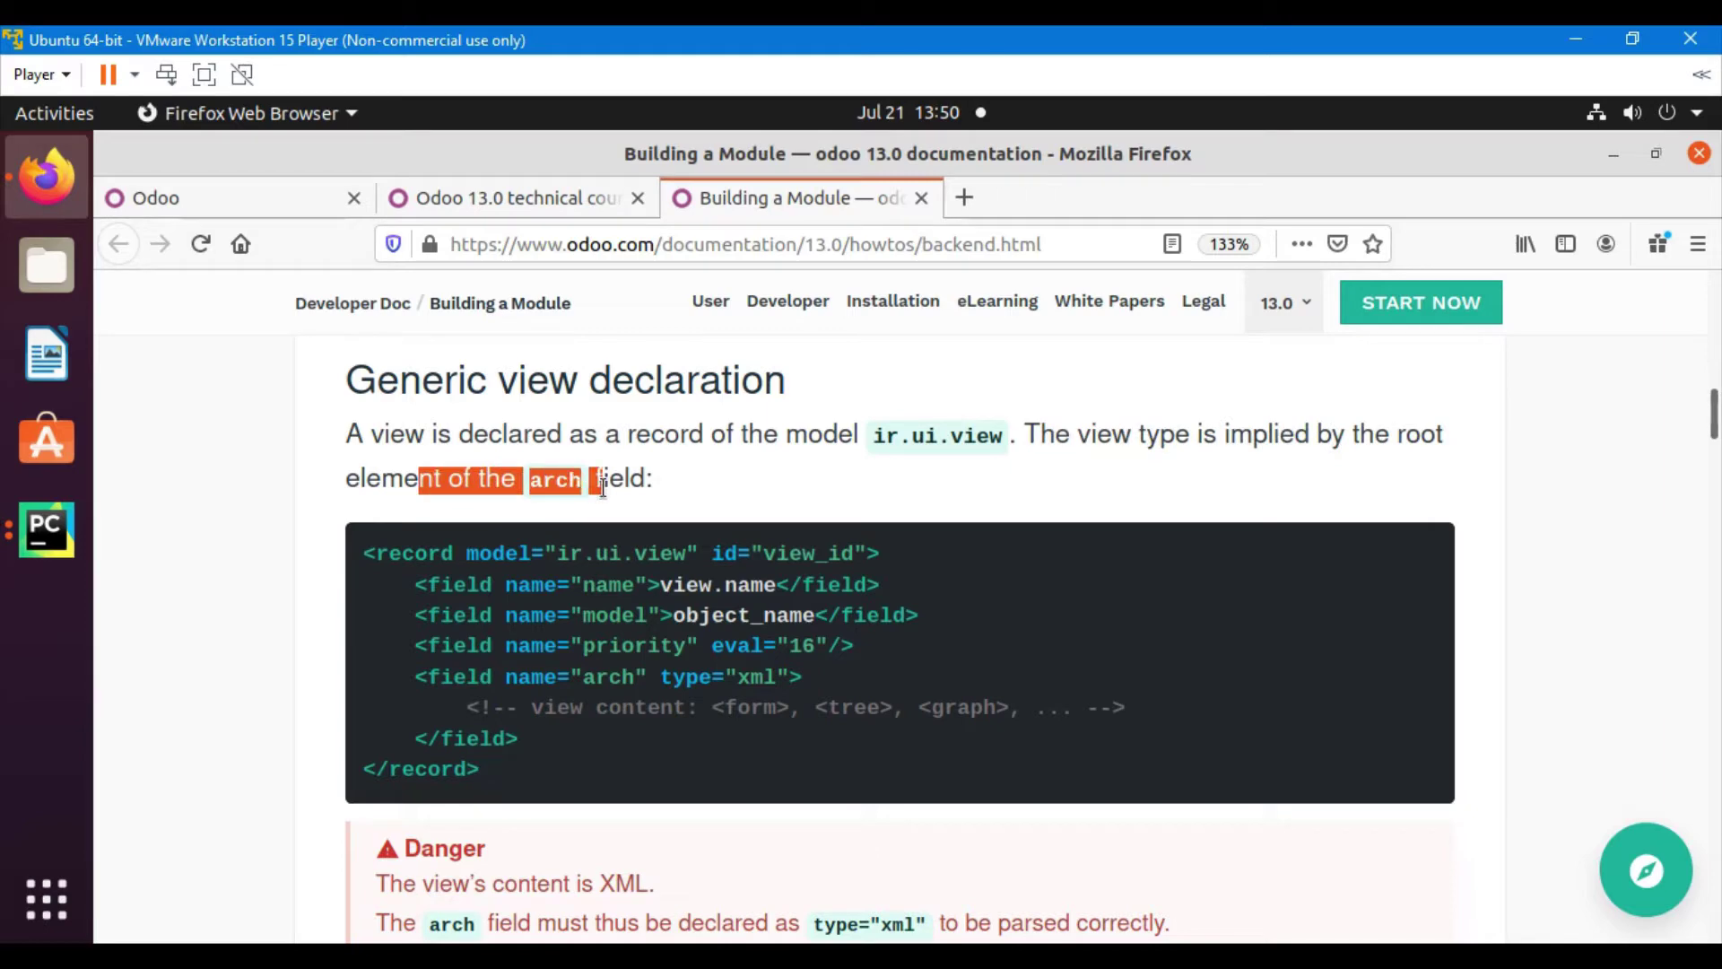
pyautogui.click(617, 663)
pyautogui.doubleClick(605, 679)
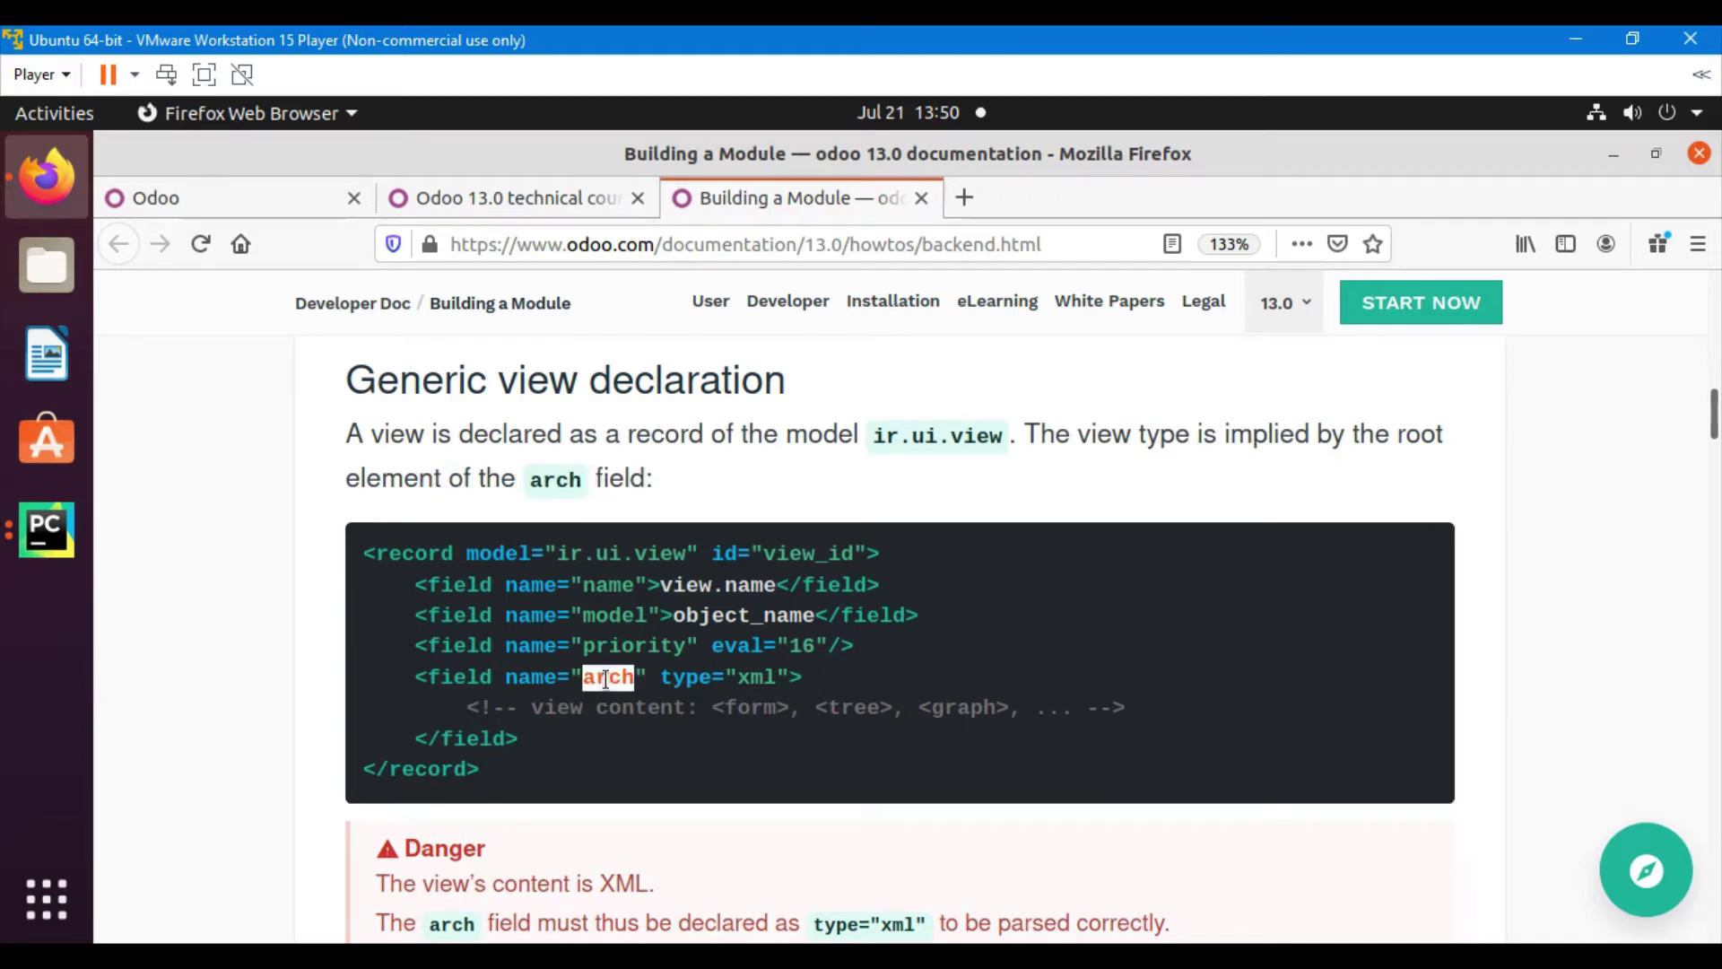
pyautogui.scroll(-2, 718, 662)
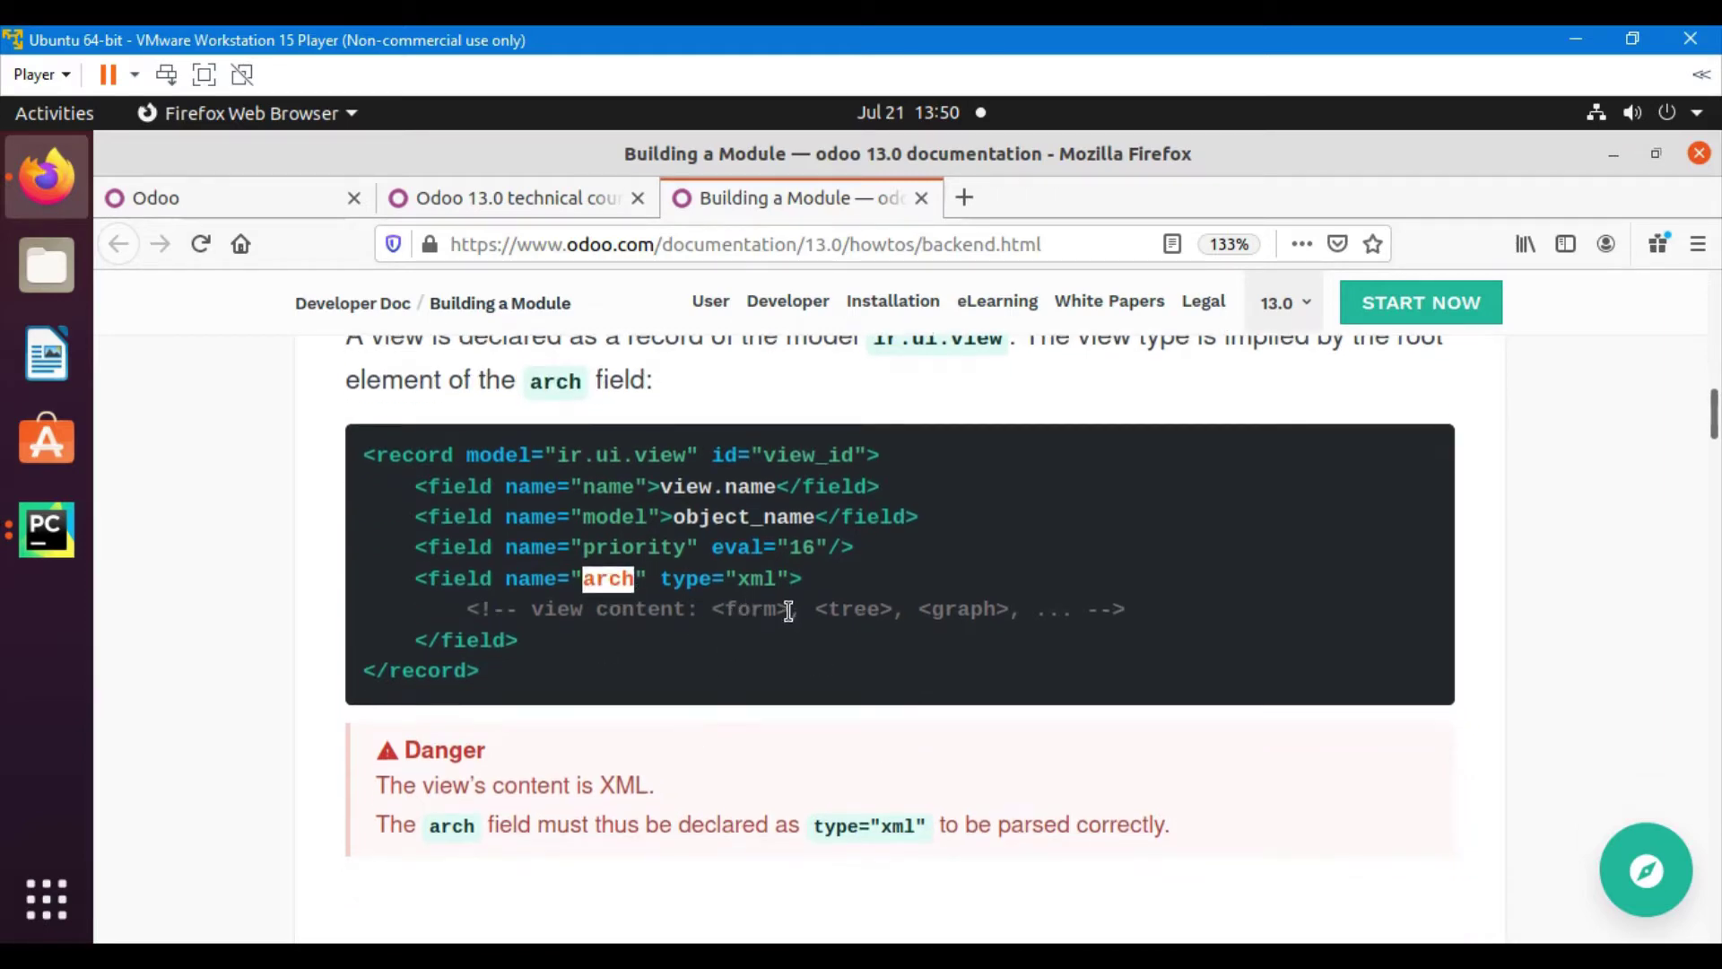
pyautogui.moveTo(622, 615); pyautogui.dragTo(847, 619)
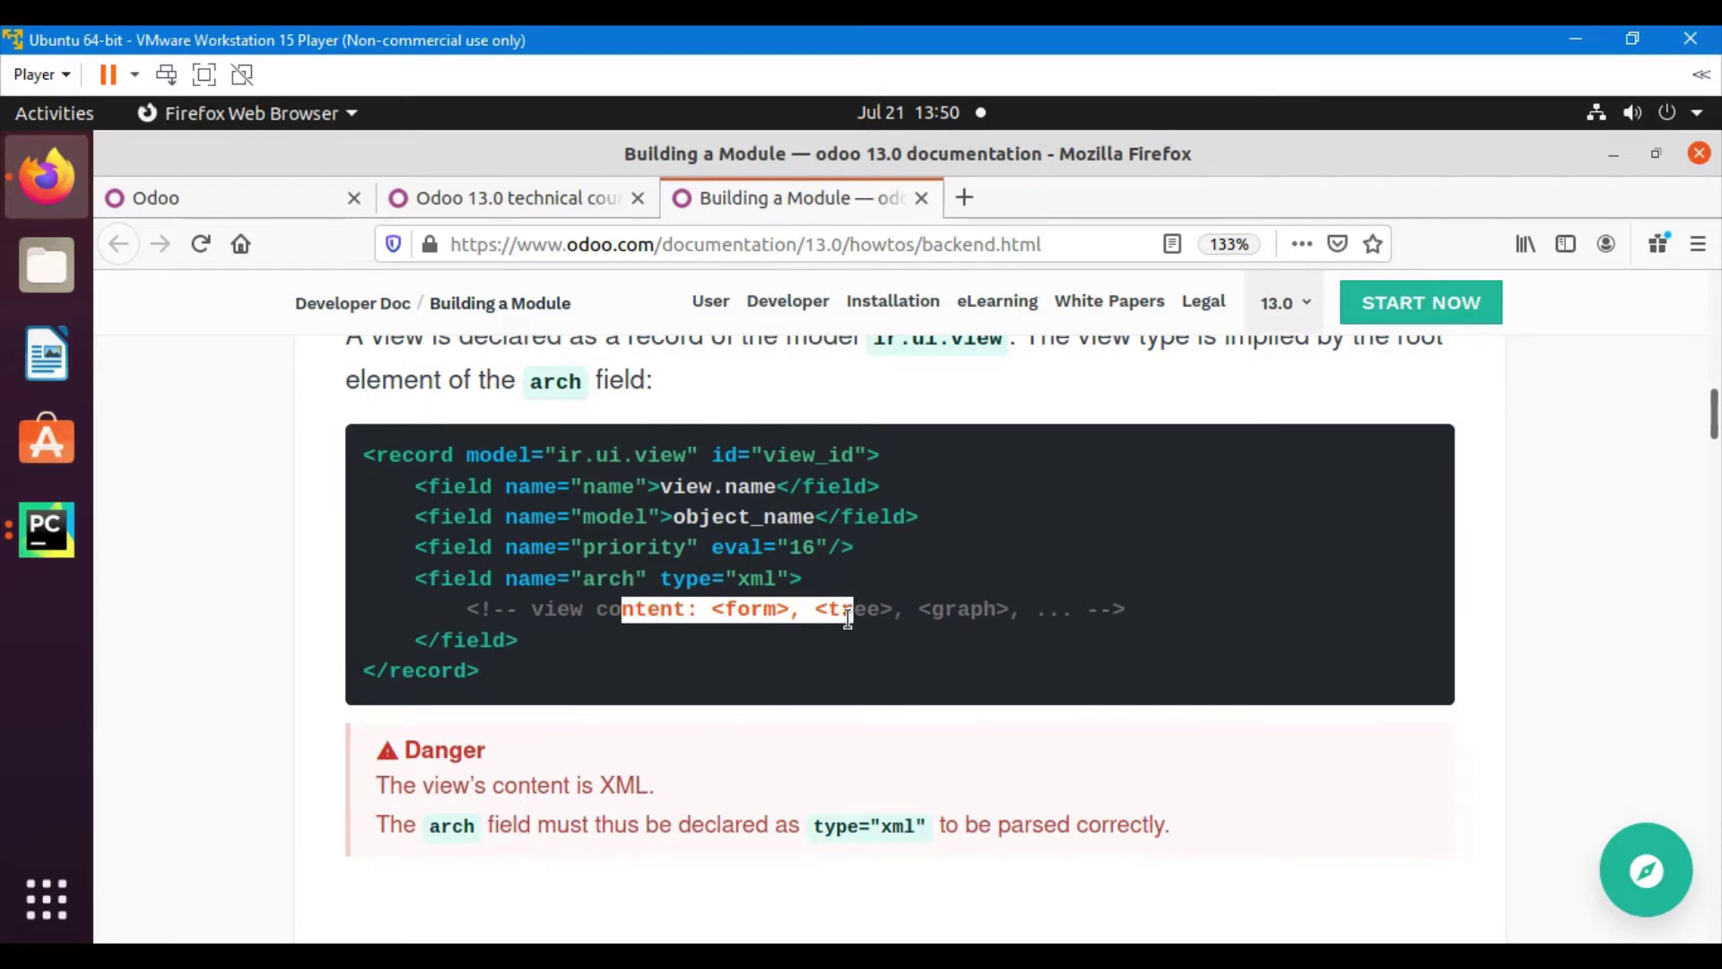
pyautogui.scroll(2, 847, 619)
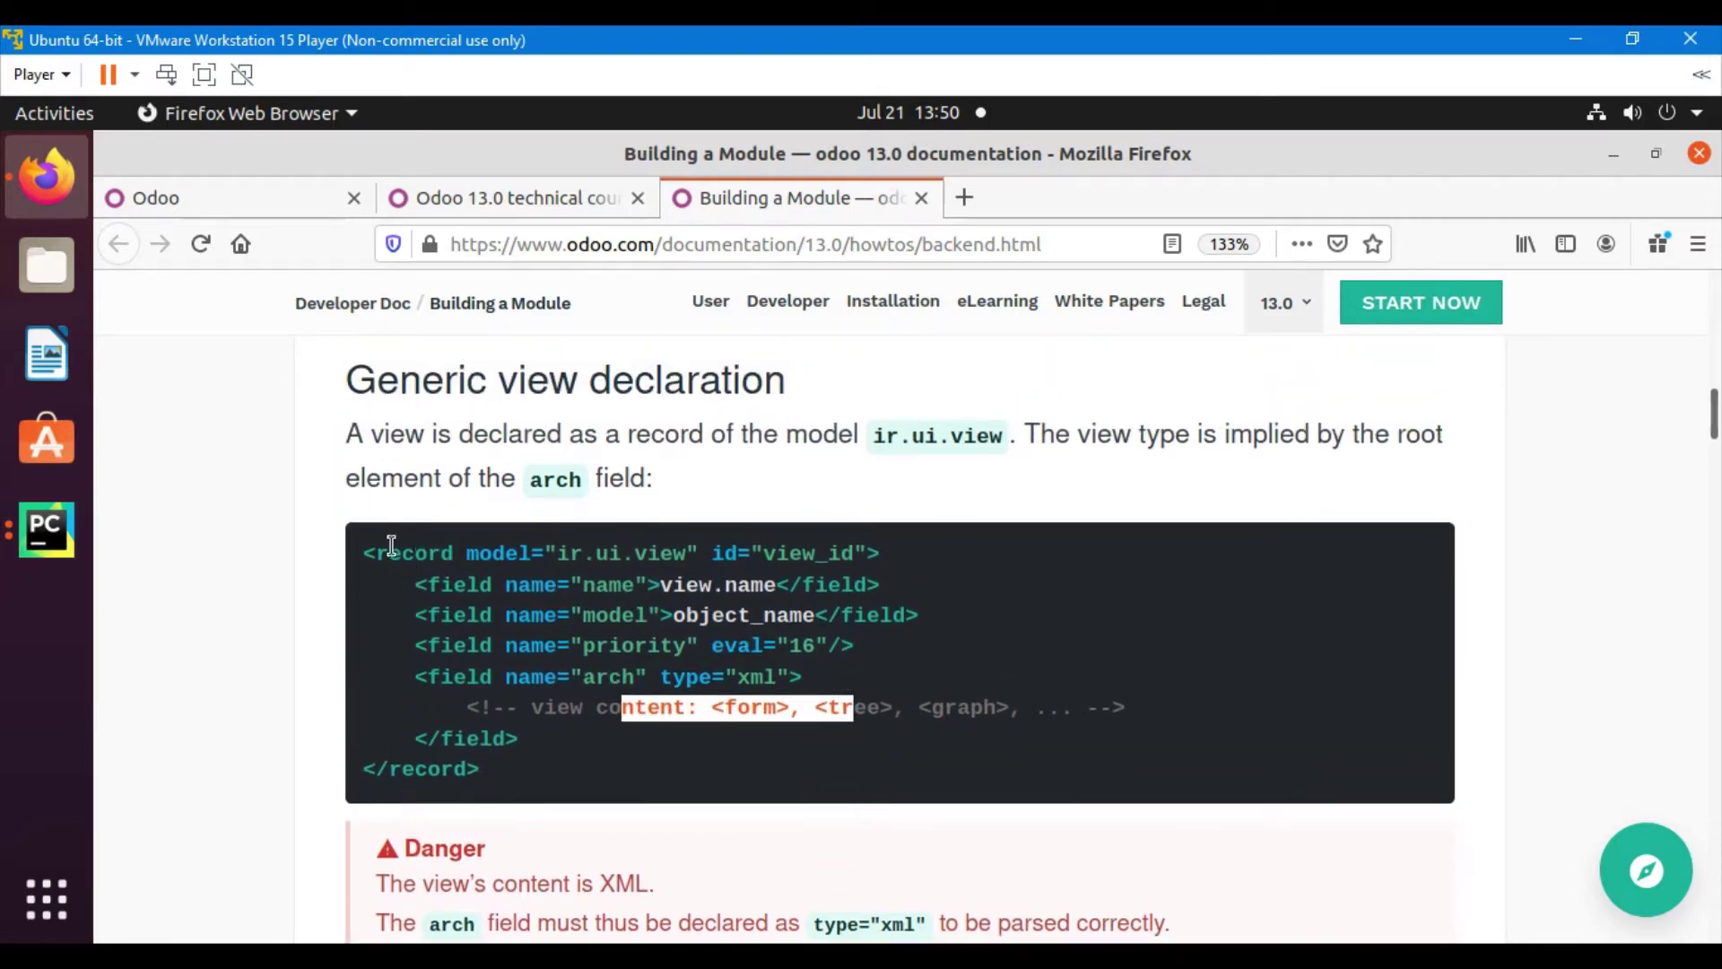
pyautogui.moveTo(364, 552); pyautogui.dragTo(531, 766)
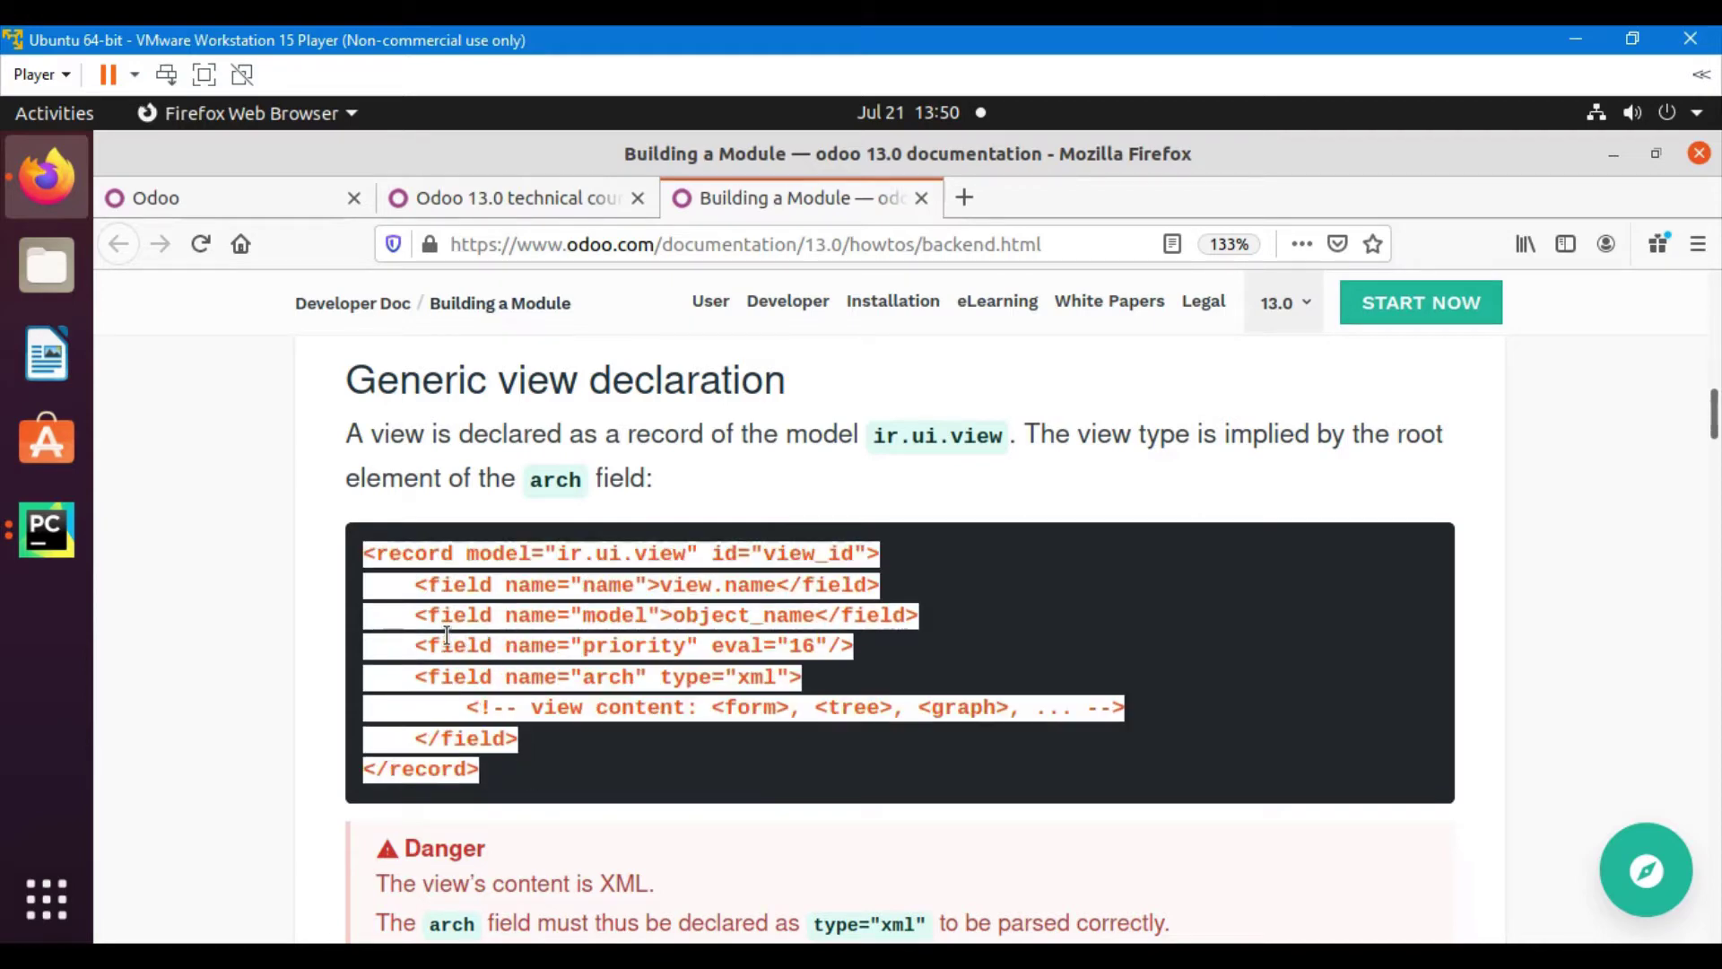
pyautogui.scroll(2, 446, 634)
pyautogui.scroll(-2, 453, 628)
pyautogui.click(482, 555)
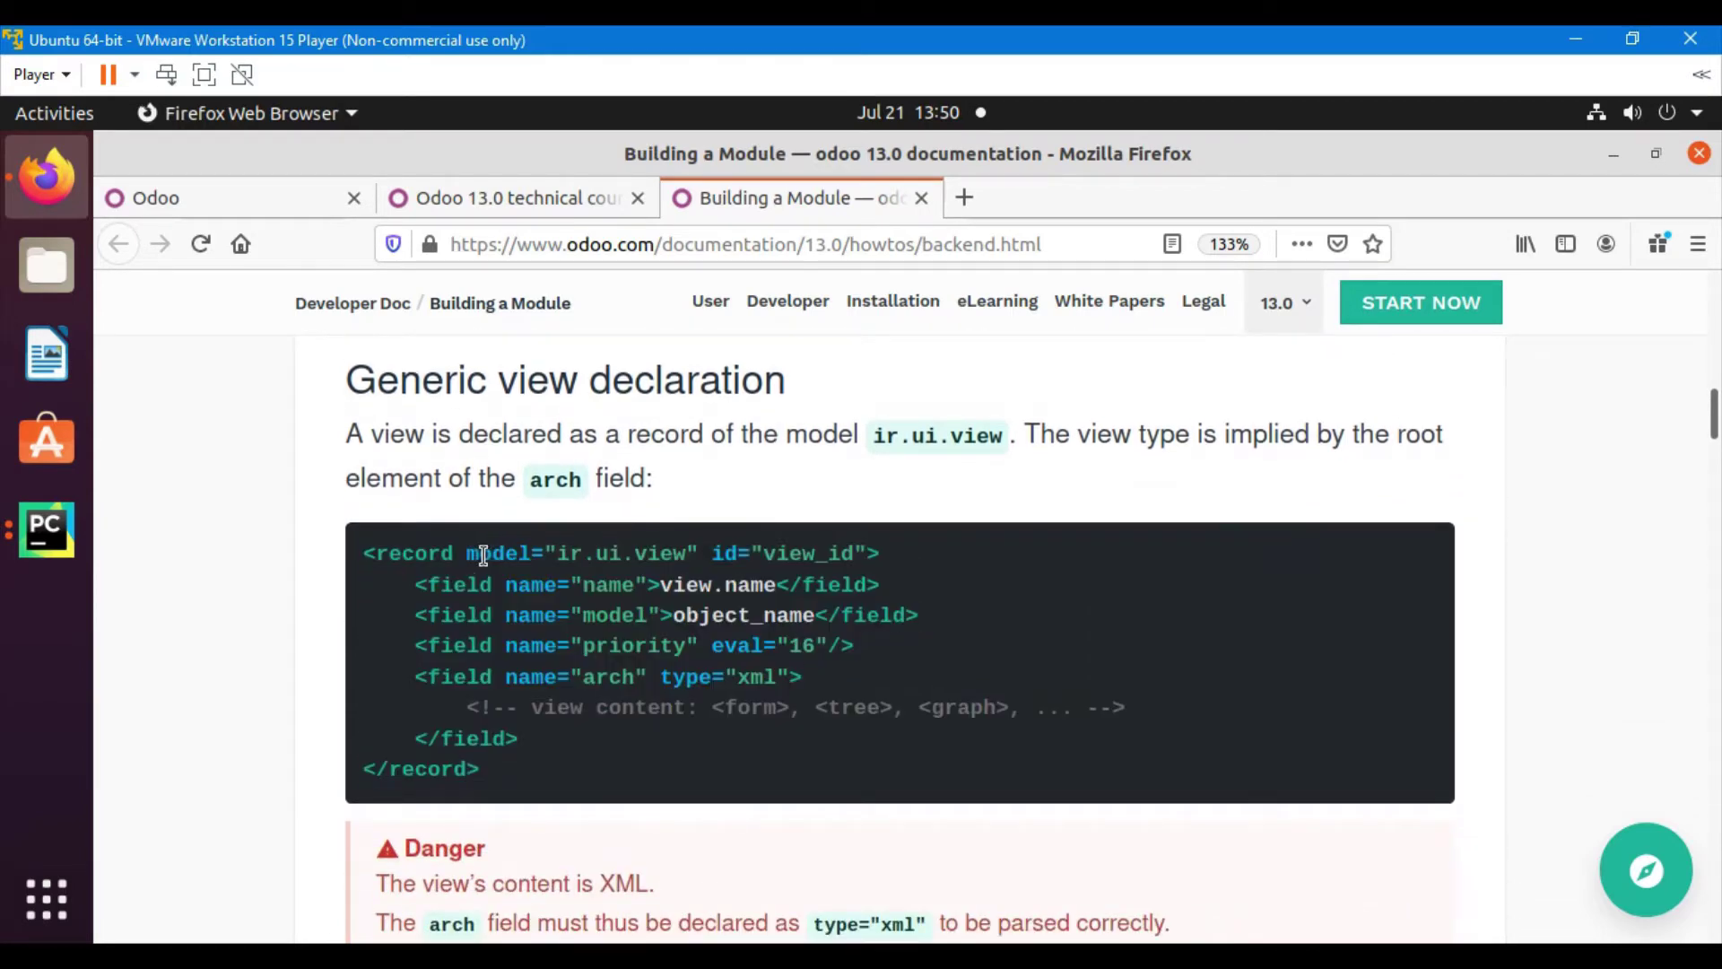
pyautogui.moveTo(465, 553); pyautogui.dragTo(584, 553)
pyautogui.doubleClick(445, 552)
pyautogui.moveTo(468, 552); pyautogui.dragTo(683, 556)
pyautogui.doubleClick(660, 553)
pyautogui.moveTo(557, 553); pyautogui.dragTo(683, 555)
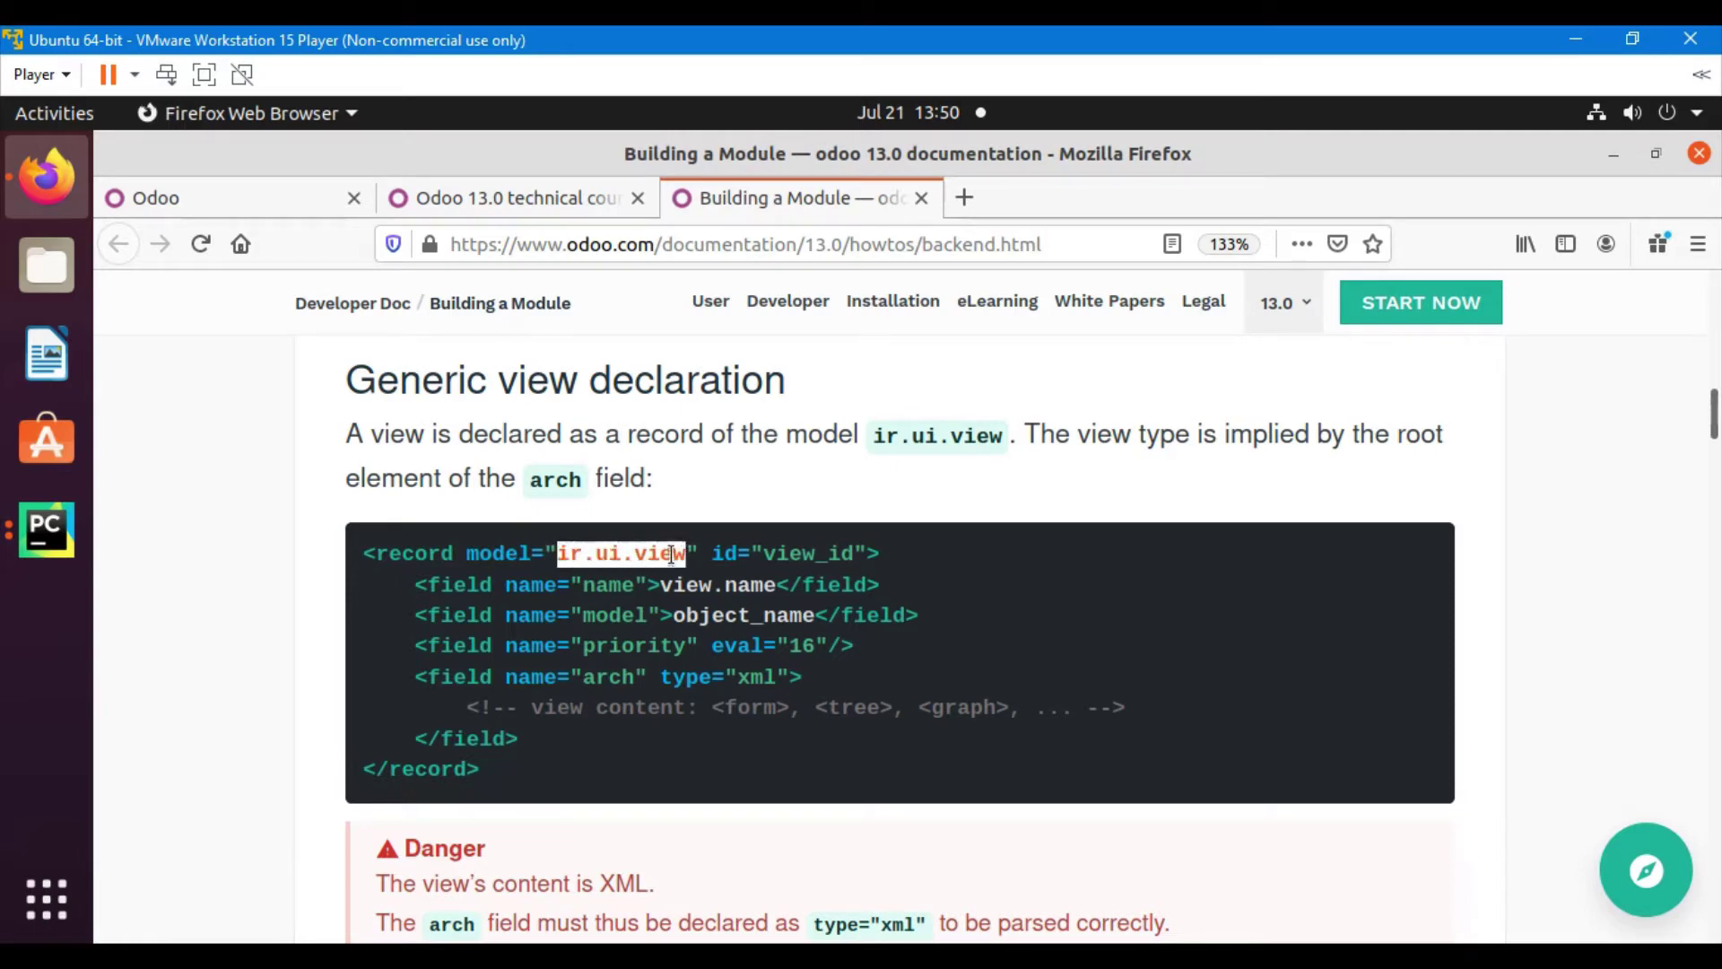
pyautogui.doubleClick(670, 553)
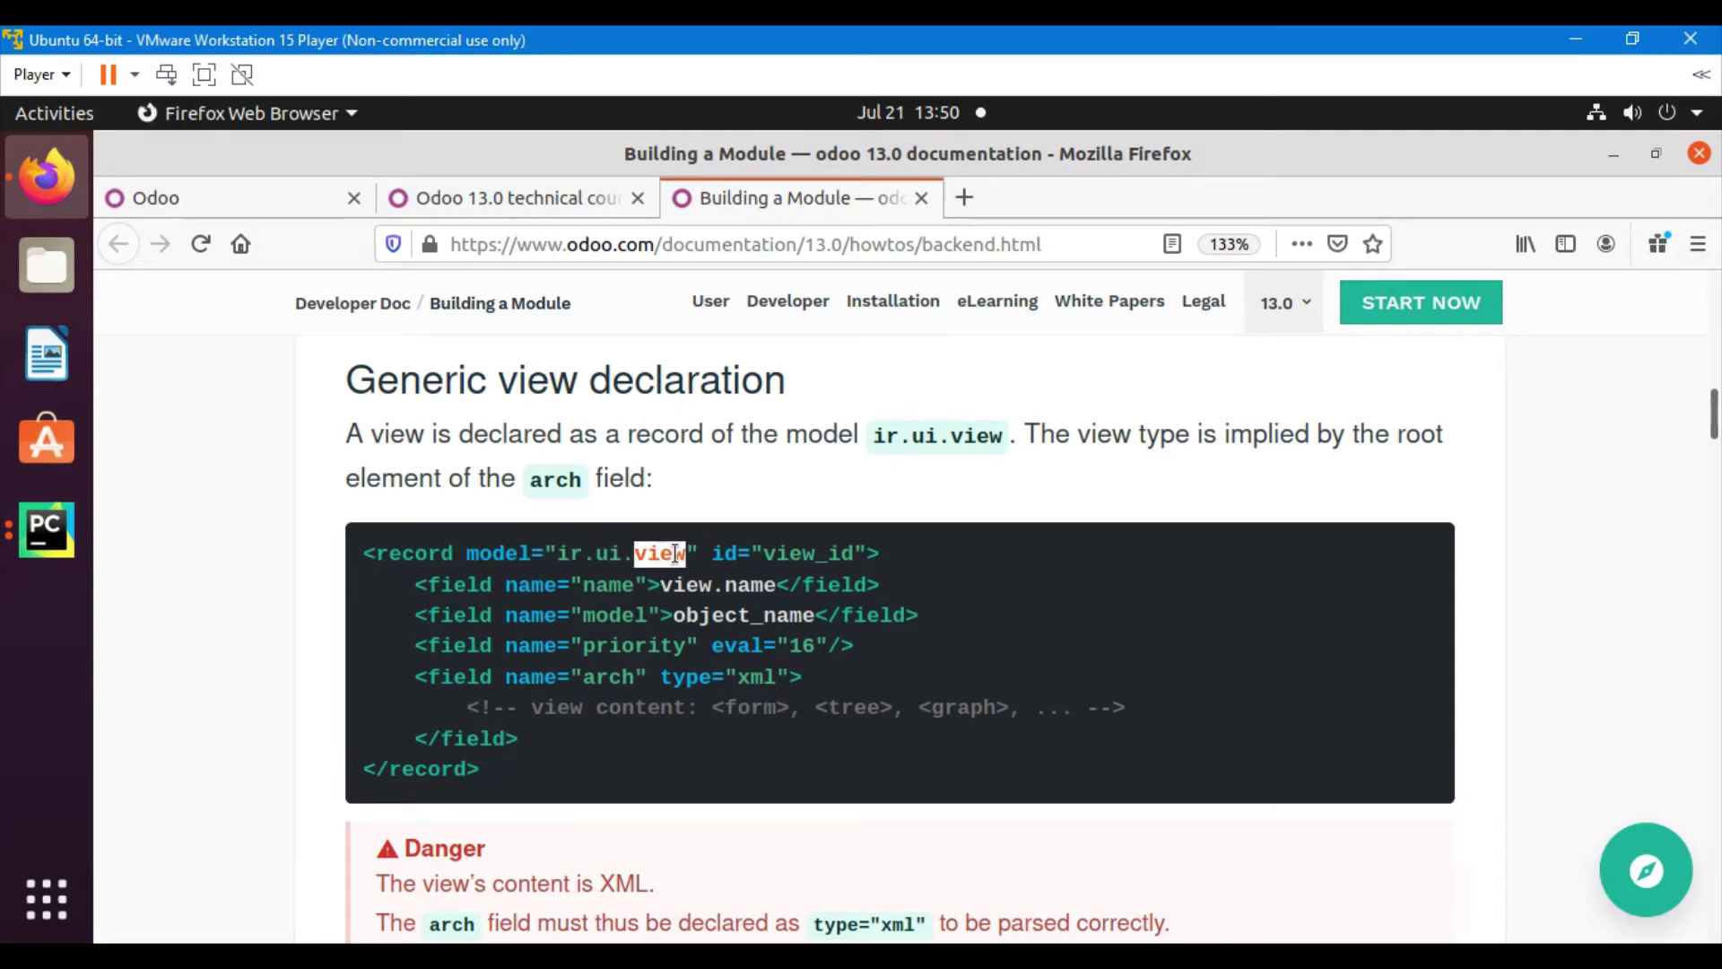
pyautogui.moveTo(776, 545); pyautogui.dragTo(867, 551)
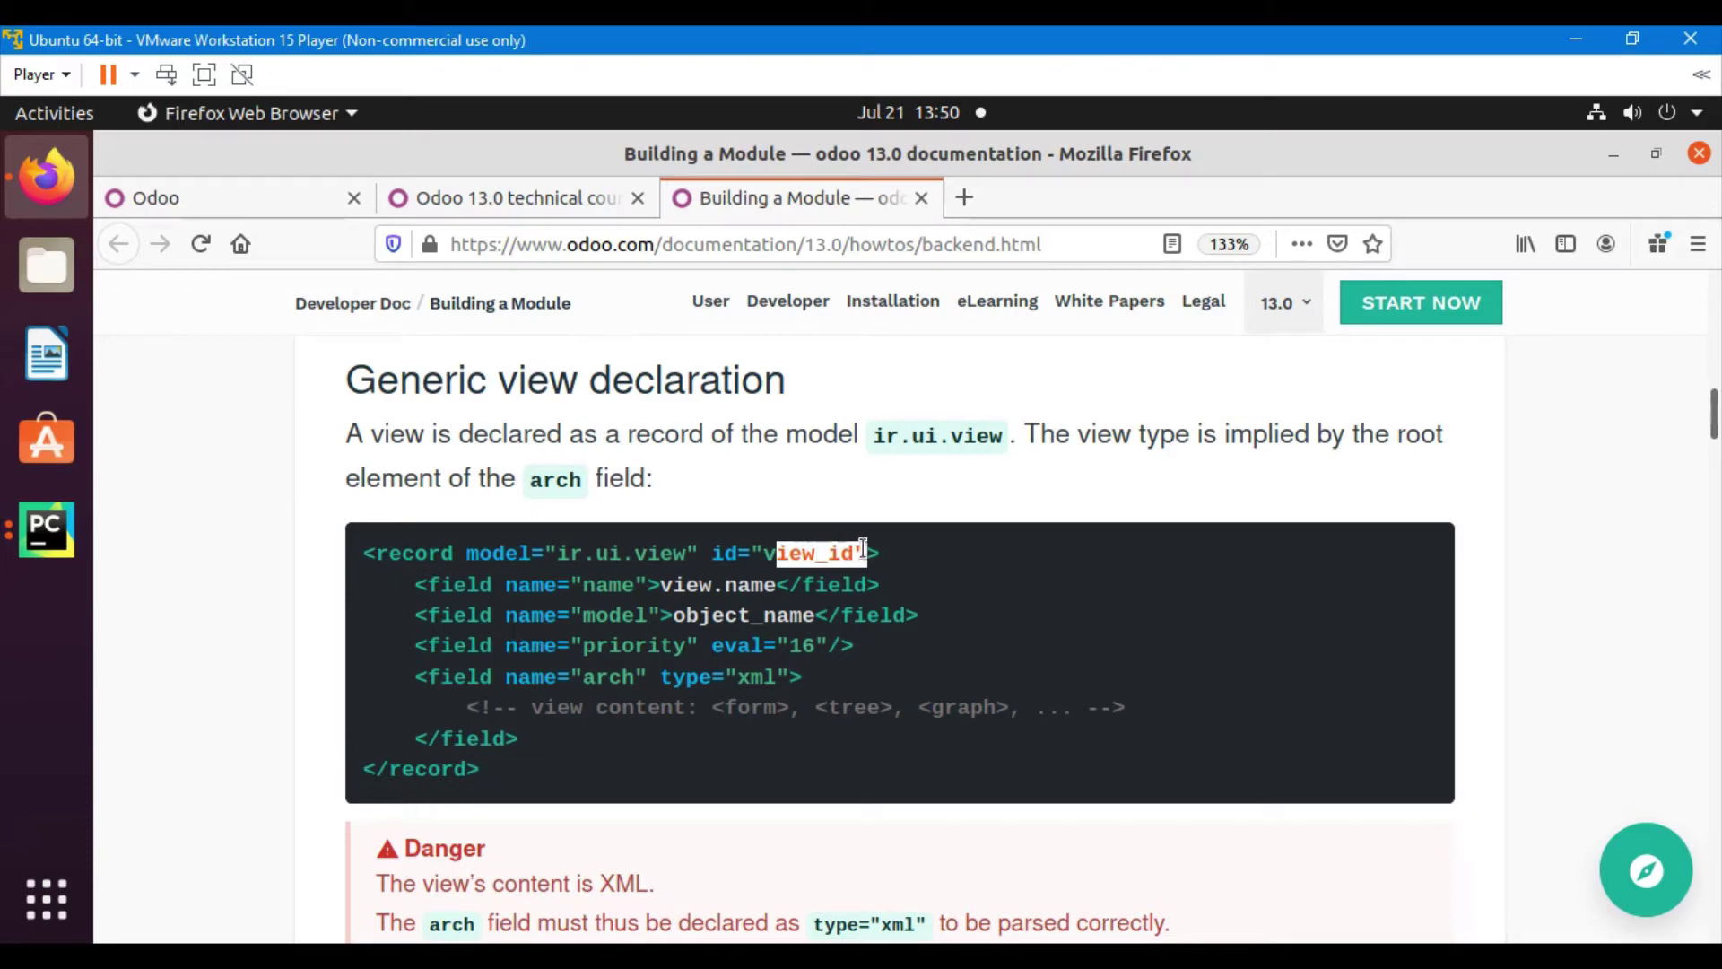
pyautogui.doubleClick(831, 553)
pyautogui.scroll(-2, 792, 618)
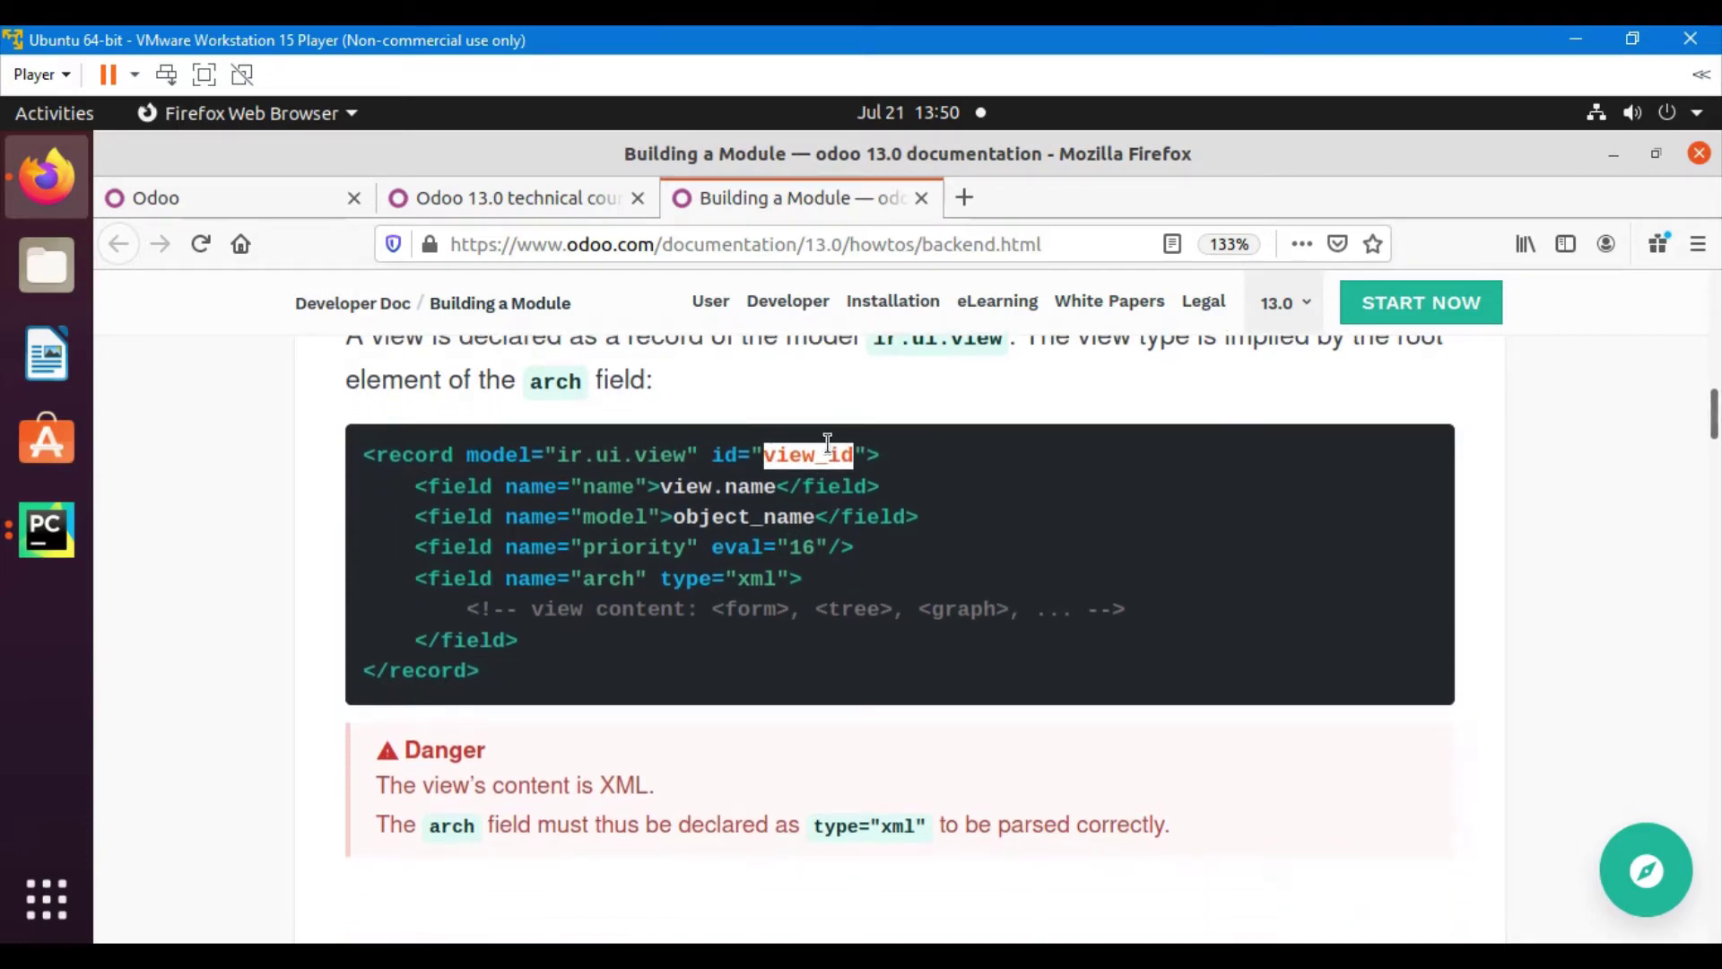
pyautogui.moveTo(520, 488); pyautogui.dragTo(712, 493)
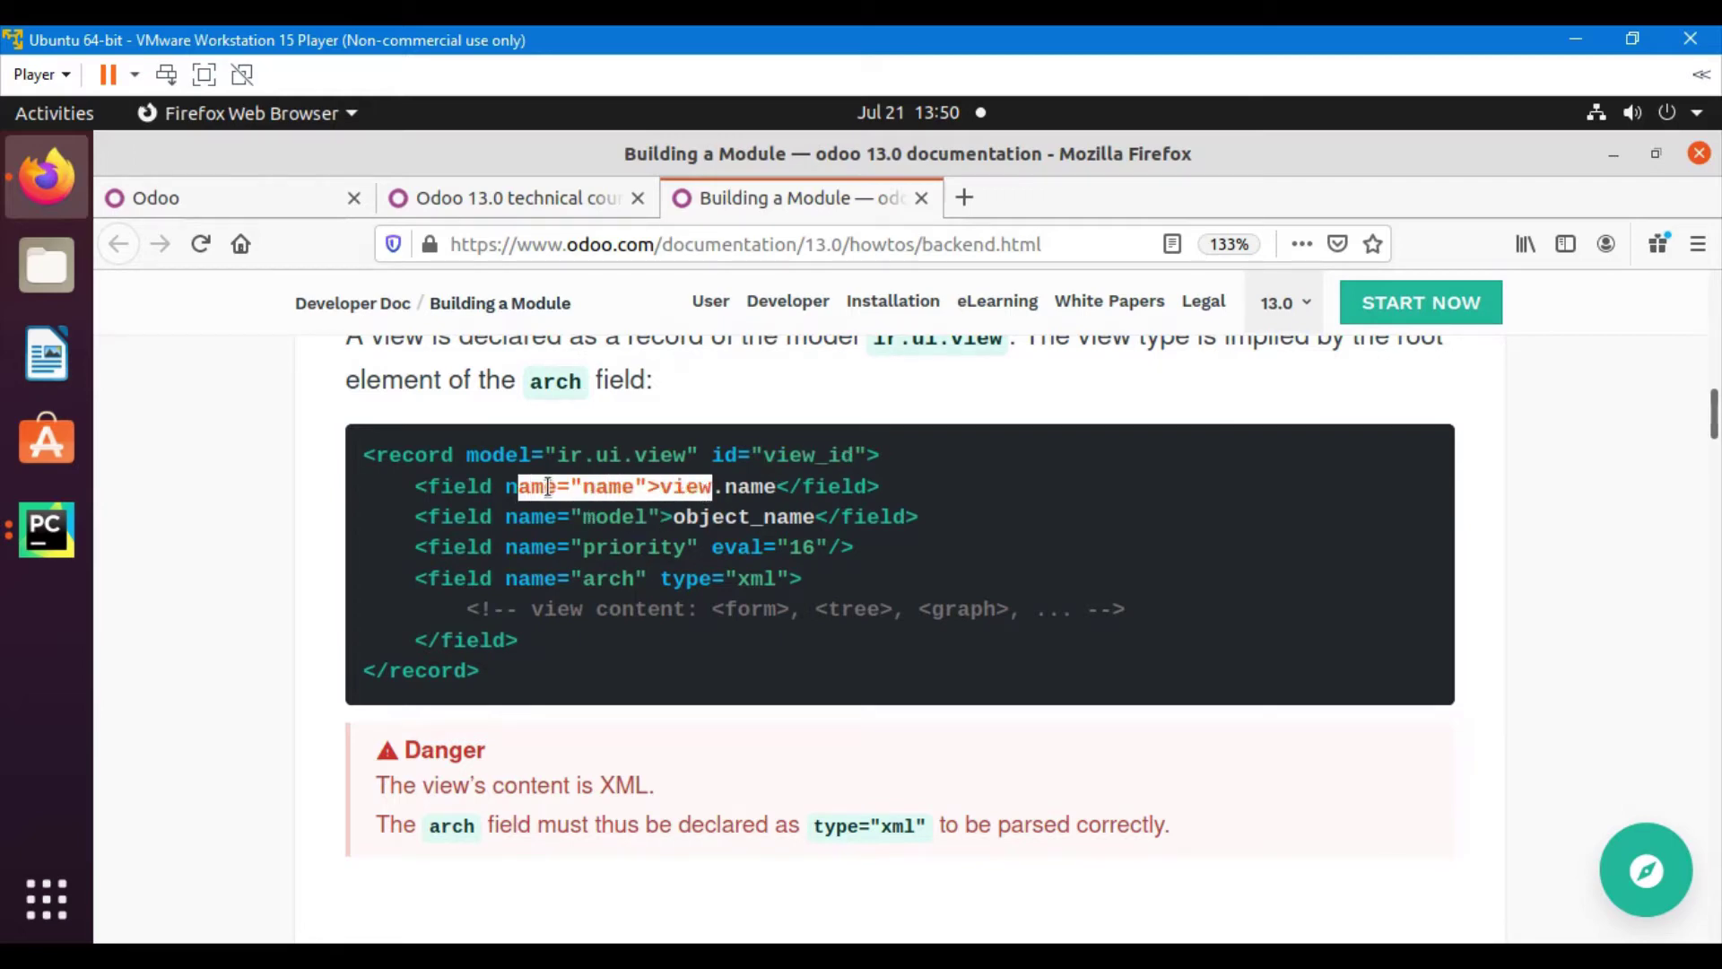
pyautogui.doubleClick(508, 488)
pyautogui.click(715, 488)
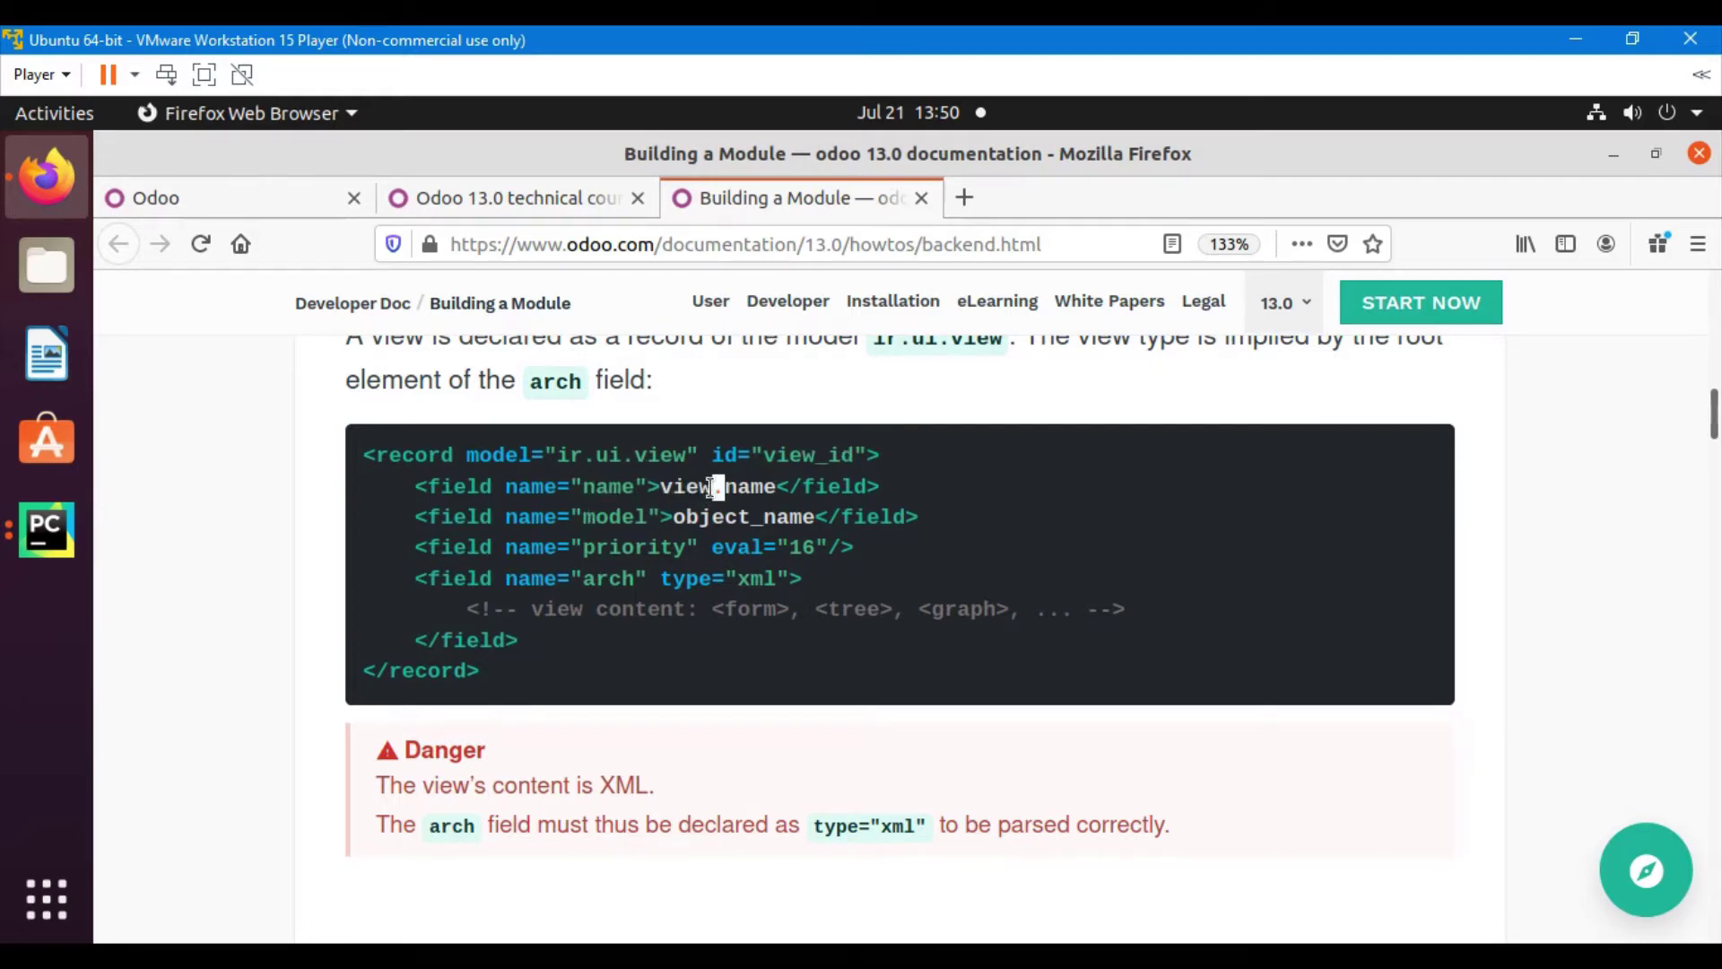
pyautogui.moveTo(674, 487); pyautogui.dragTo(760, 487)
pyautogui.doubleClick(615, 519)
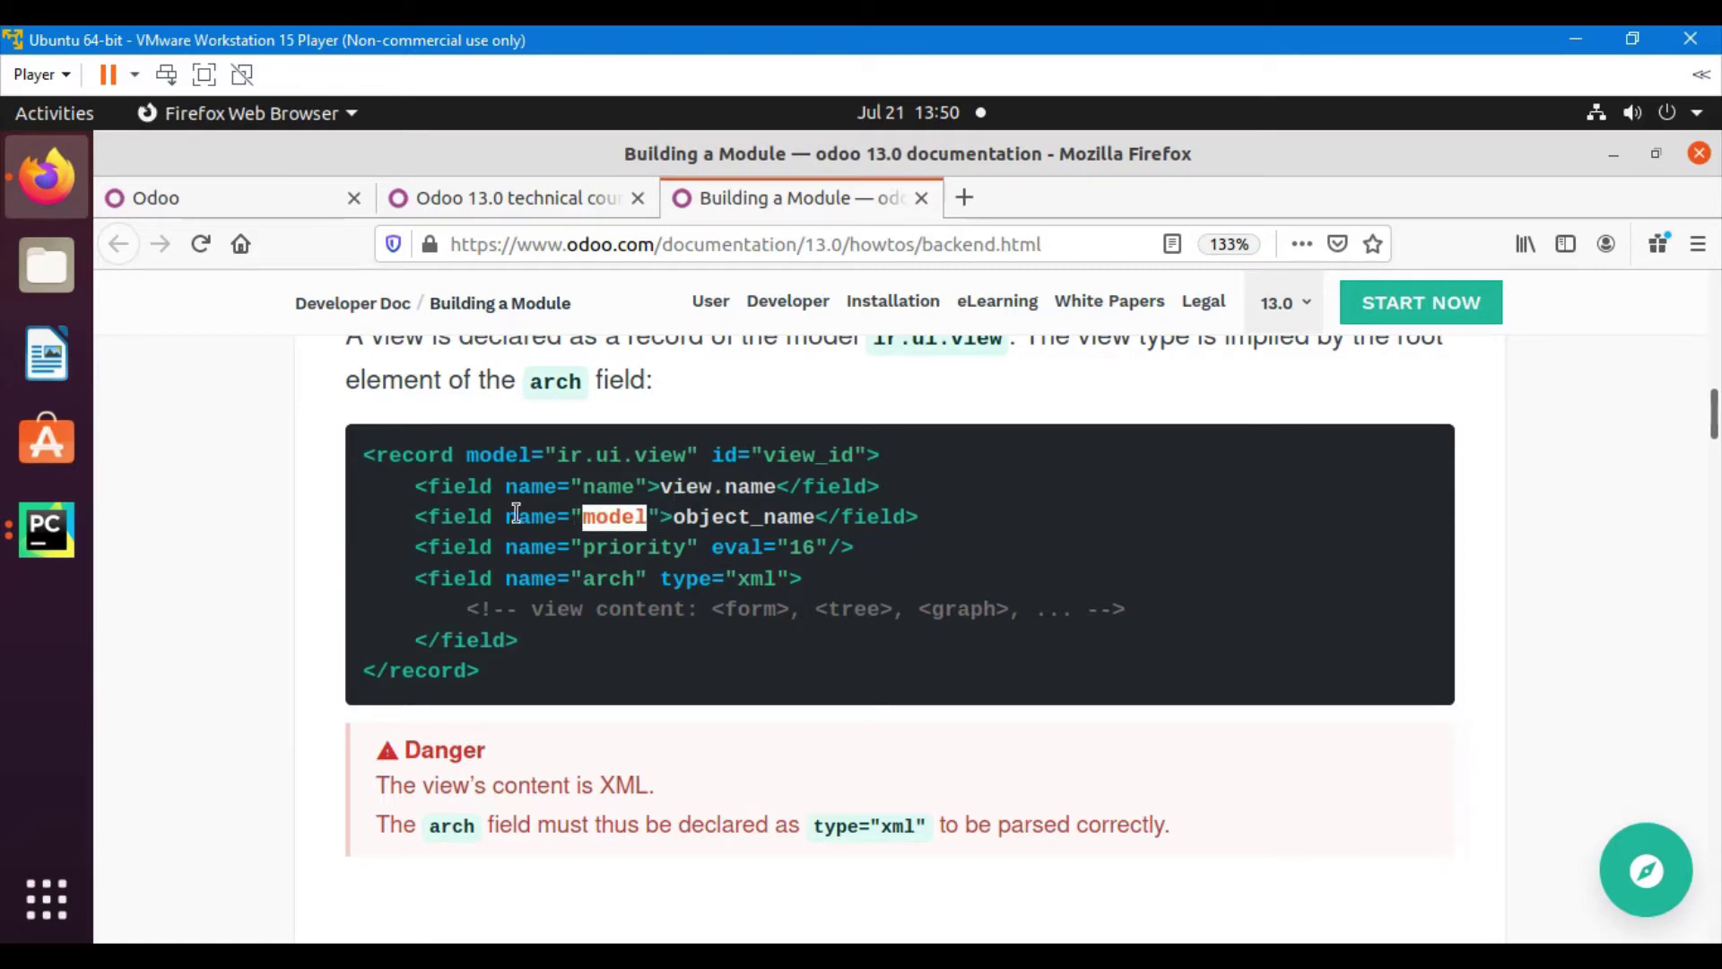
pyautogui.moveTo(517, 513); pyautogui.dragTo(822, 513)
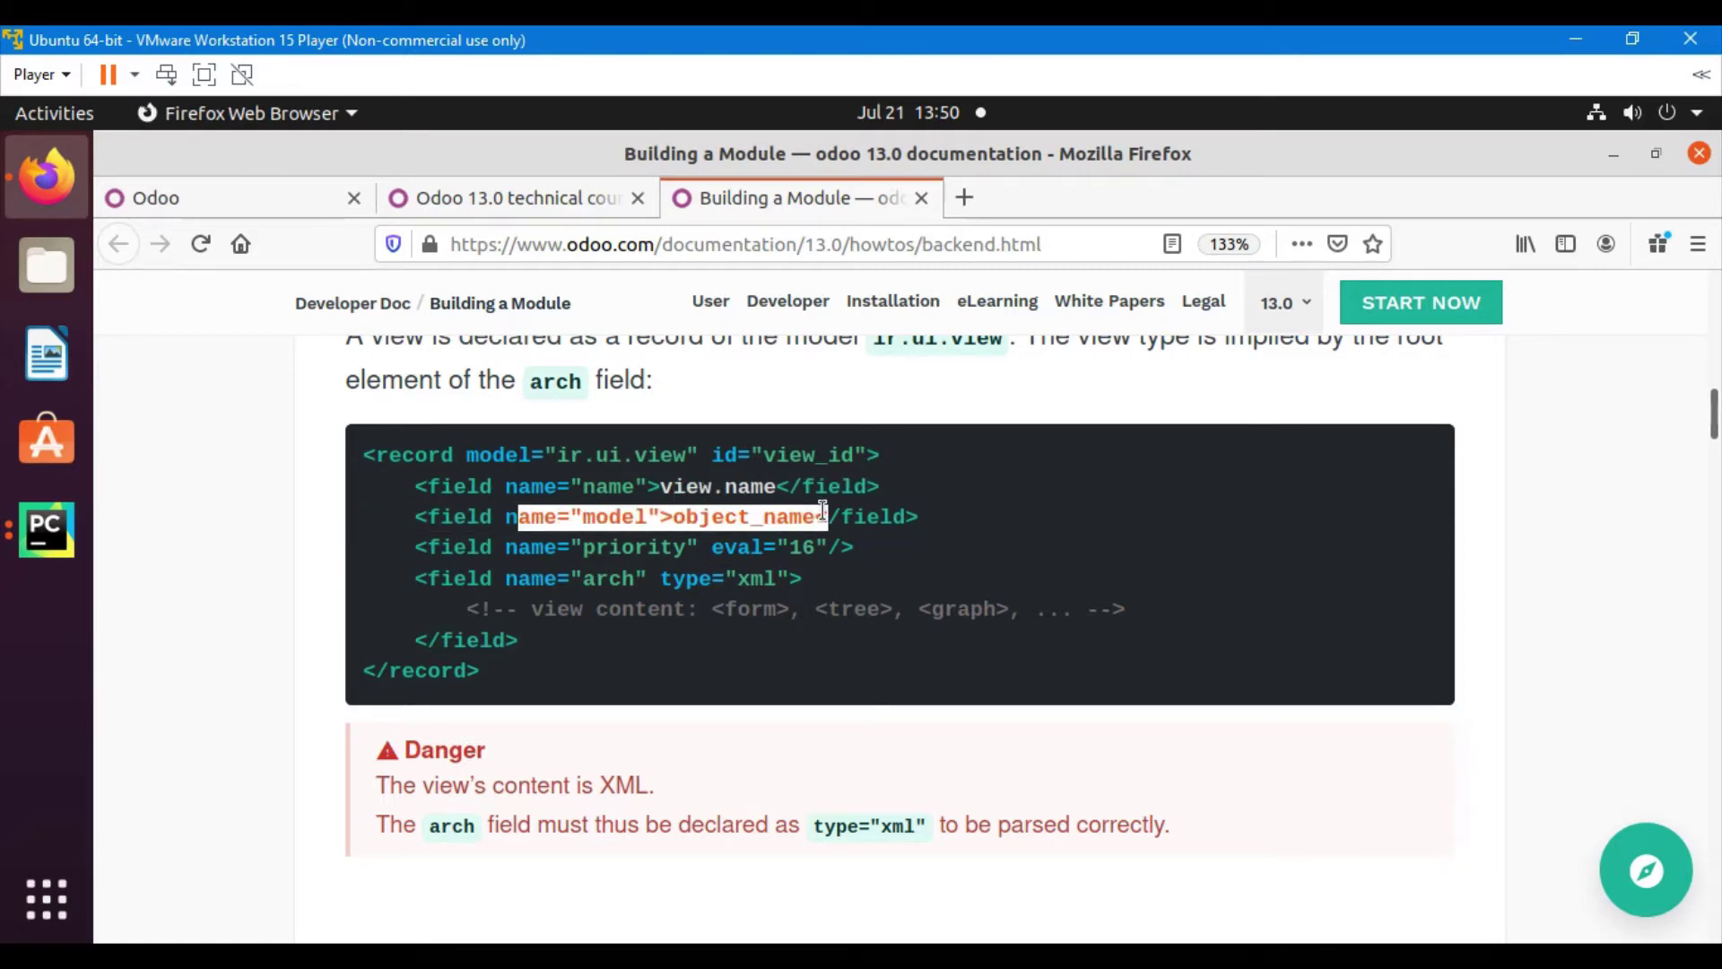
pyautogui.doubleClick(644, 520)
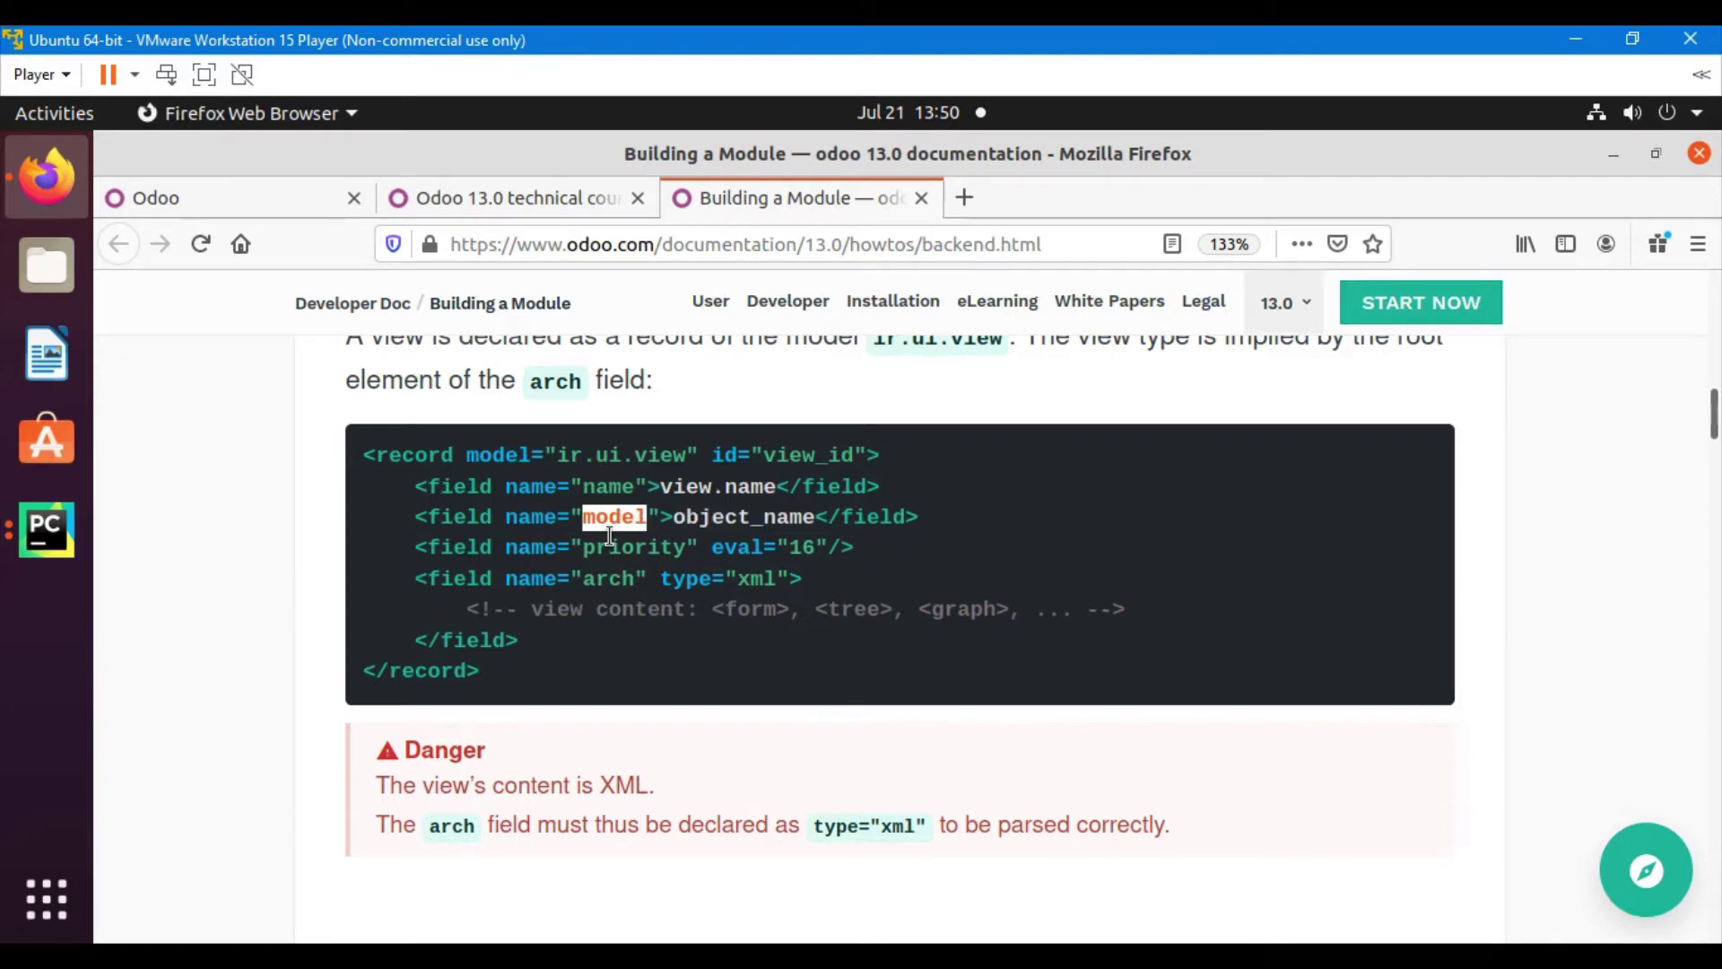
pyautogui.doubleClick(642, 546)
pyautogui.doubleClick(801, 545)
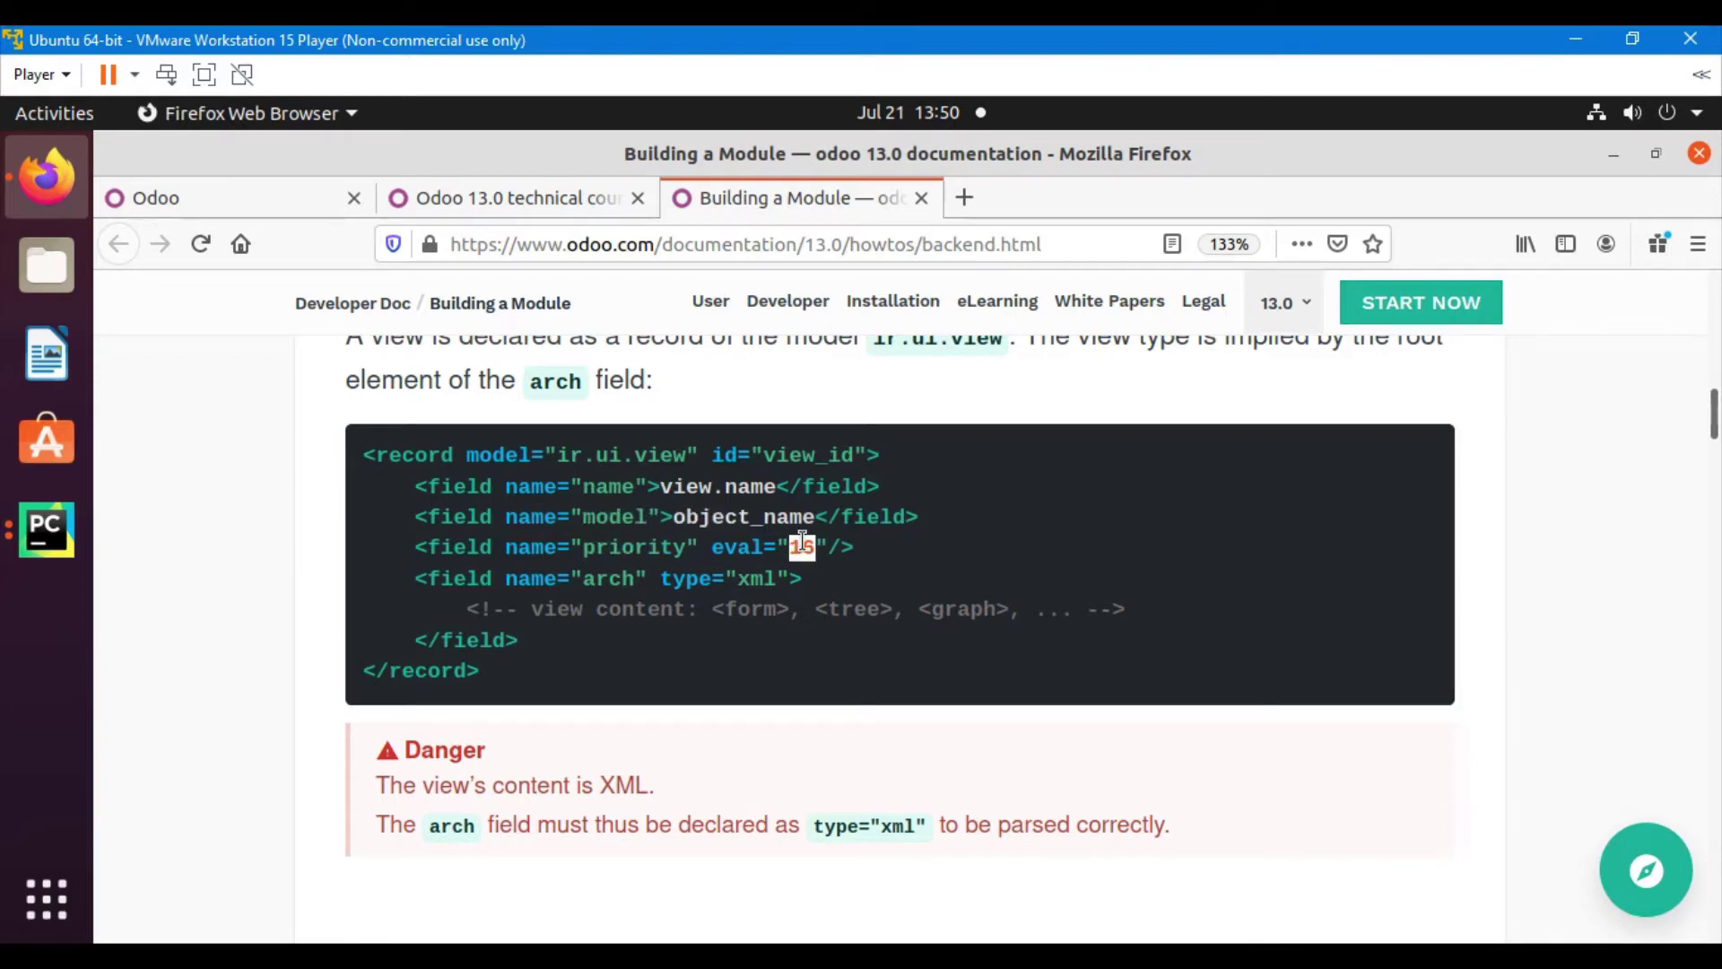
pyautogui.doubleClick(612, 581)
pyautogui.scroll(-2, 671, 626)
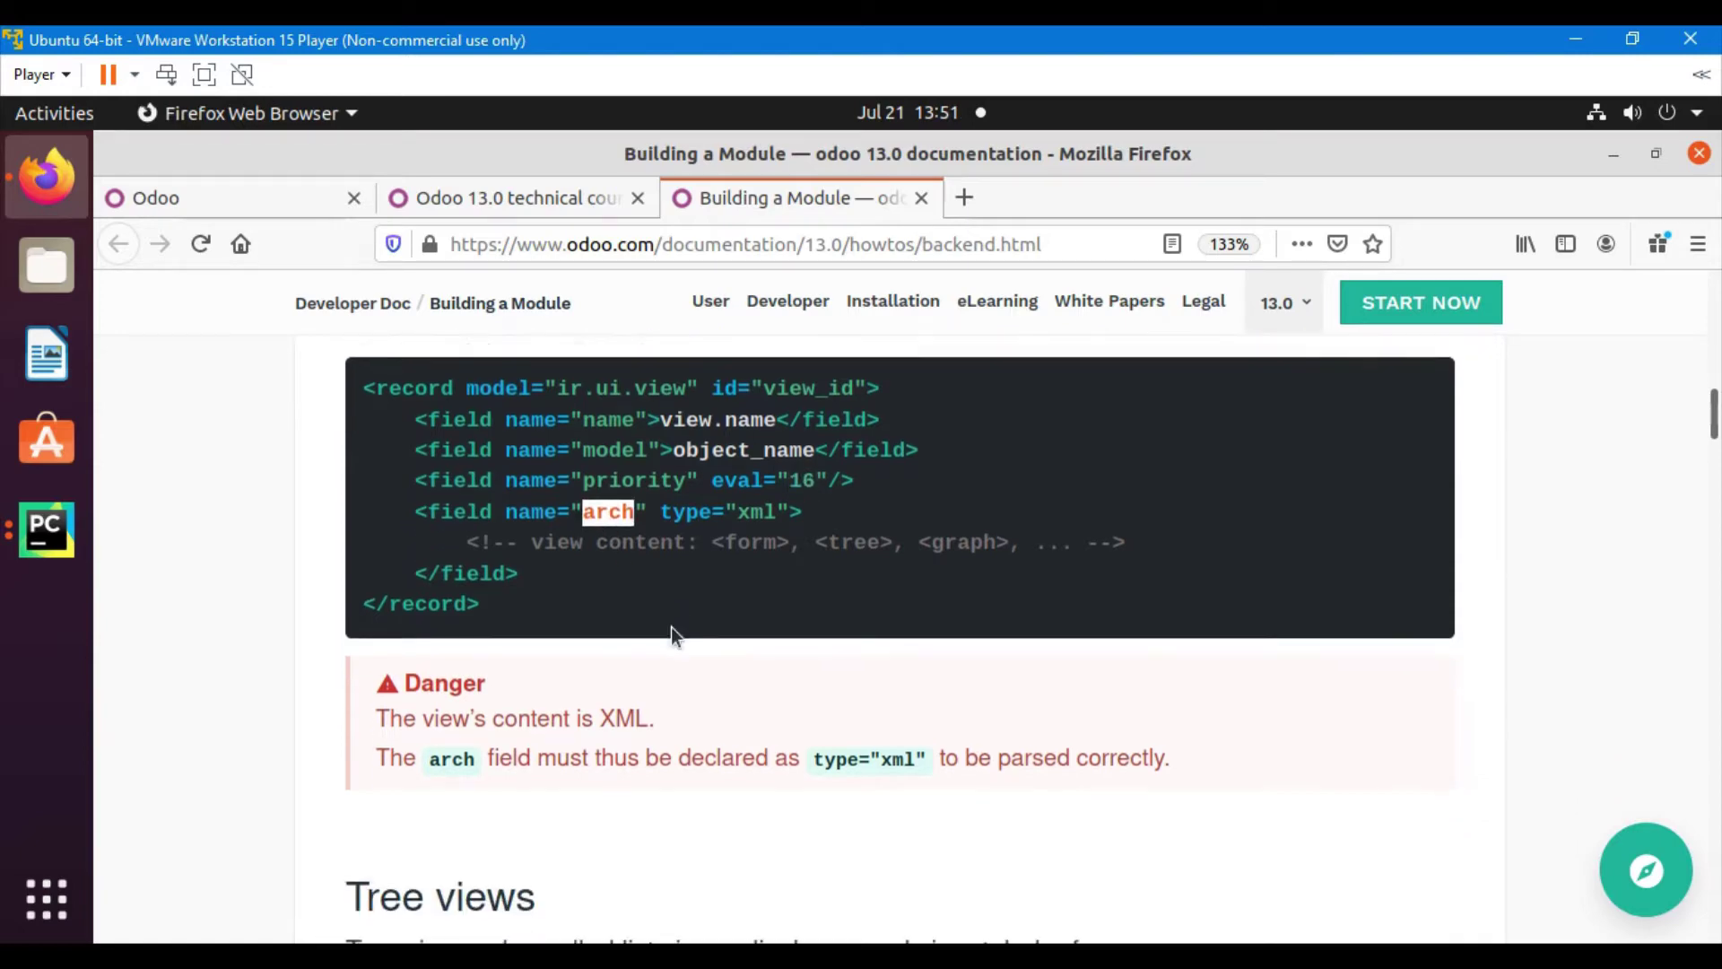
# Highlight the arch field's xml type and the form, tree and graph view types, then the Tree views description.
pyautogui.moveTo(664, 480); pyautogui.dragTo(799, 482)
pyautogui.click(799, 482)
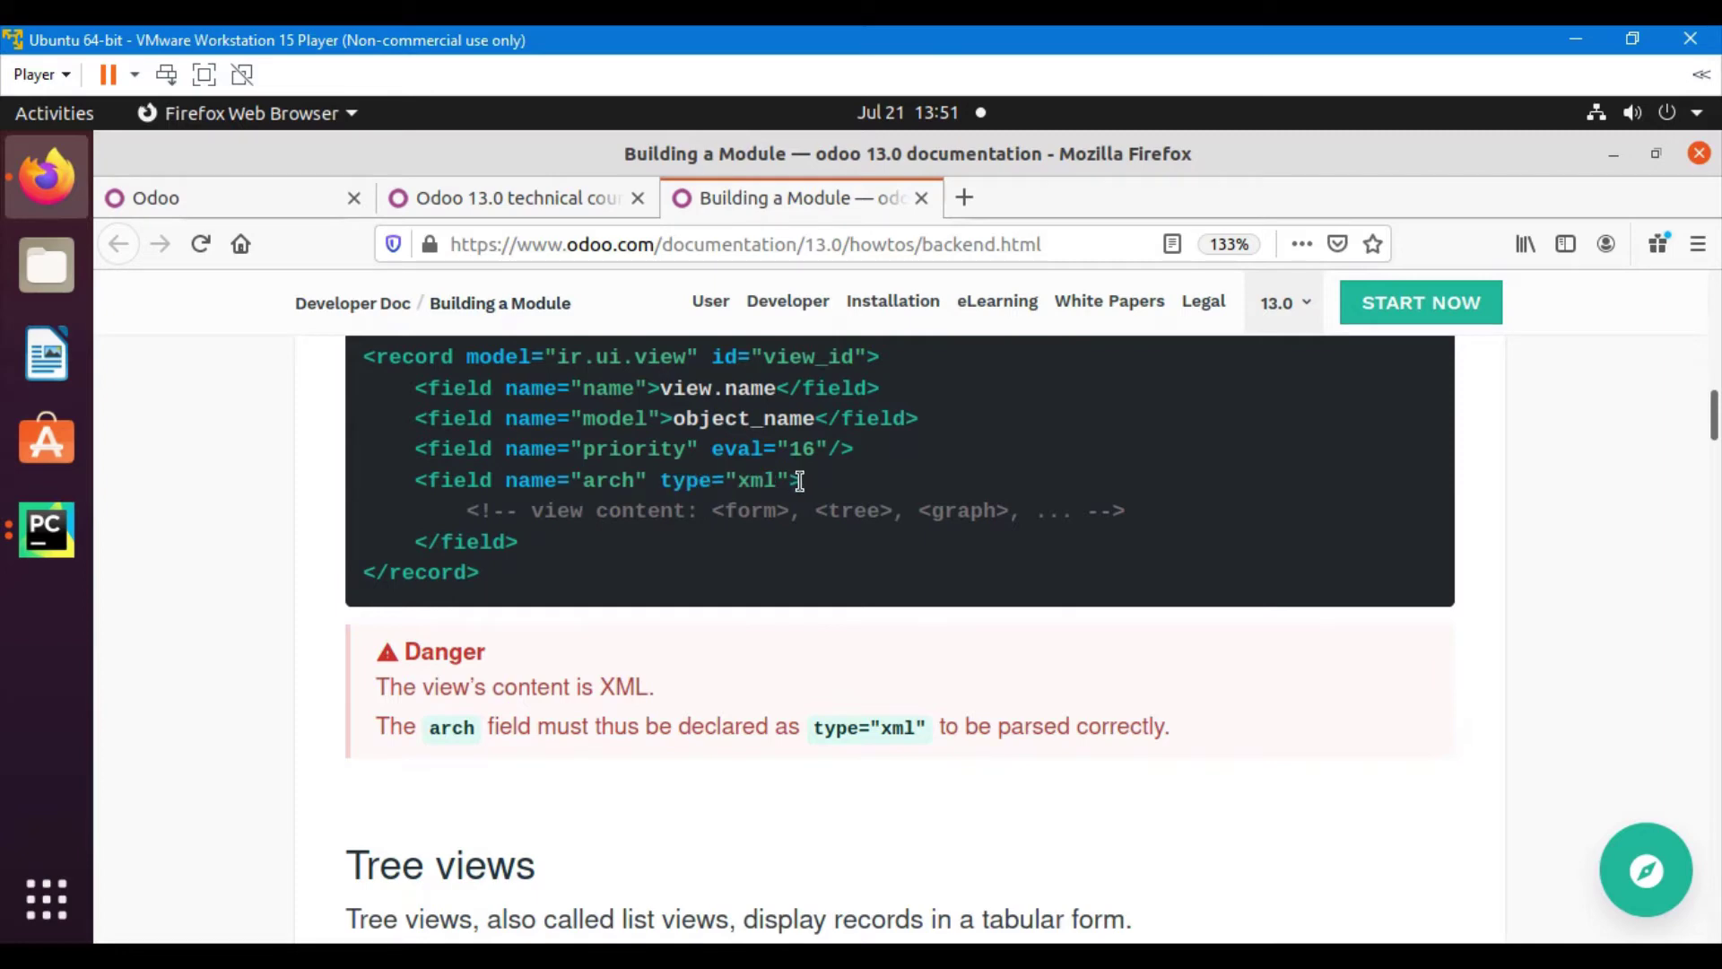
pyautogui.scroll(-2, 545, 418)
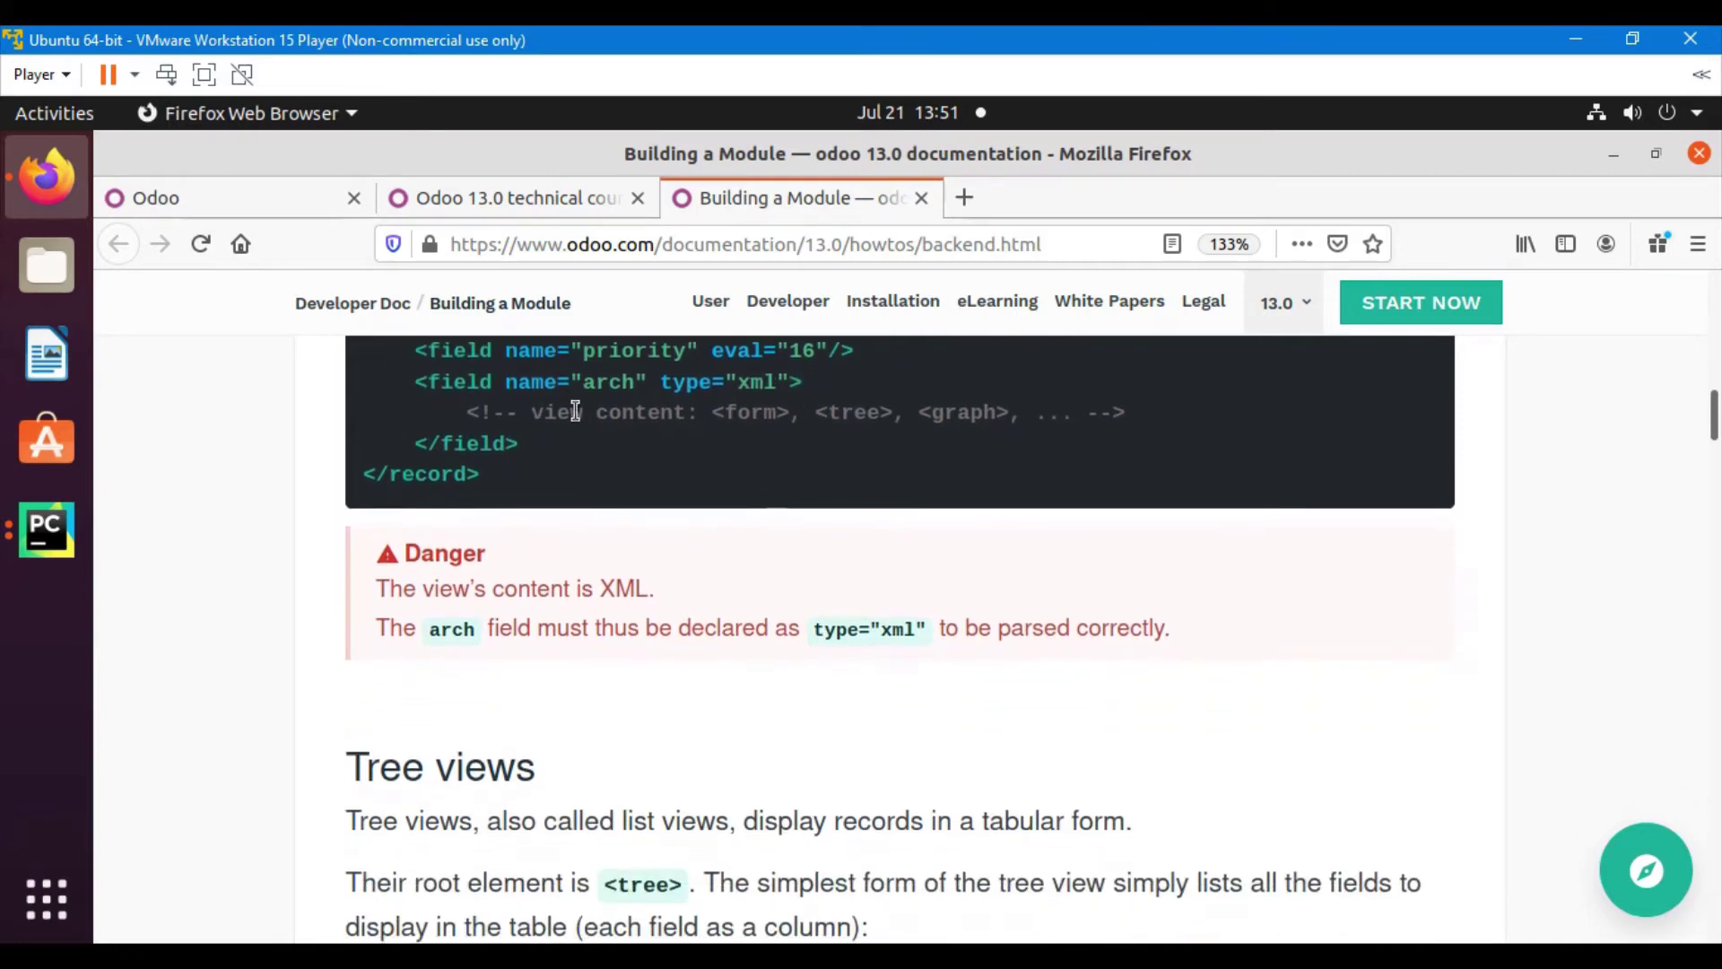
pyautogui.moveTo(544, 412); pyautogui.dragTo(673, 408)
pyautogui.scroll(2, 723, 499)
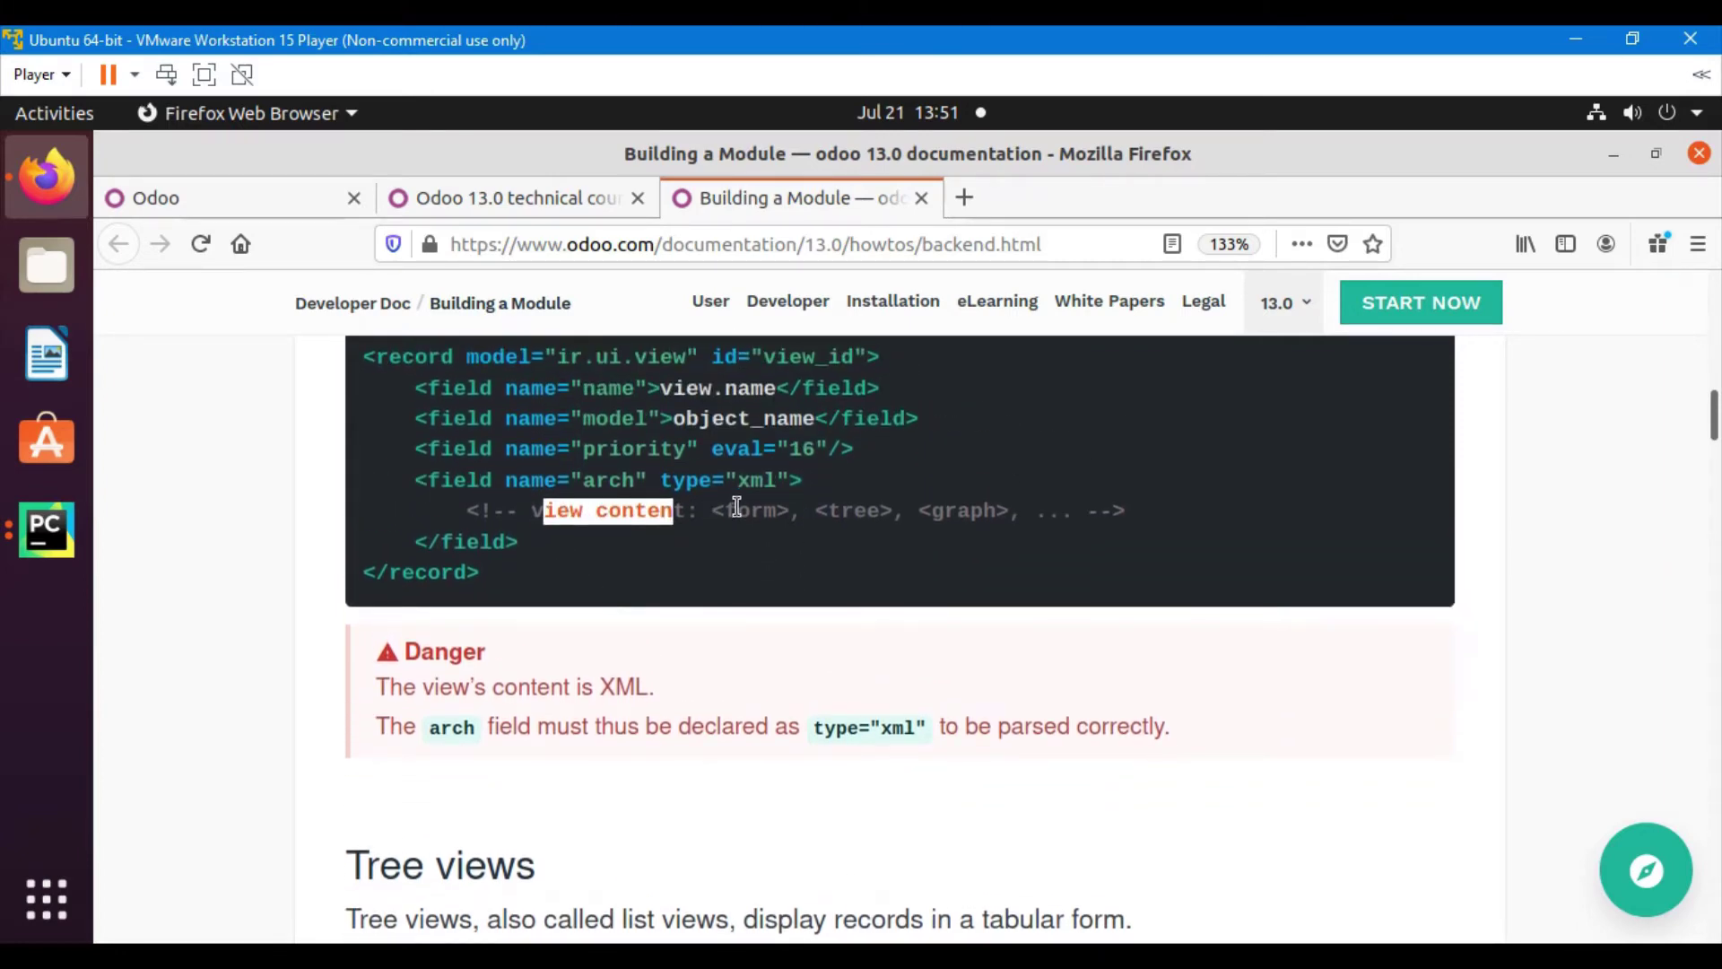
pyautogui.moveTo(749, 511); pyautogui.dragTo(1007, 516)
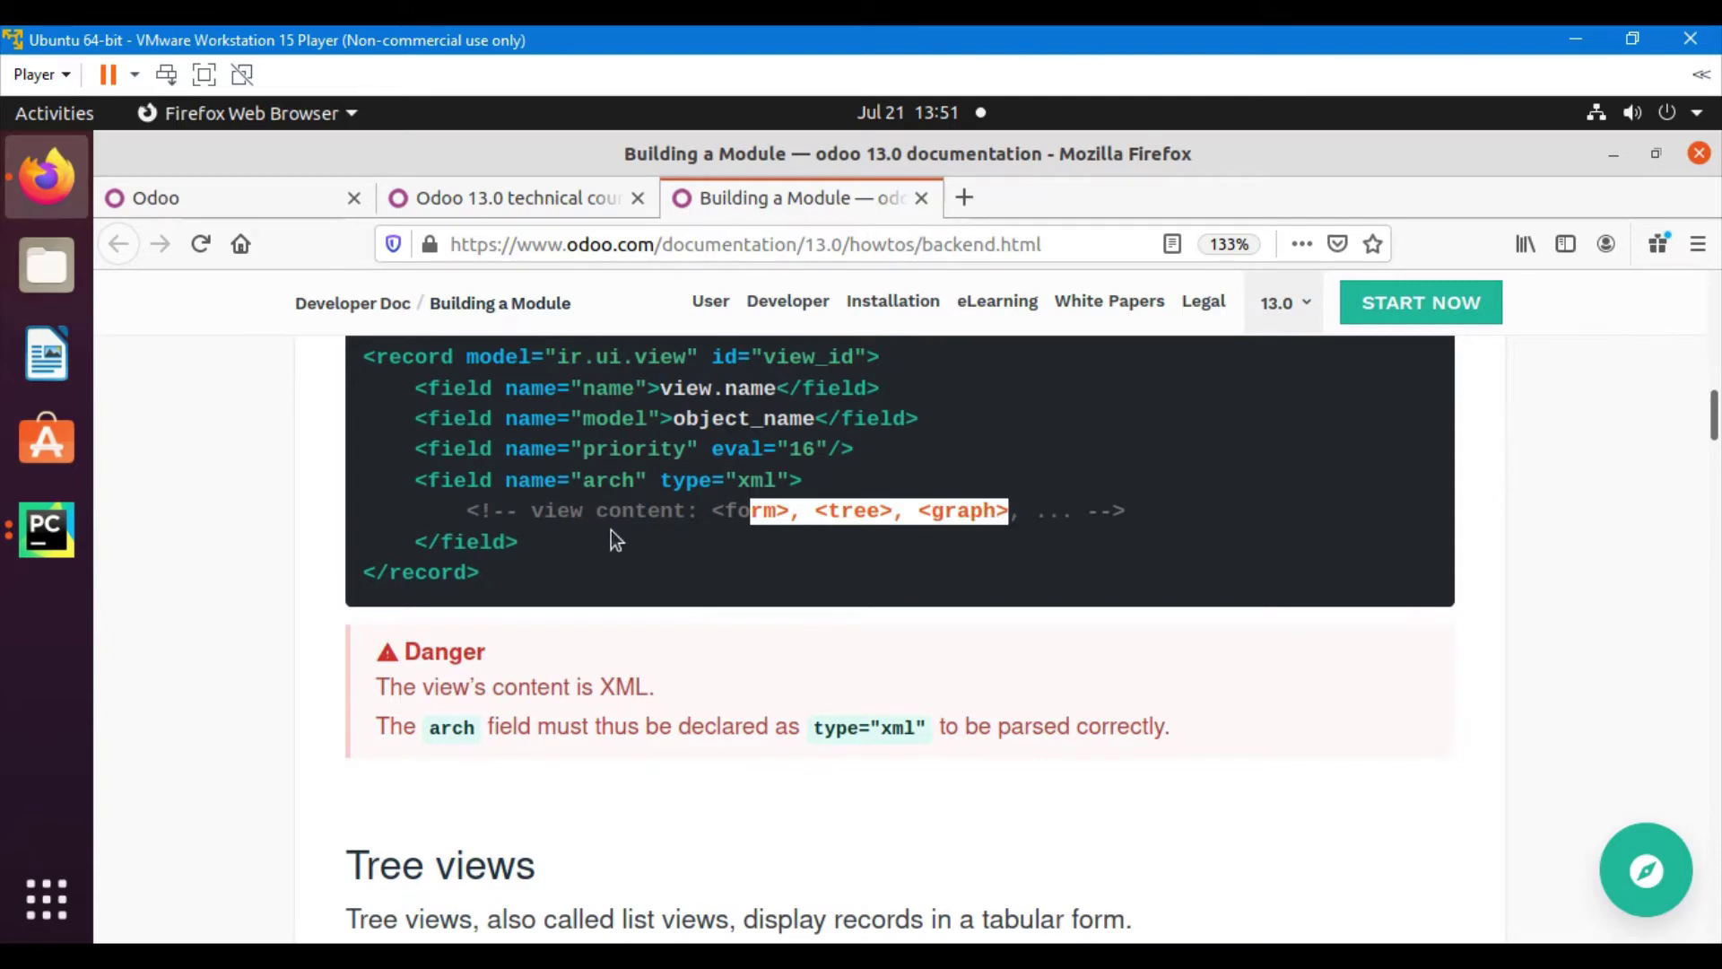
pyautogui.scroll(-3, 627, 475)
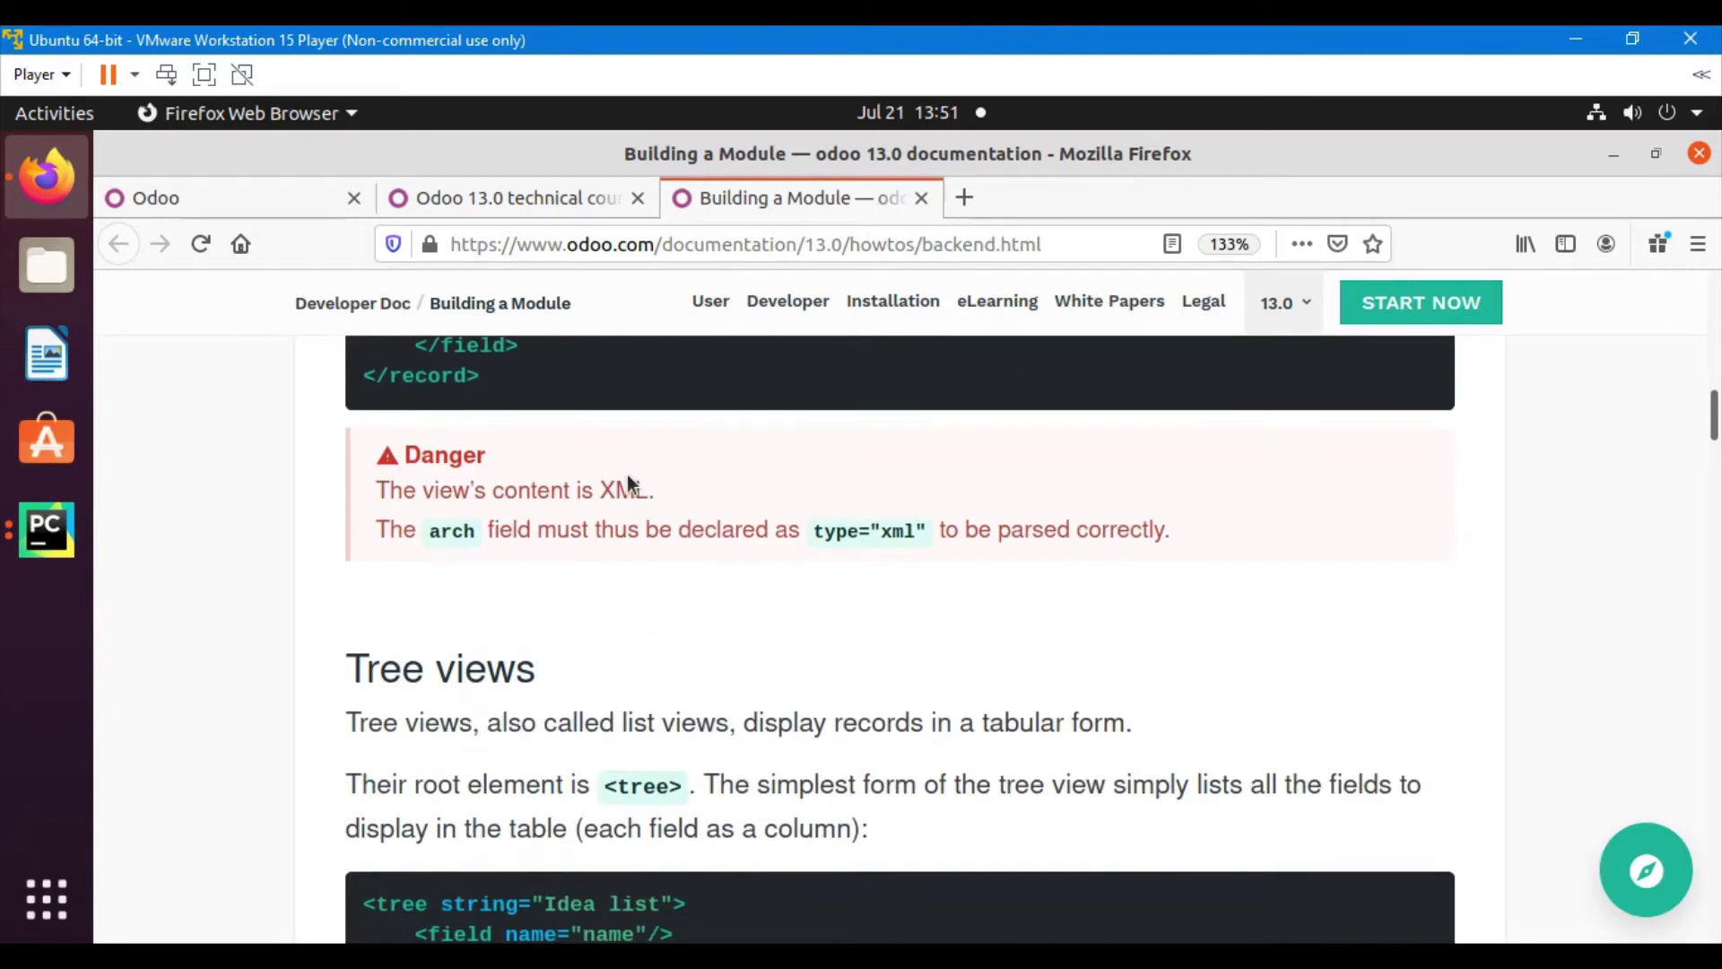
pyautogui.scroll(-1, 449, 476)
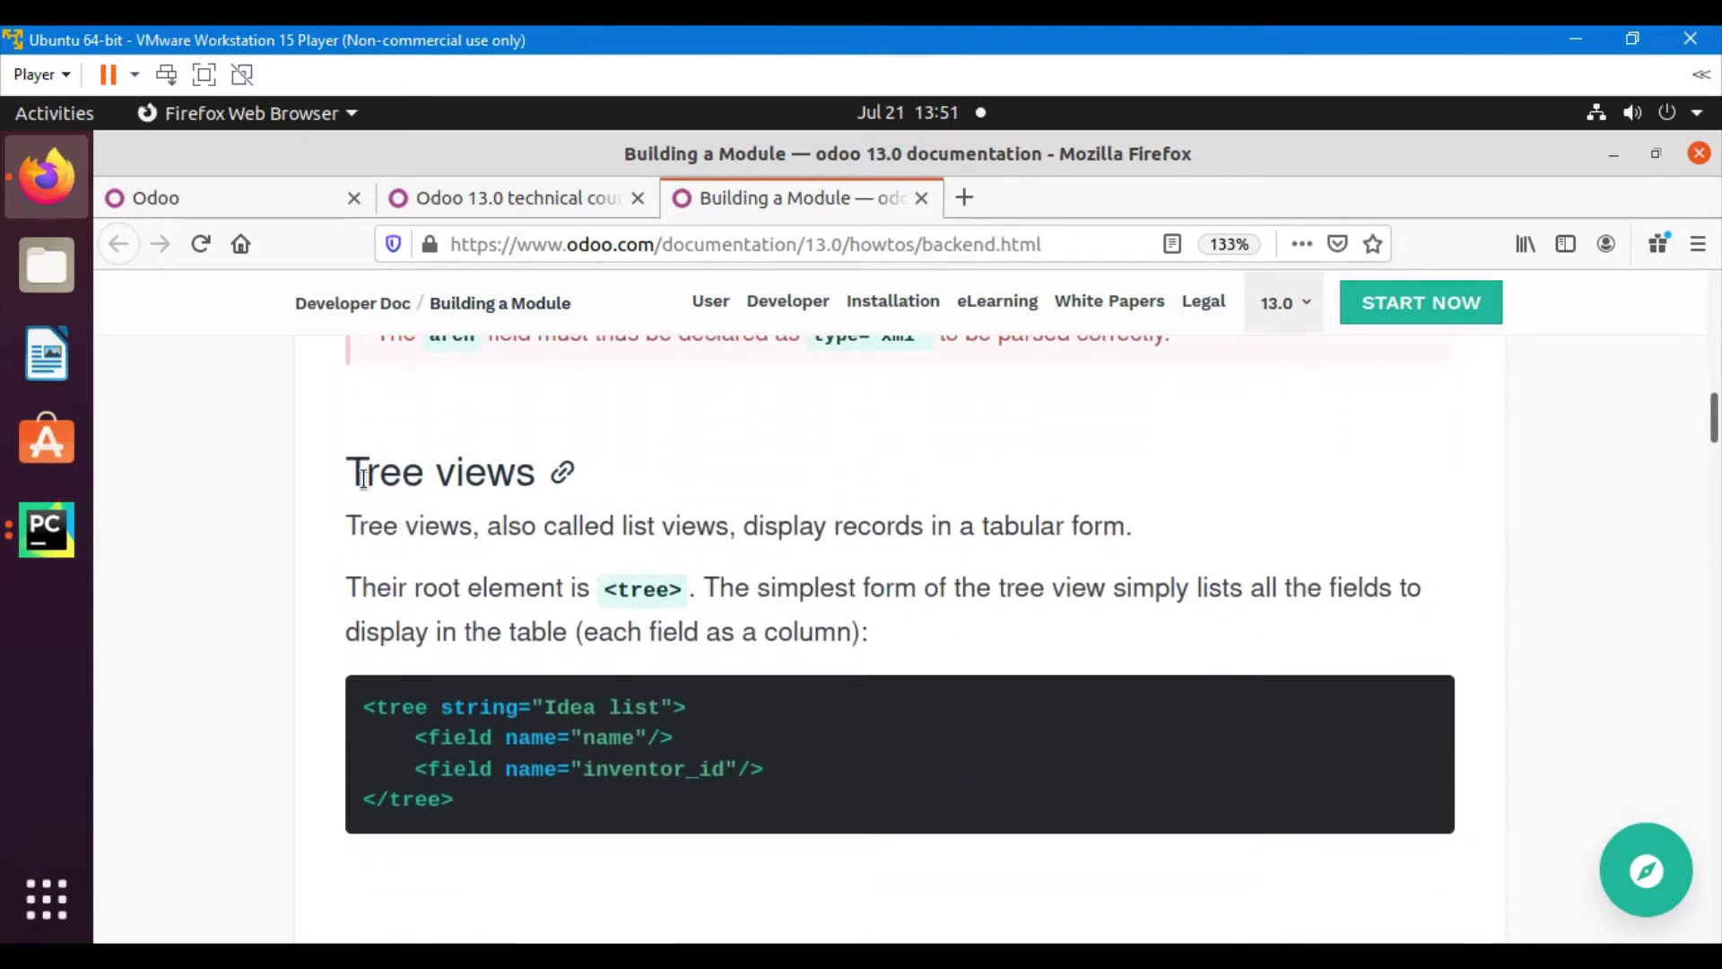
pyautogui.moveTo(366, 469); pyautogui.dragTo(494, 435)
pyautogui.scroll(-1, 492, 538)
pyautogui.moveTo(675, 427); pyautogui.dragTo(708, 427)
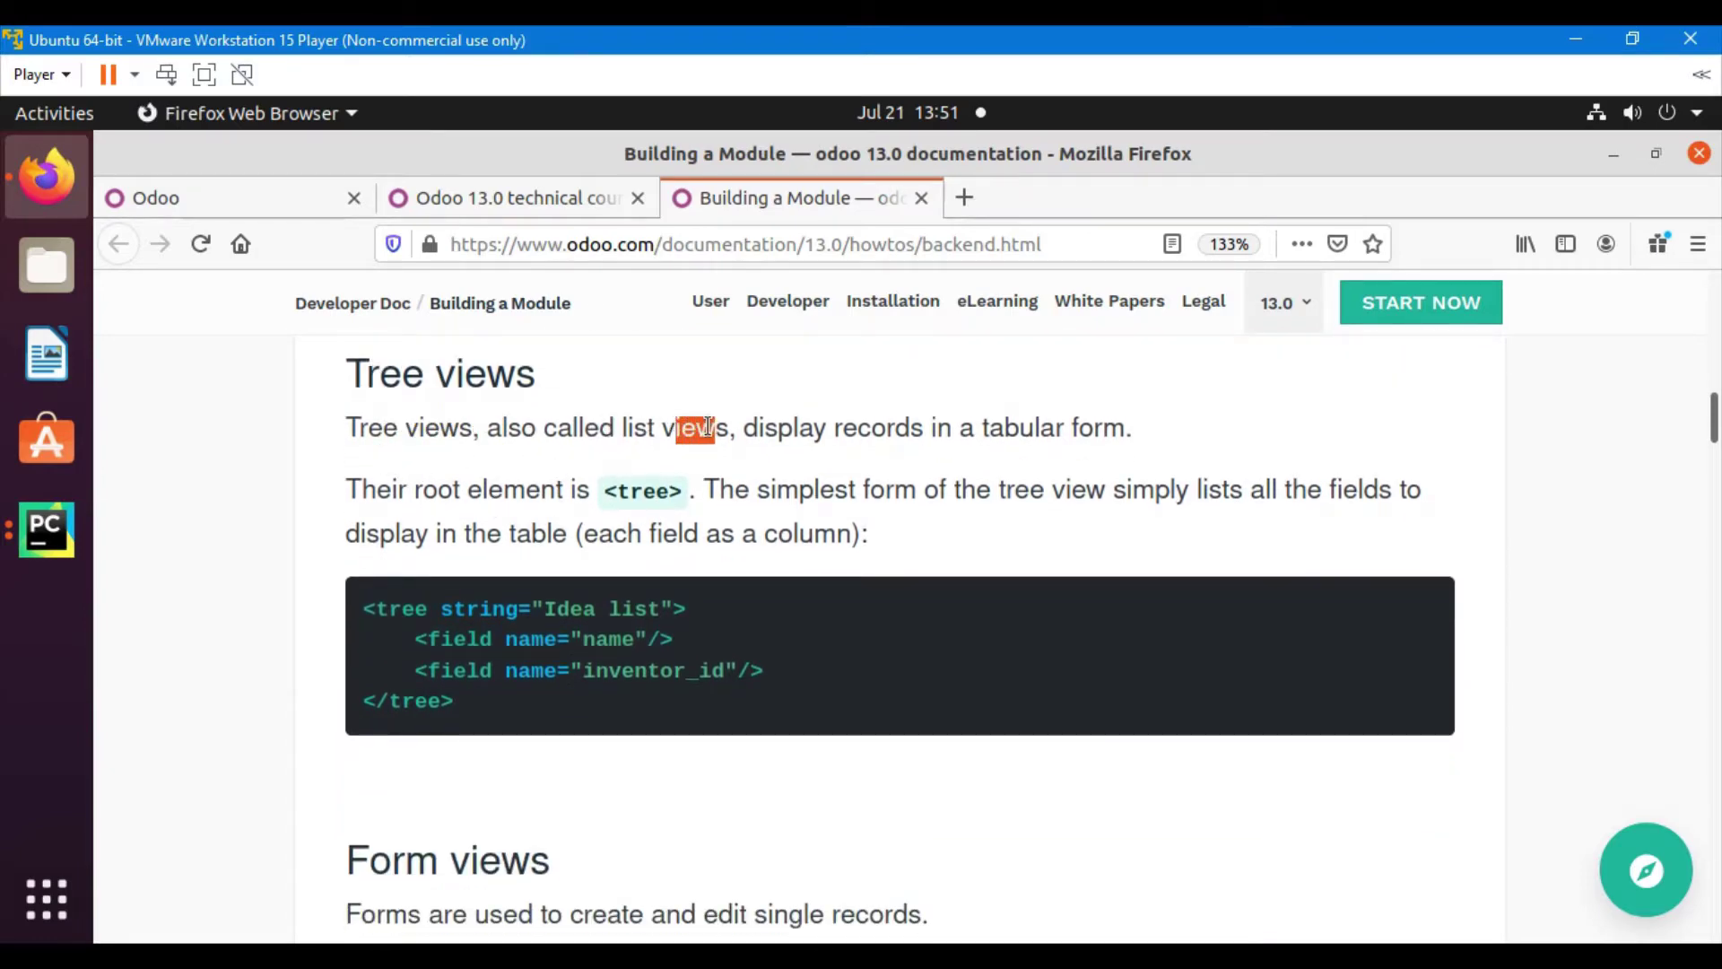
# Return the course tab to the Courses list and highlight that tree views show records as a table.
pyautogui.click(431, 199)
pyautogui.click(184, 357)
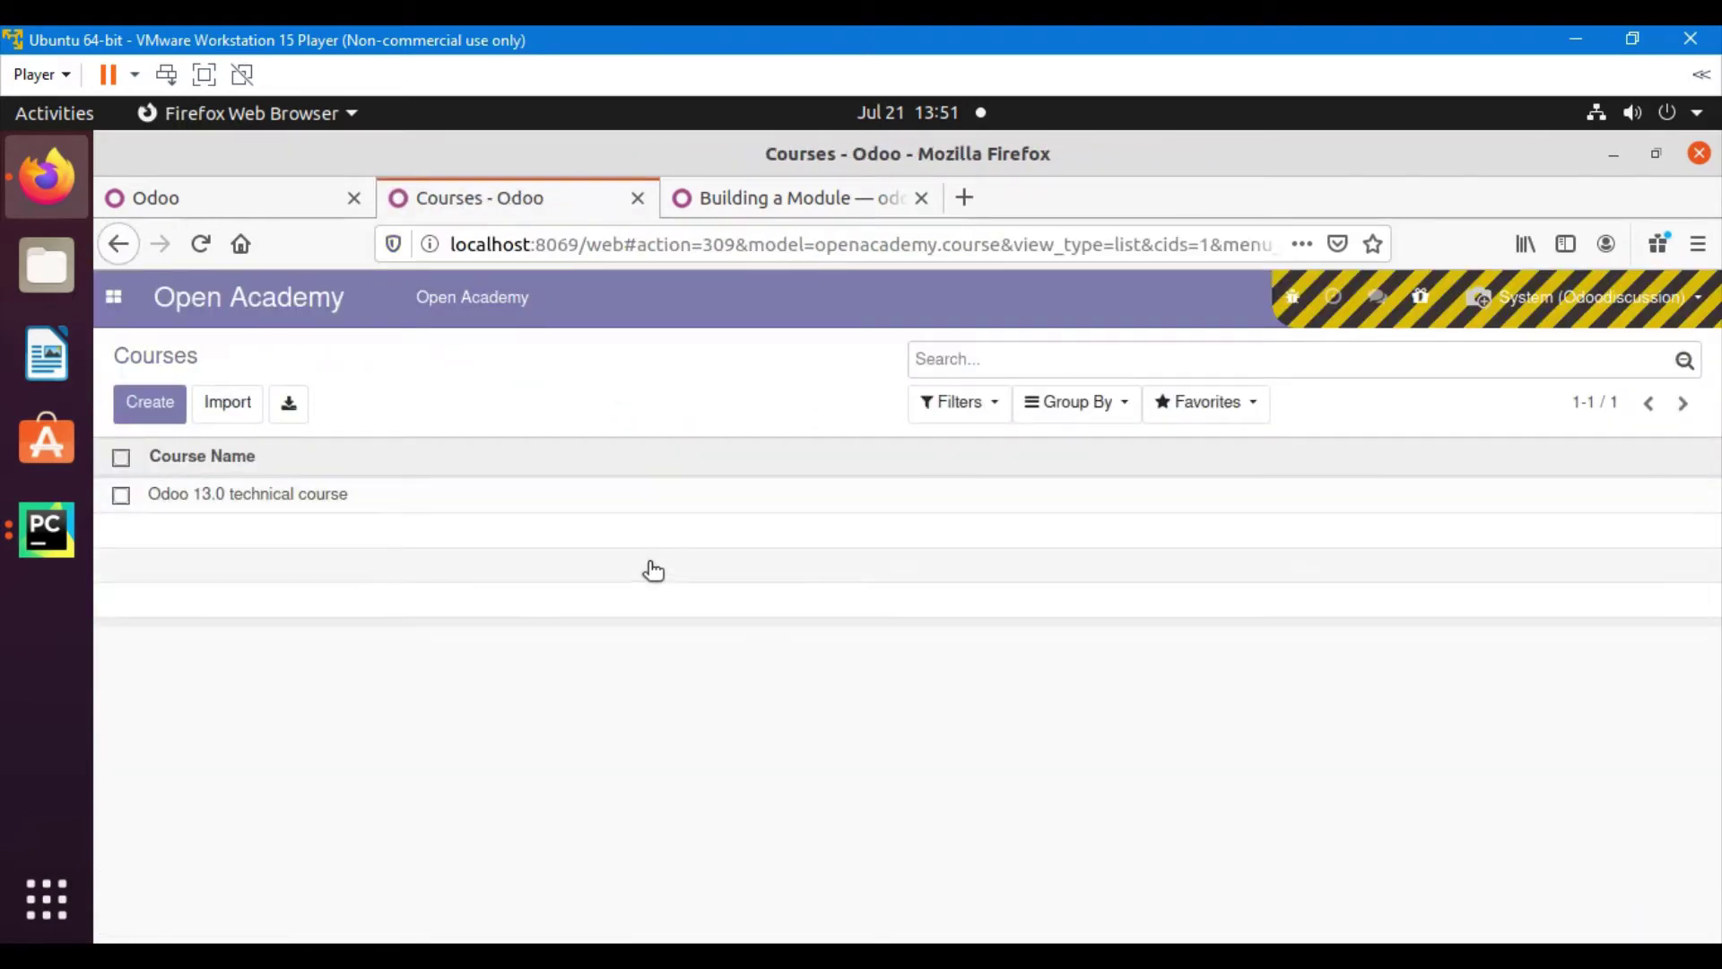
pyautogui.click(794, 198)
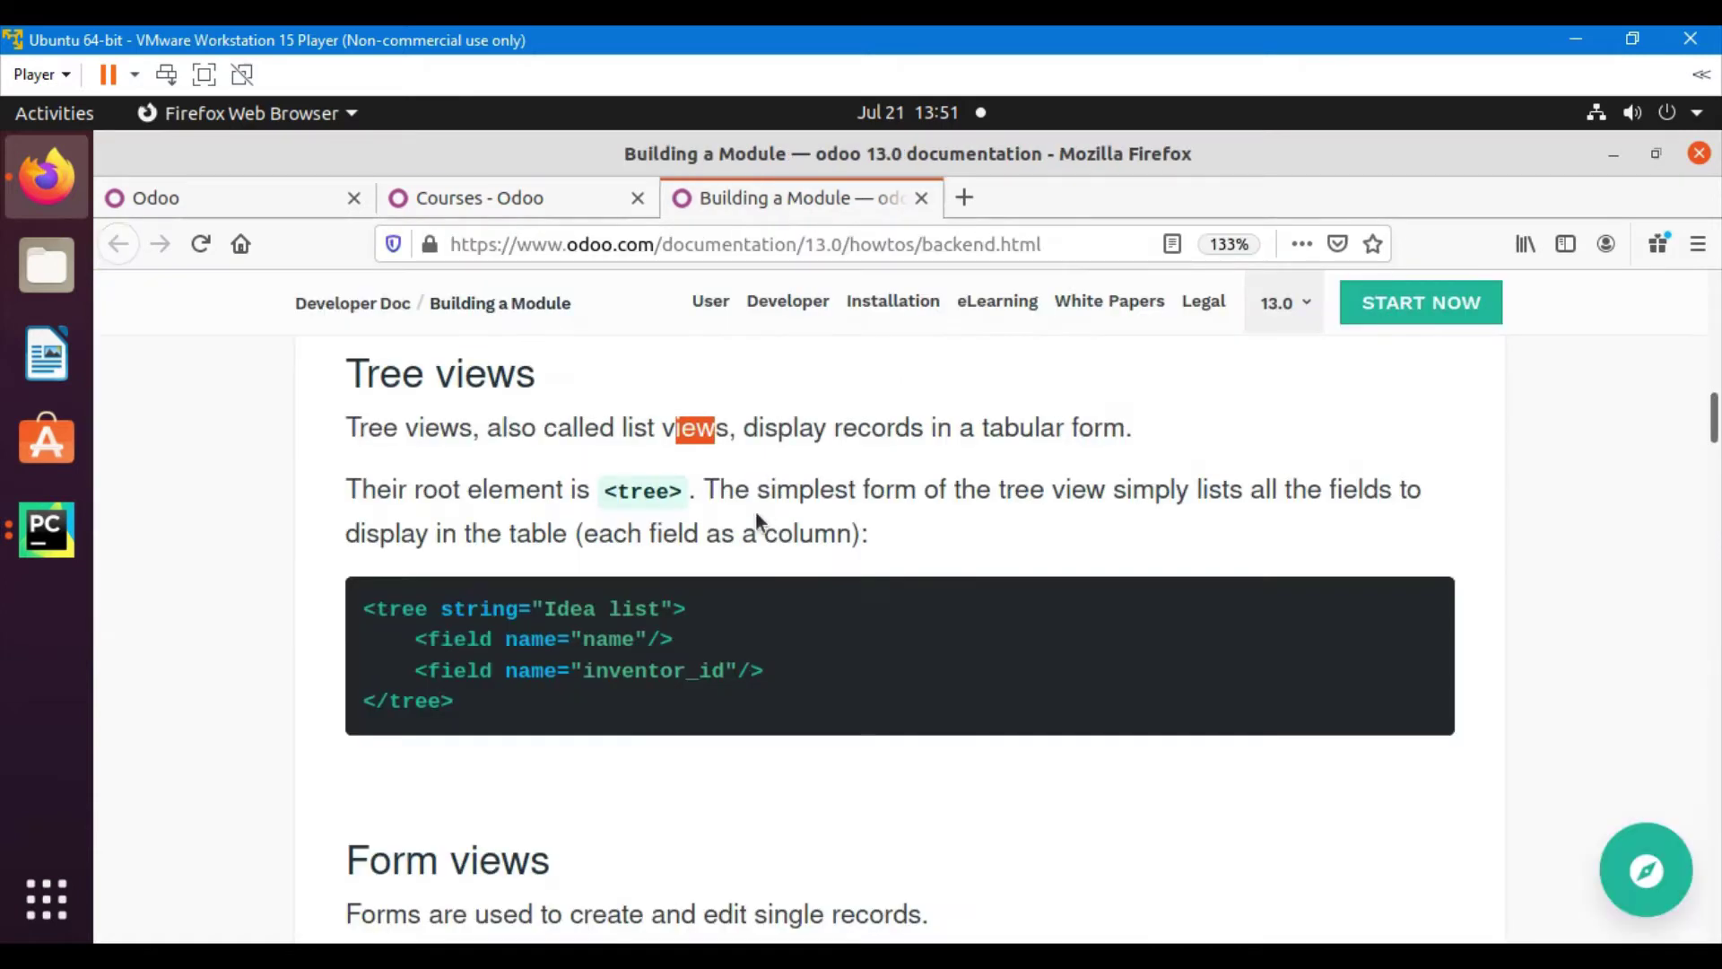
pyautogui.moveTo(757, 433); pyautogui.dragTo(1093, 433)
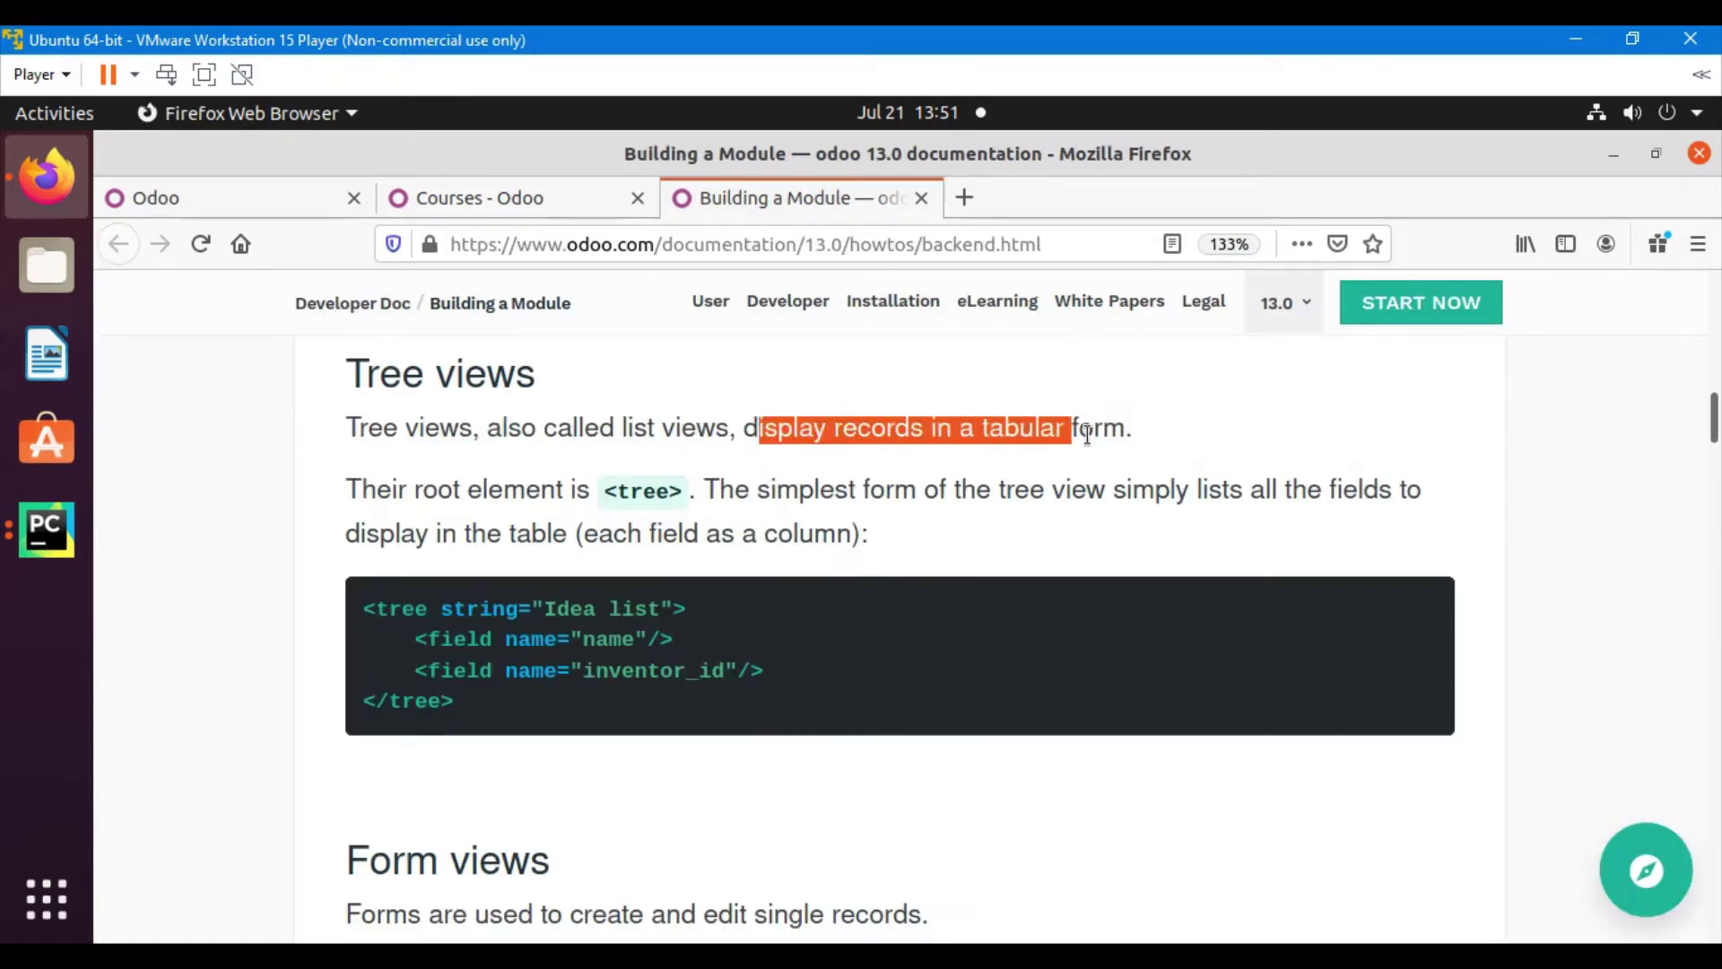
pyautogui.click(551, 206)
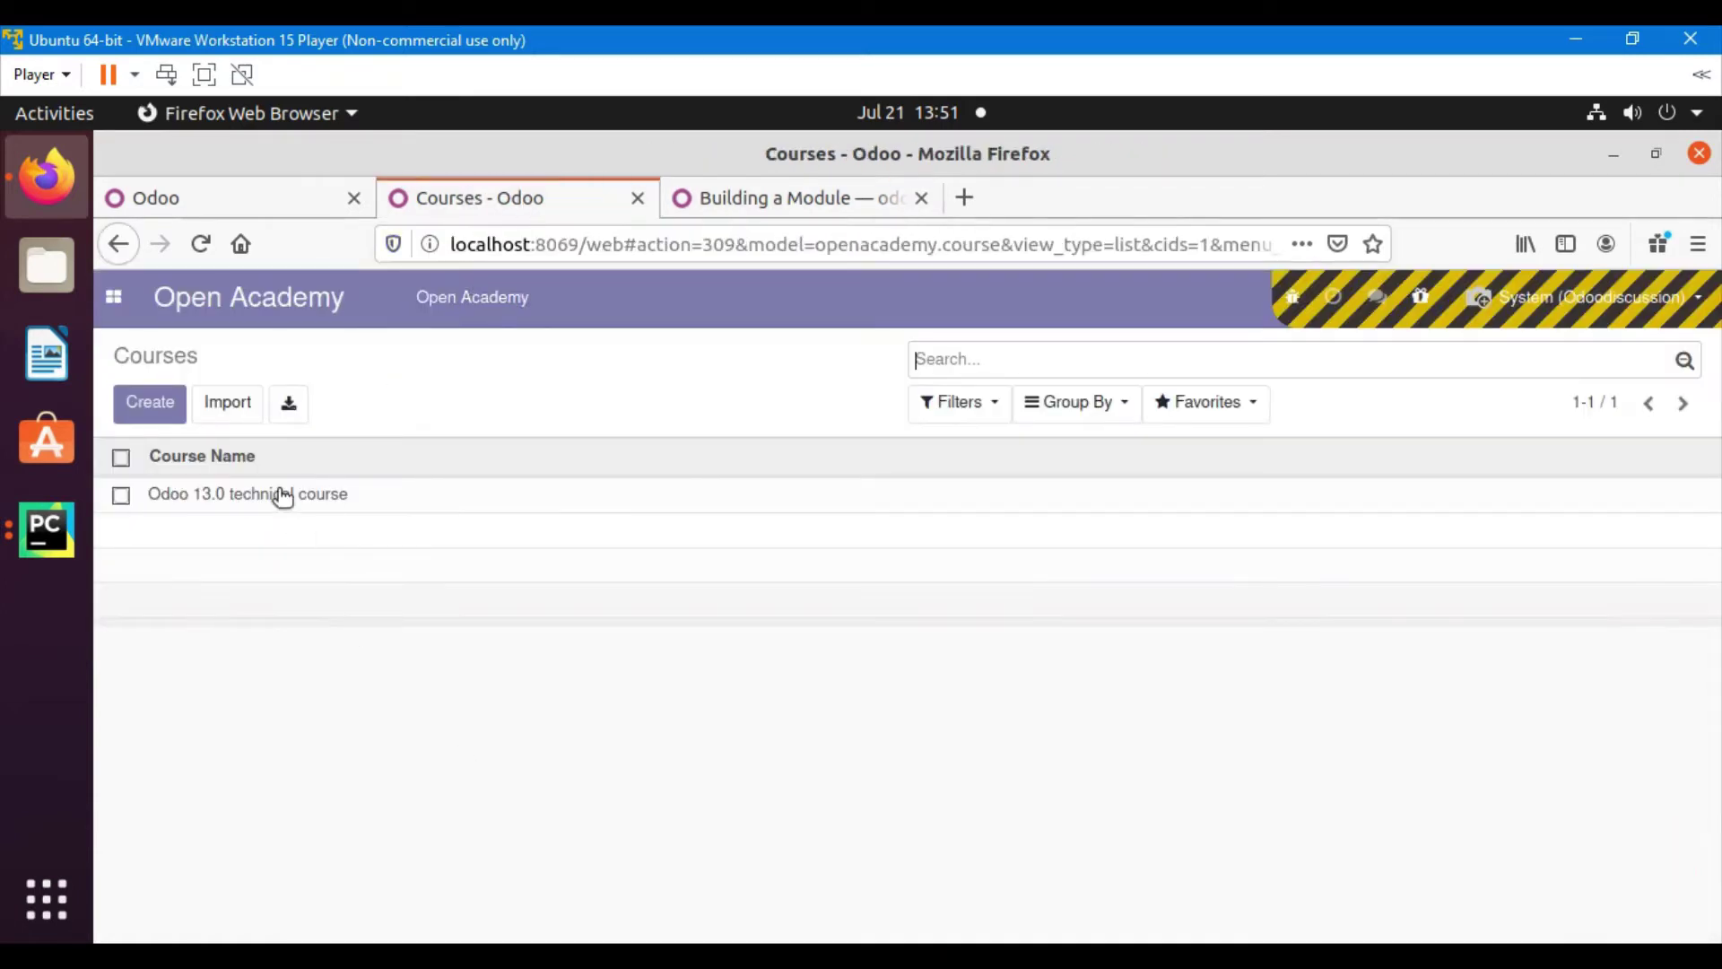
pyautogui.click(715, 206)
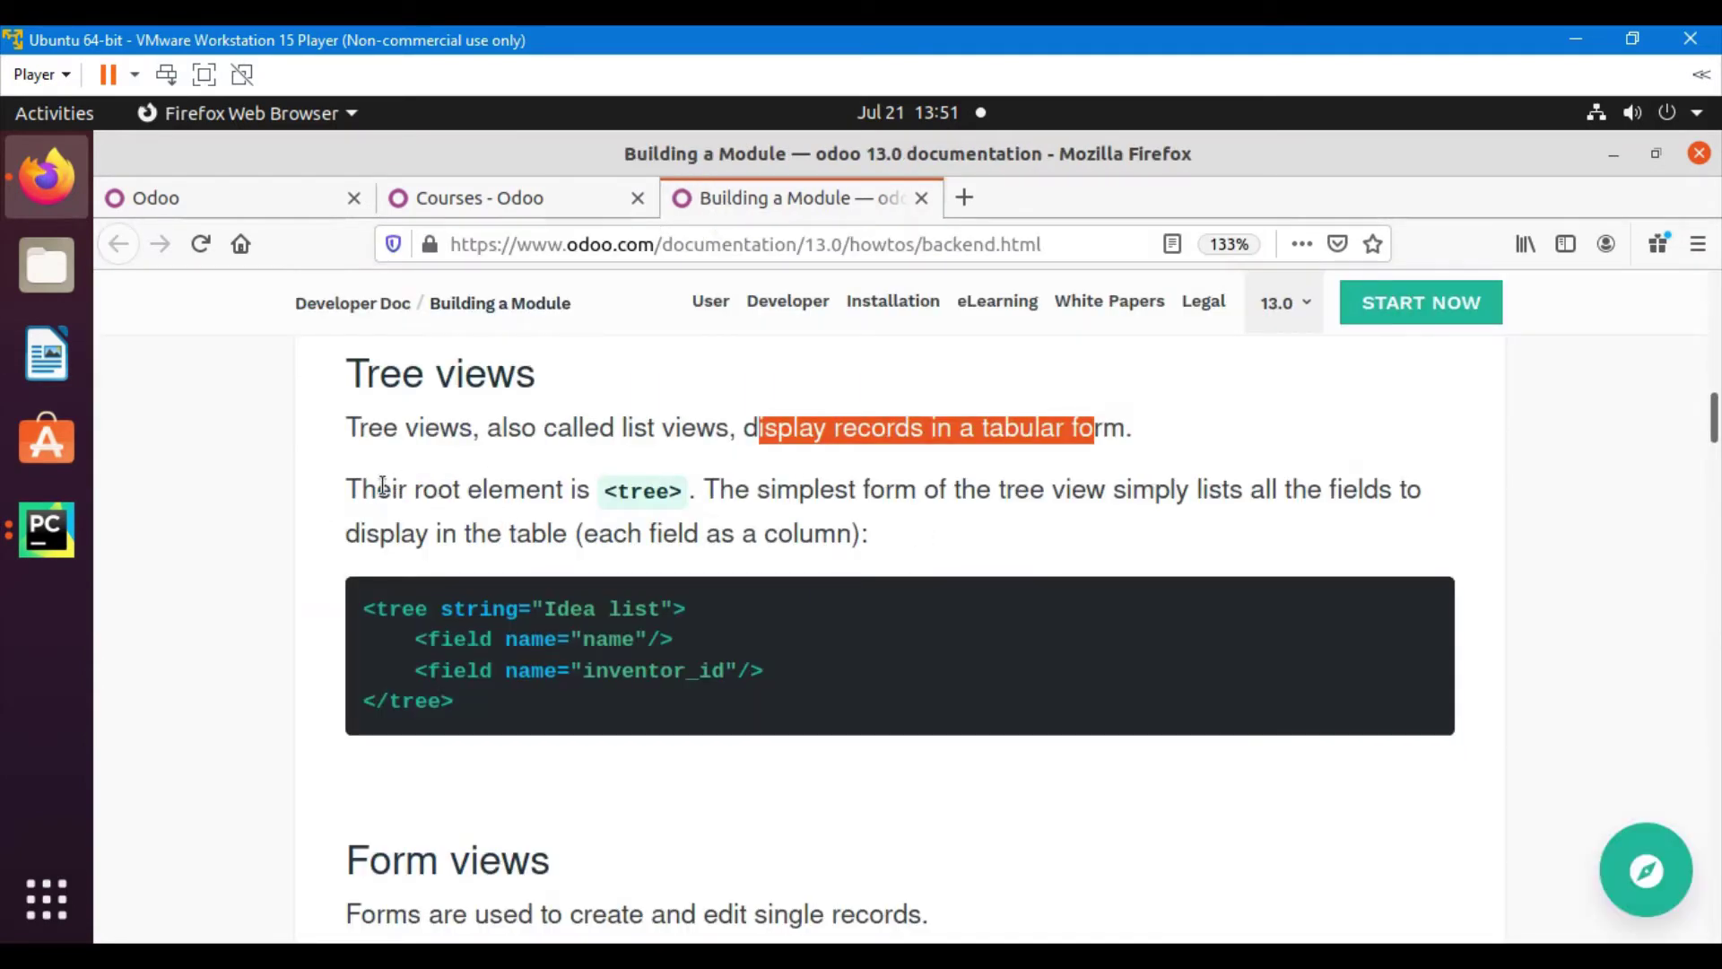
# Highlight that the root element of a tree view is tree.
pyautogui.click(347, 487)
pyautogui.scroll(1, 362, 585)
pyautogui.moveTo(353, 589); pyautogui.dragTo(627, 591)
pyautogui.scroll(-1, 626, 591)
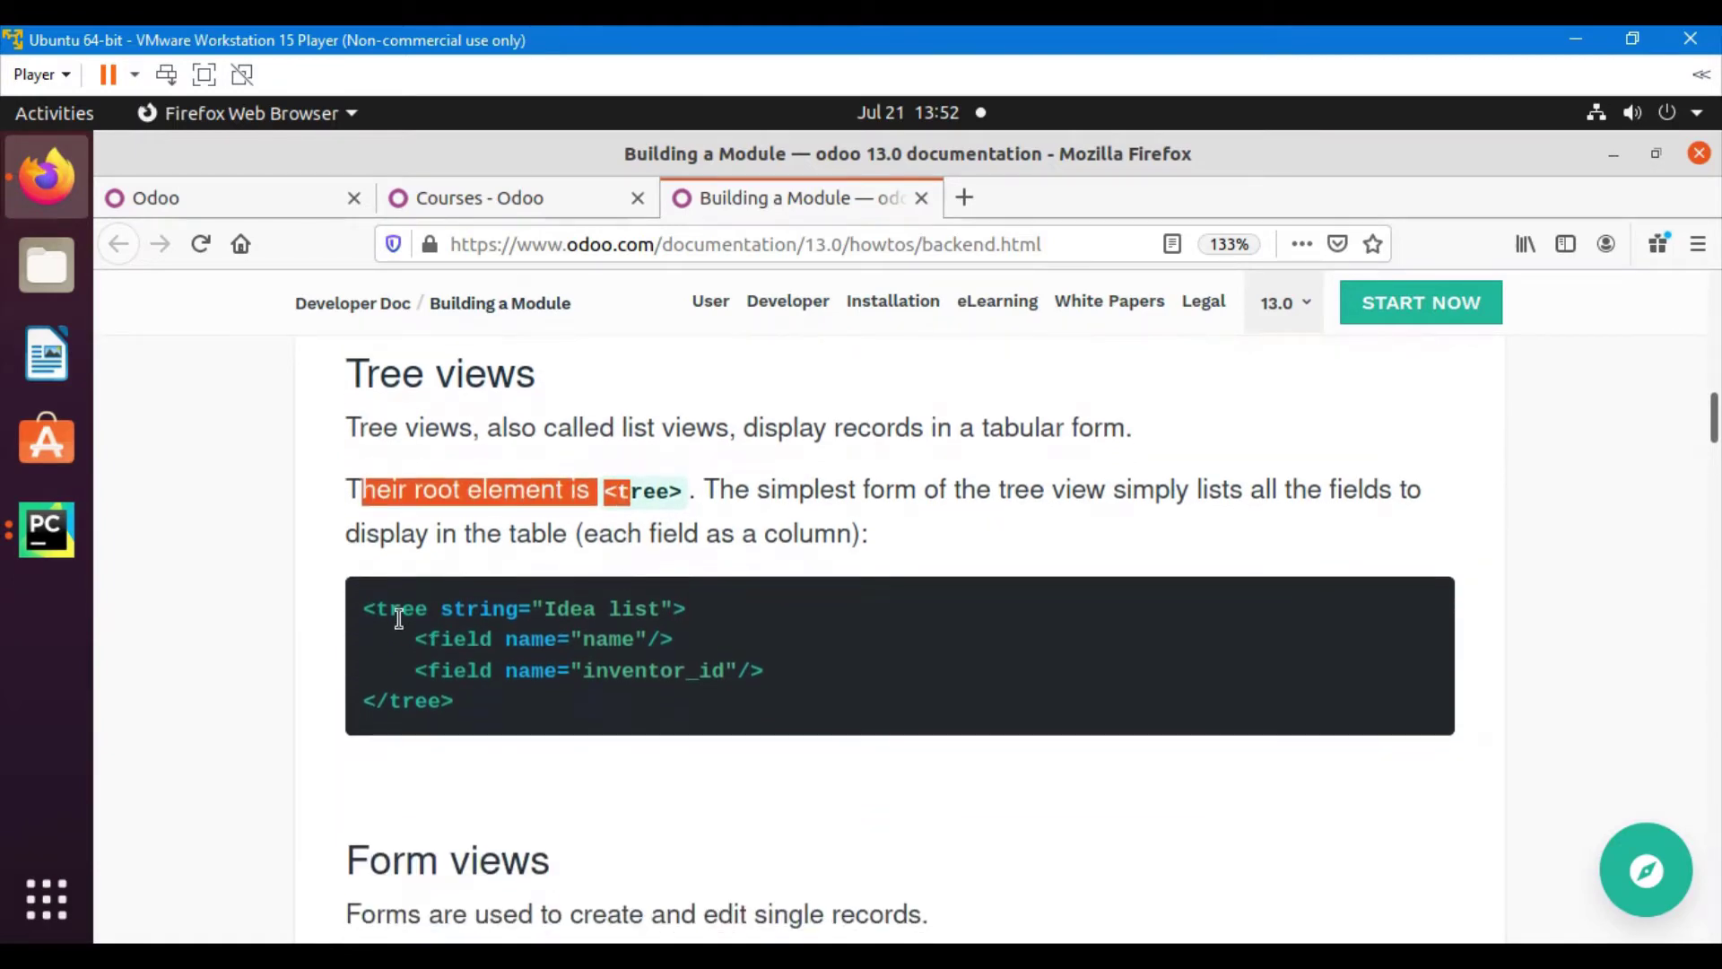
pyautogui.doubleClick(396, 608)
pyautogui.doubleClick(489, 610)
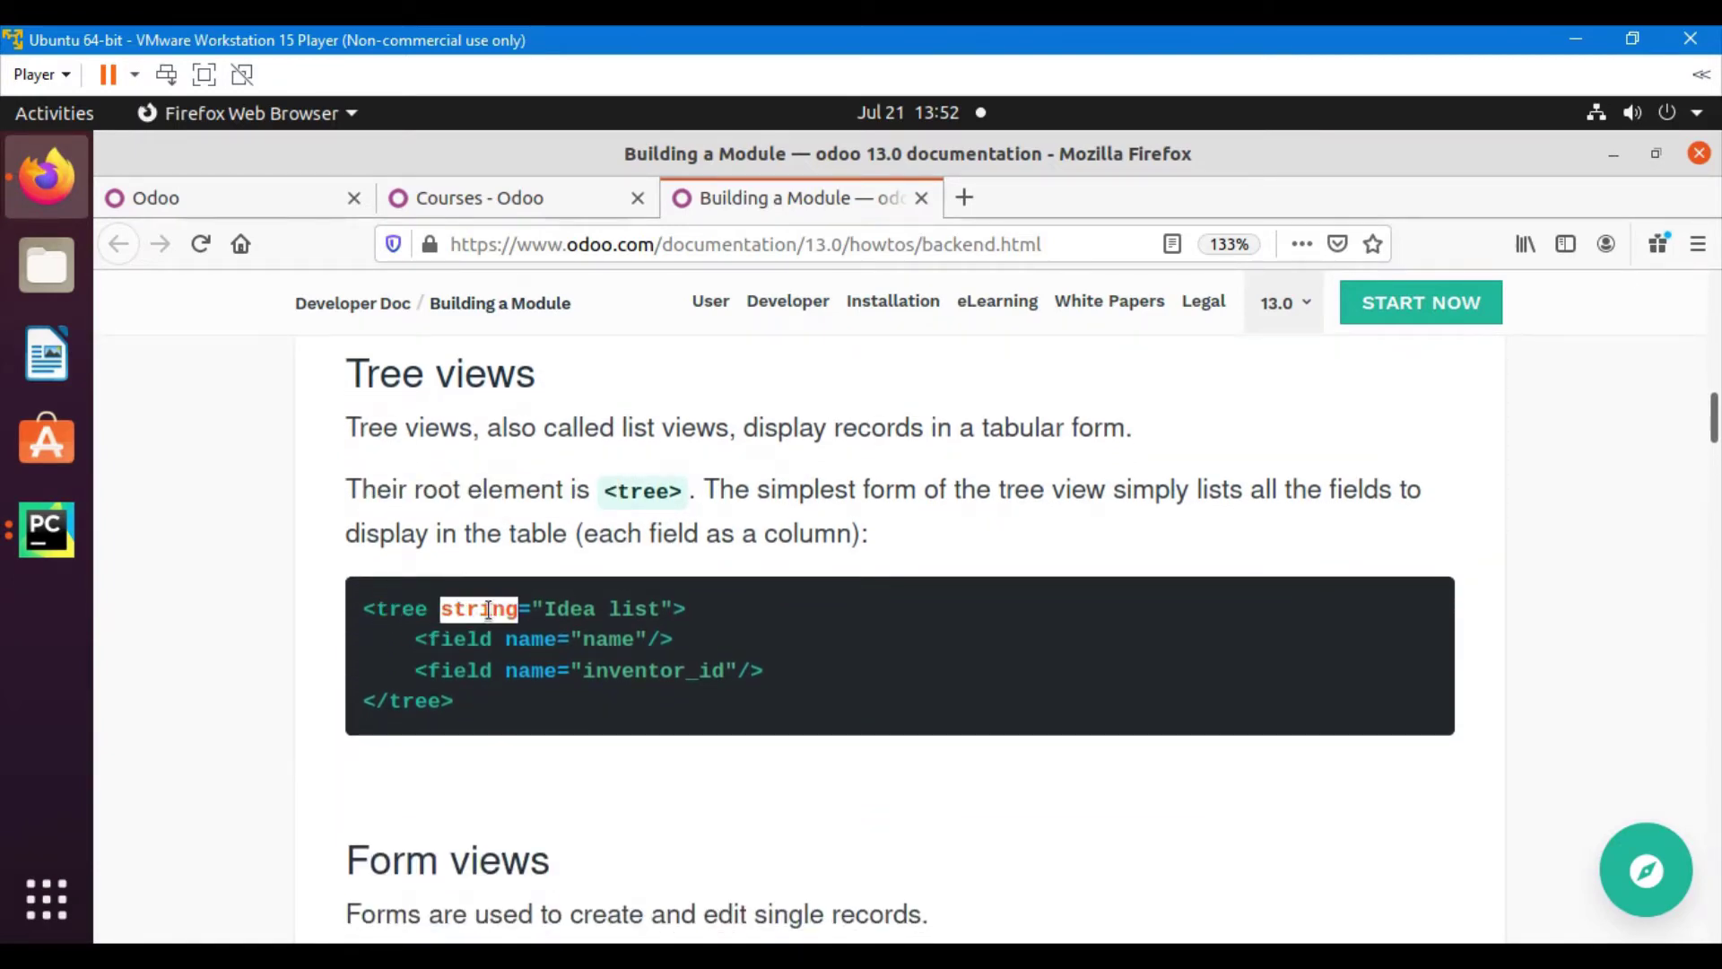
pyautogui.click(415, 611)
pyautogui.moveTo(438, 608); pyautogui.dragTo(675, 608)
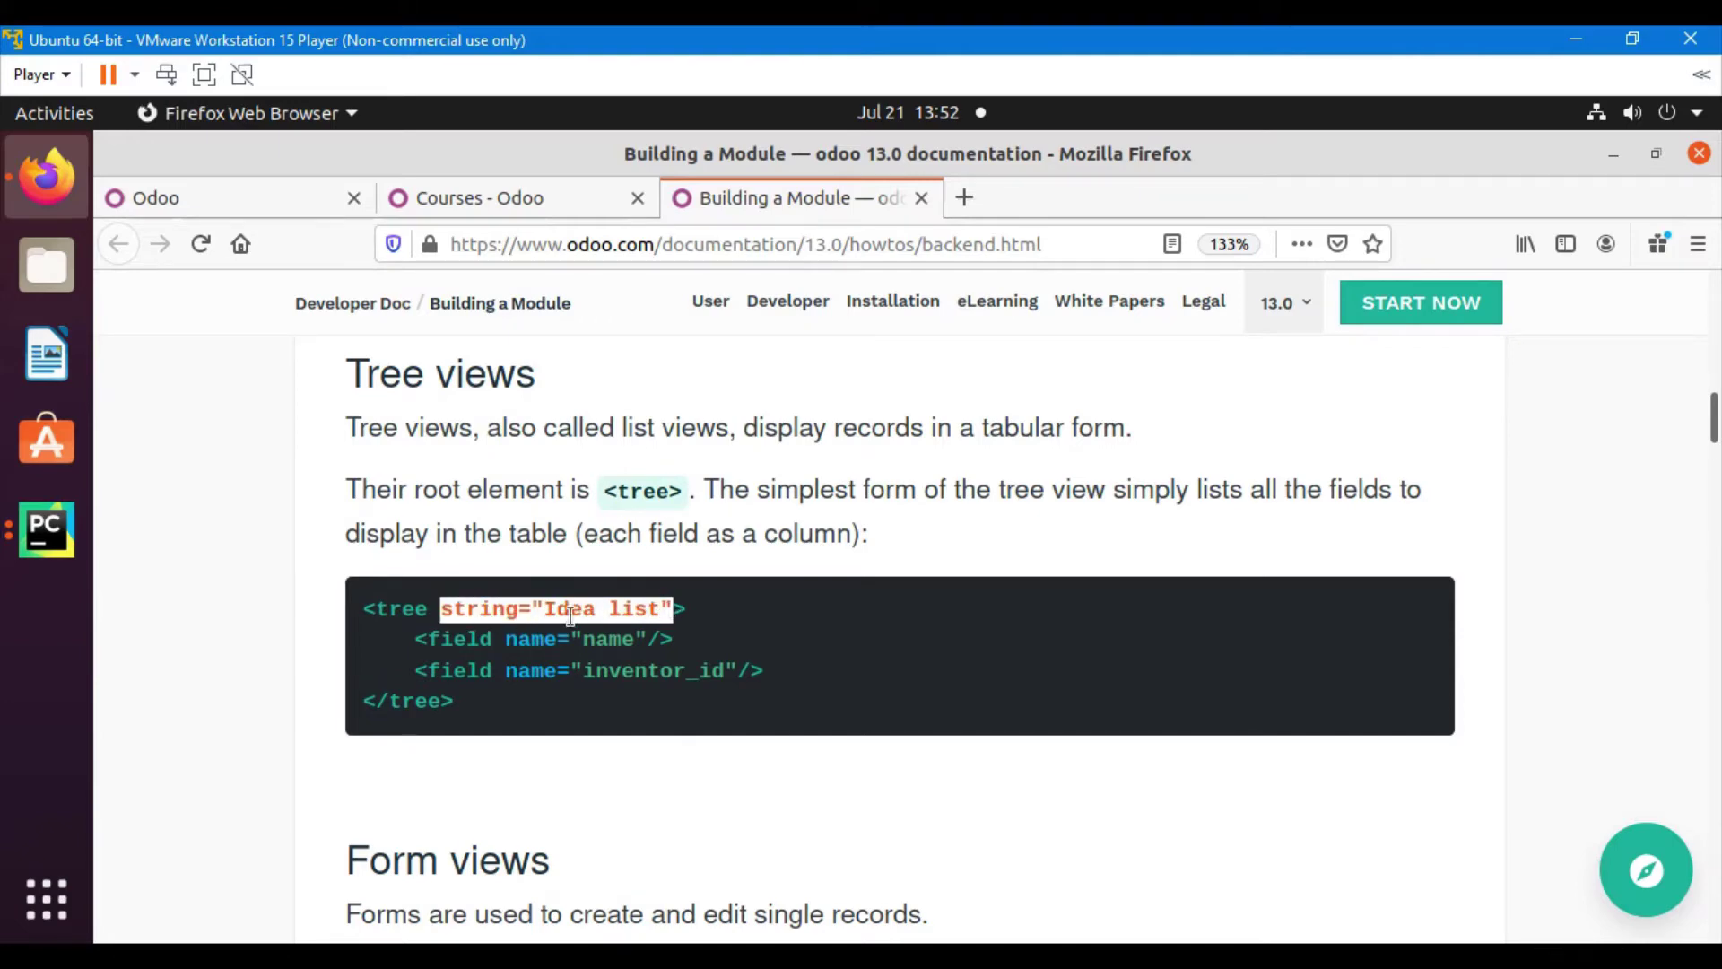
pyautogui.scroll(-1, 468, 610)
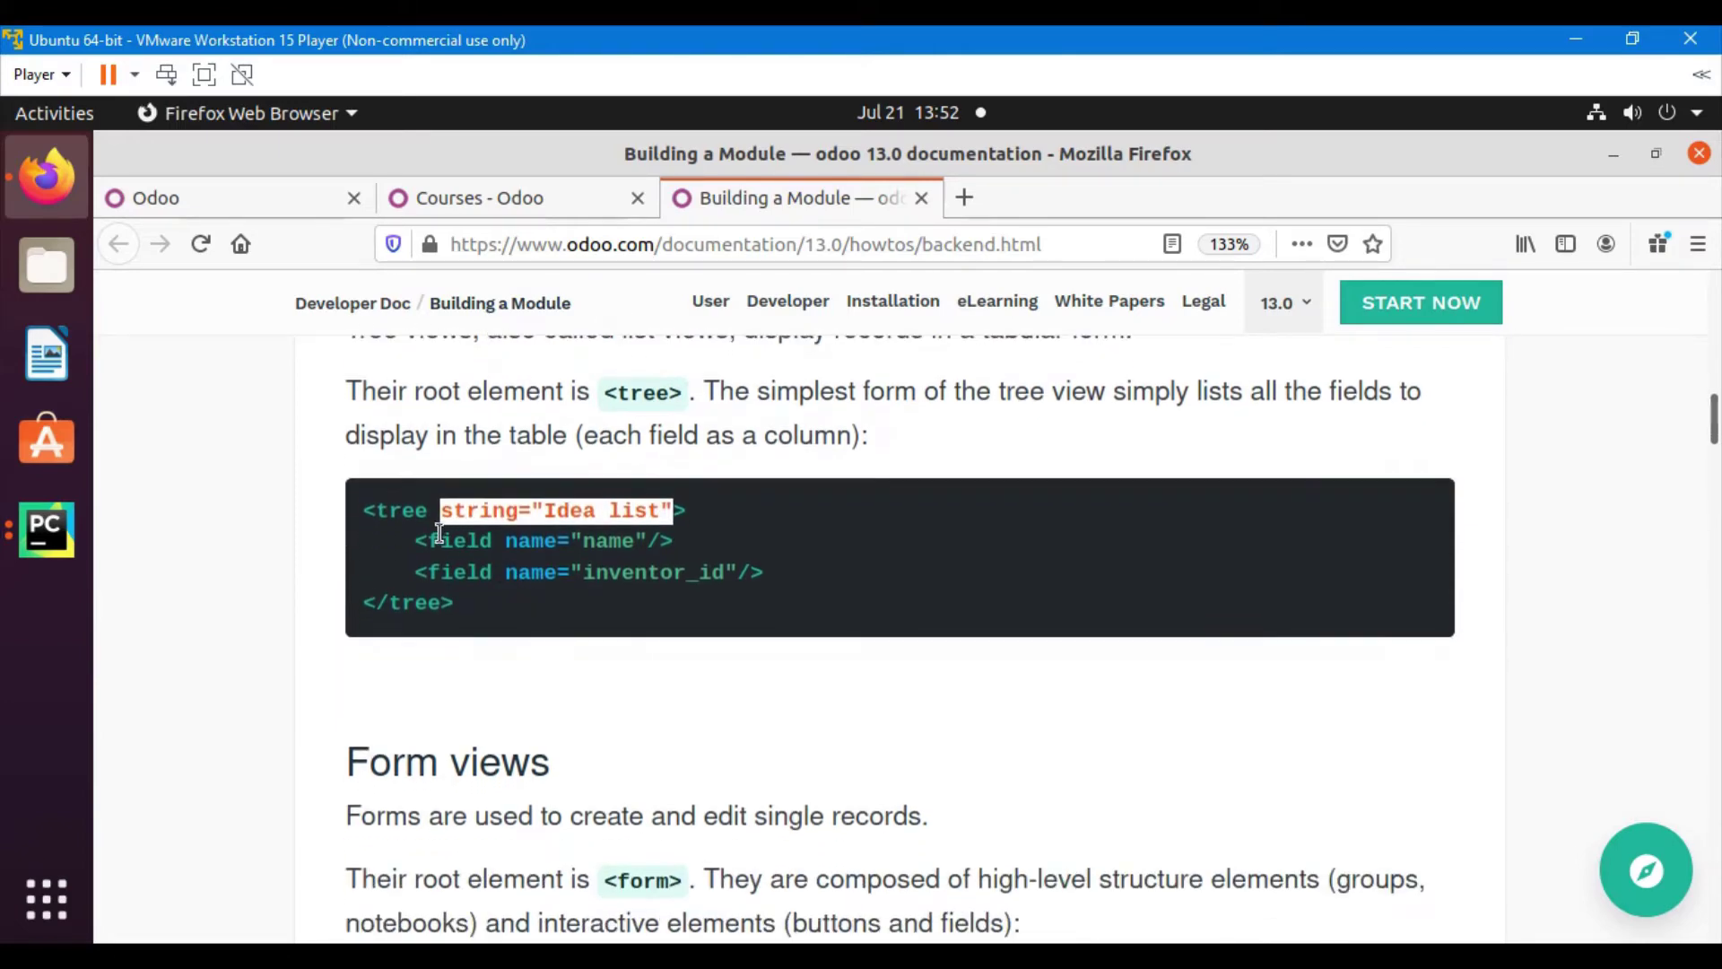
pyautogui.moveTo(414, 540); pyautogui.dragTo(738, 567)
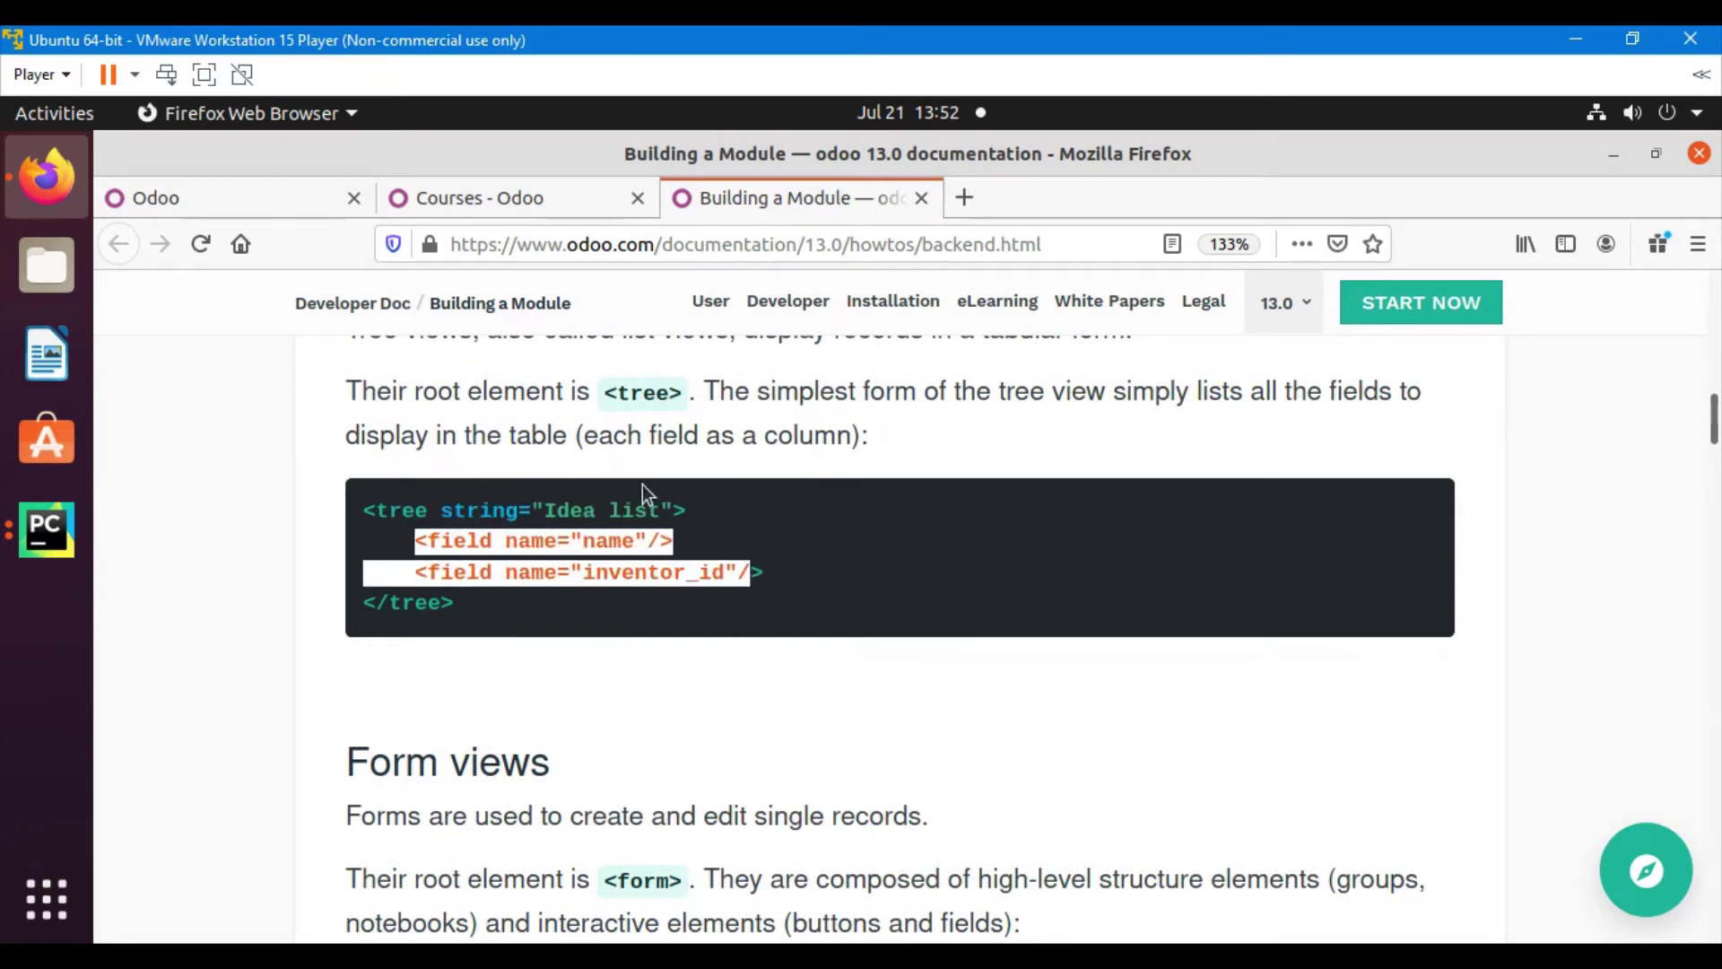
pyautogui.moveTo(584, 438); pyautogui.dragTo(846, 437)
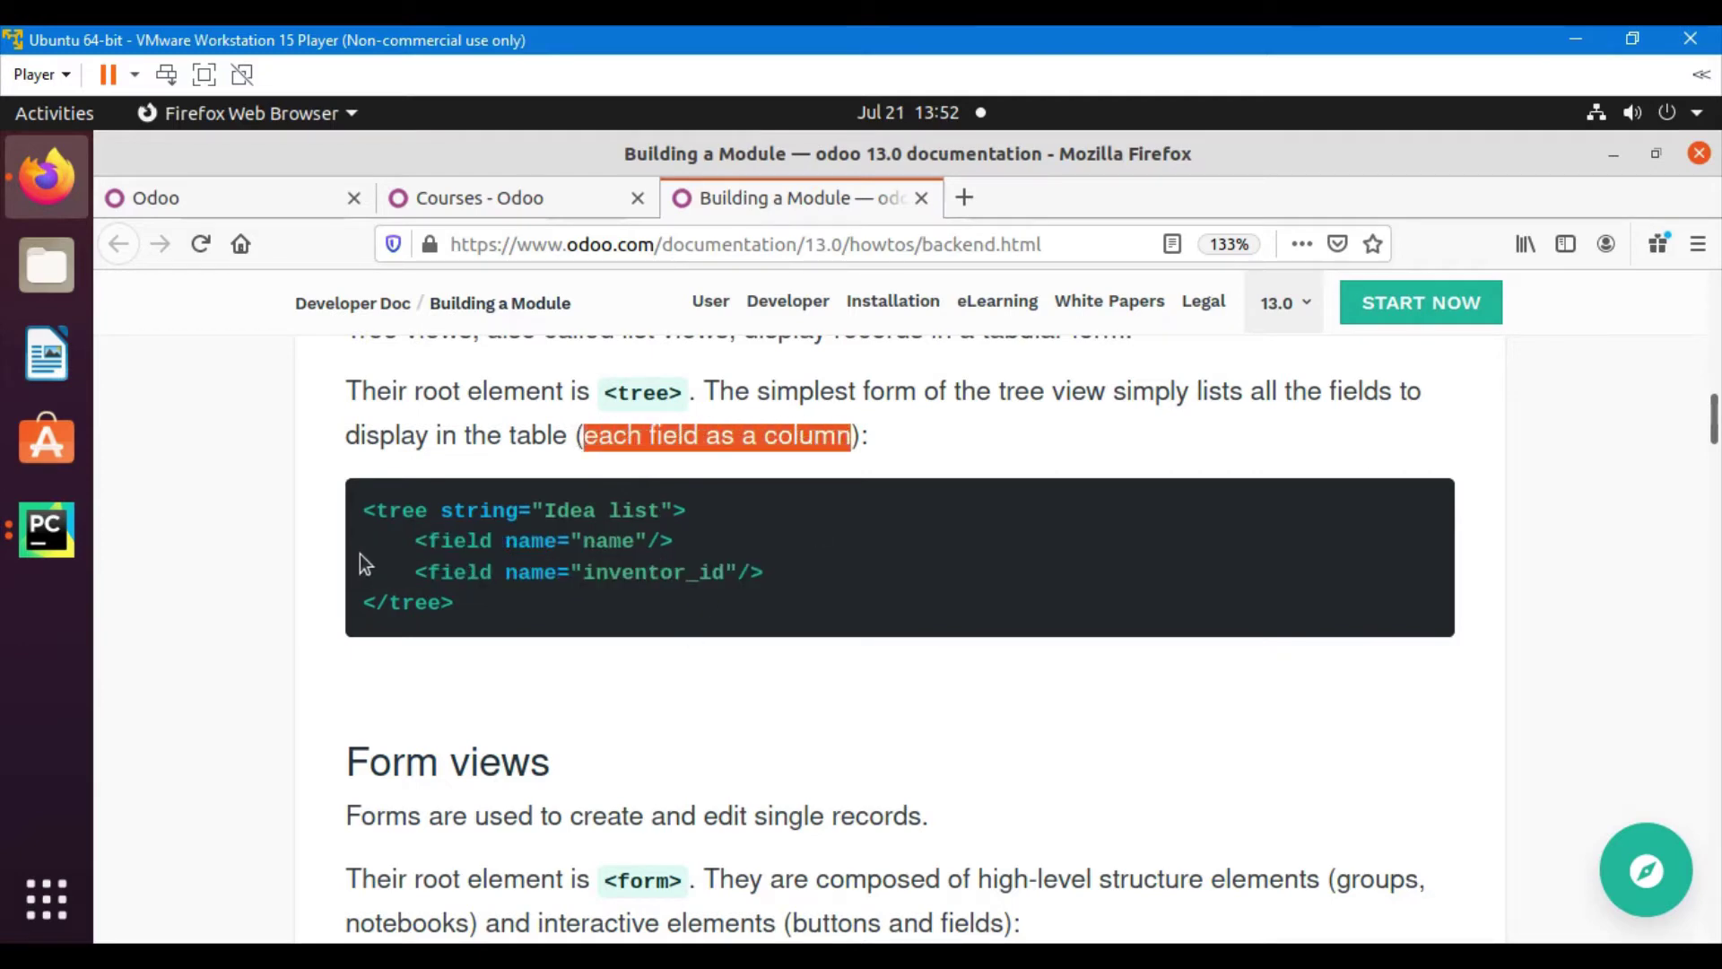
pyautogui.moveTo(414, 540); pyautogui.dragTo(567, 571)
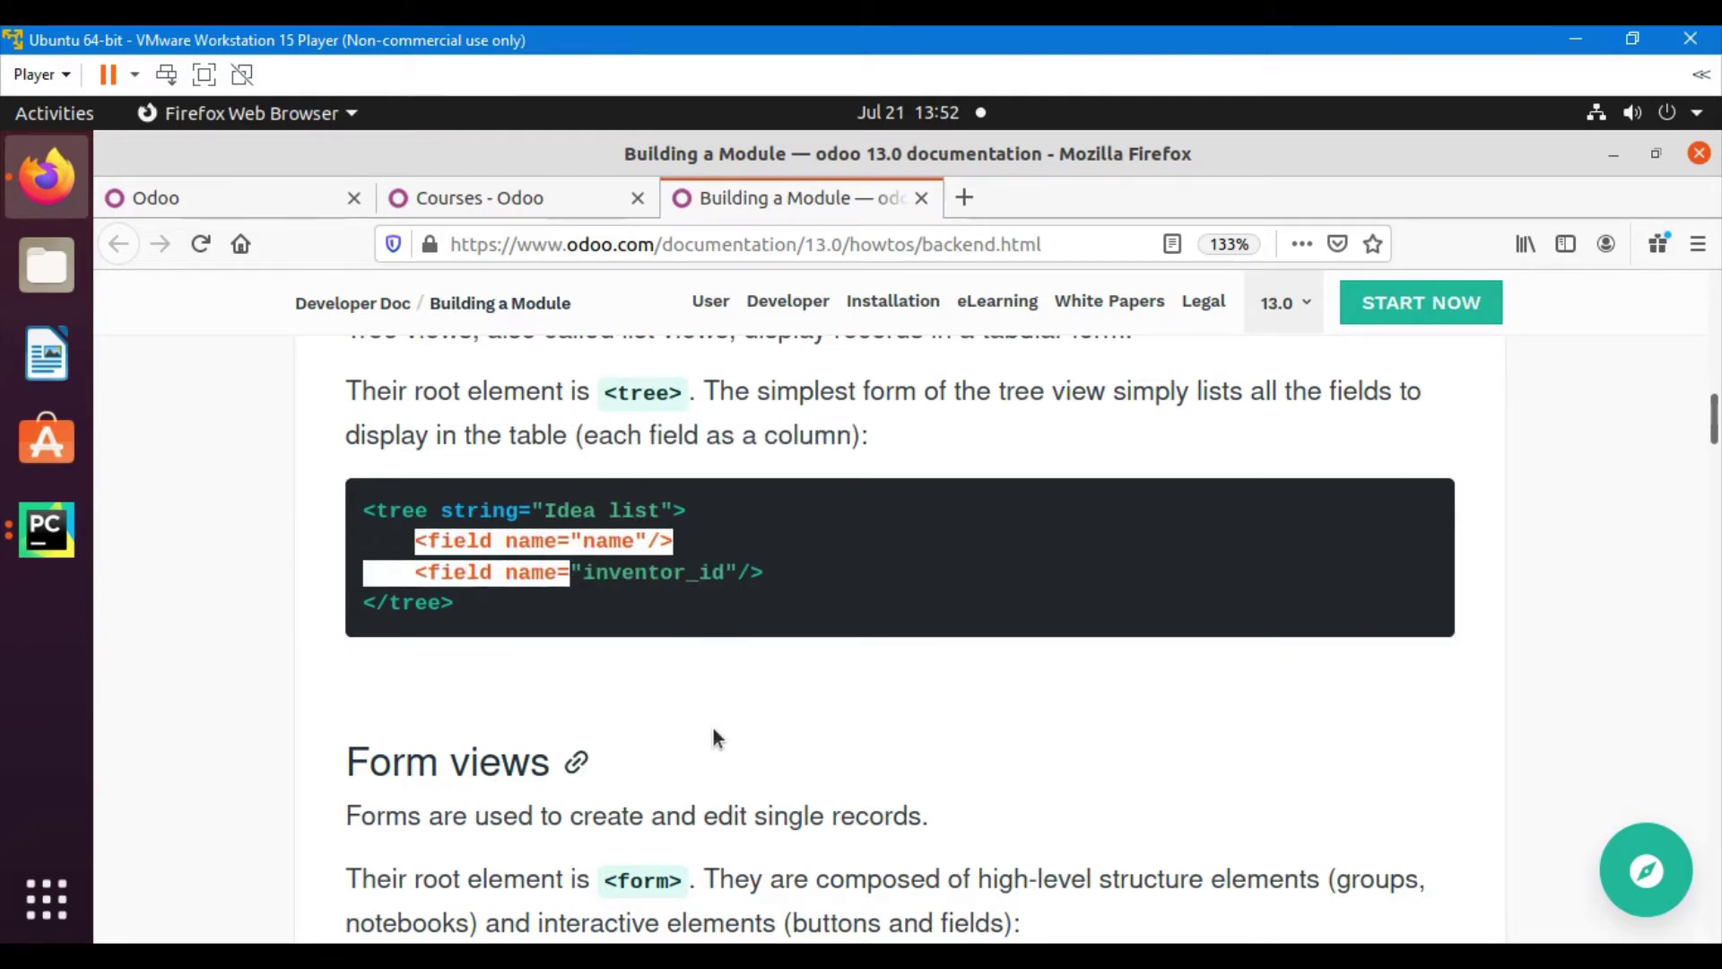